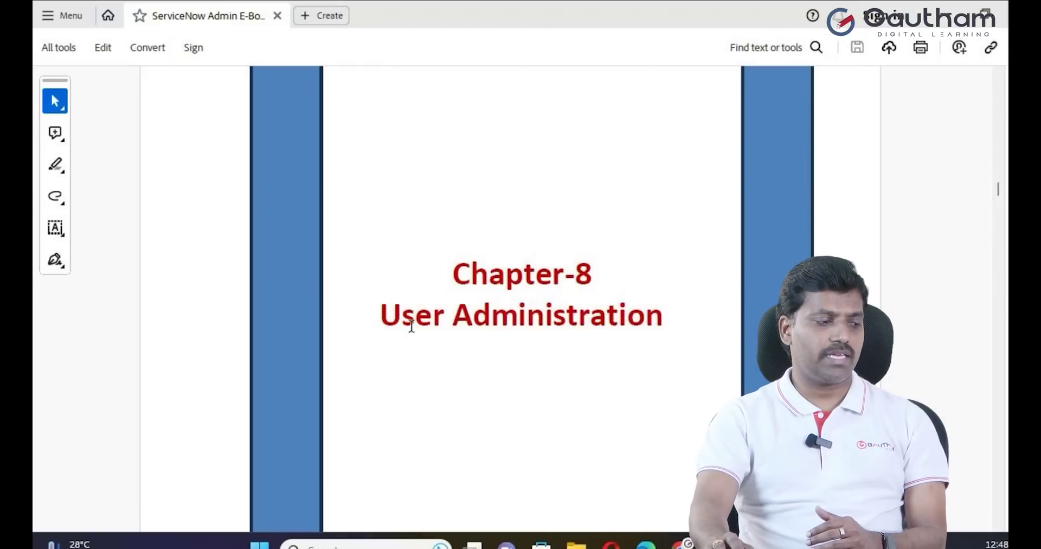
# Scroll to the User Administrator Overview page and highlight its heading
pyautogui.scroll(-5, 412, 325)
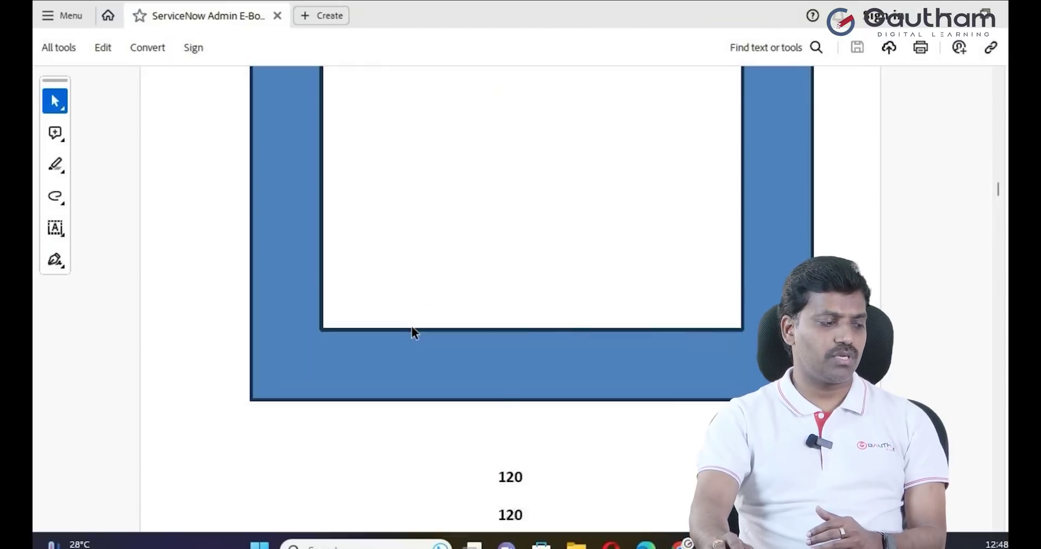
pyautogui.scroll(-2, 412, 326)
pyautogui.scroll(-8, 411, 326)
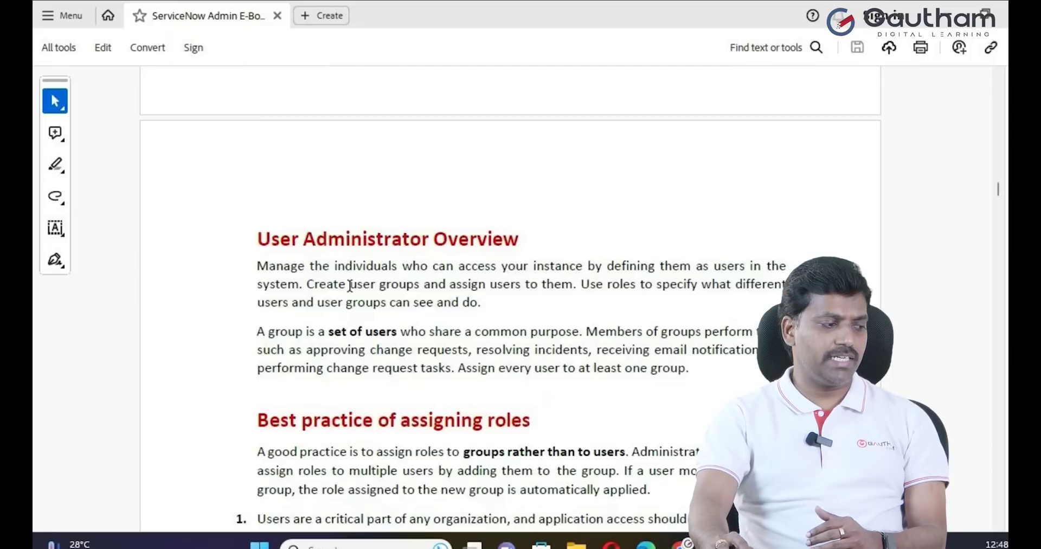
pyautogui.moveTo(249, 243); pyautogui.dragTo(539, 232)
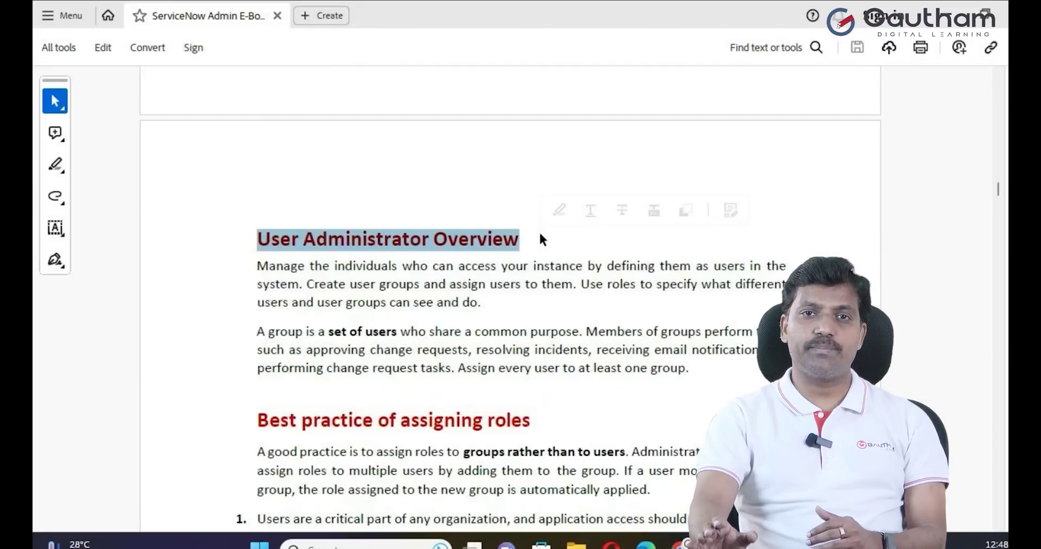
pyautogui.click(446, 308)
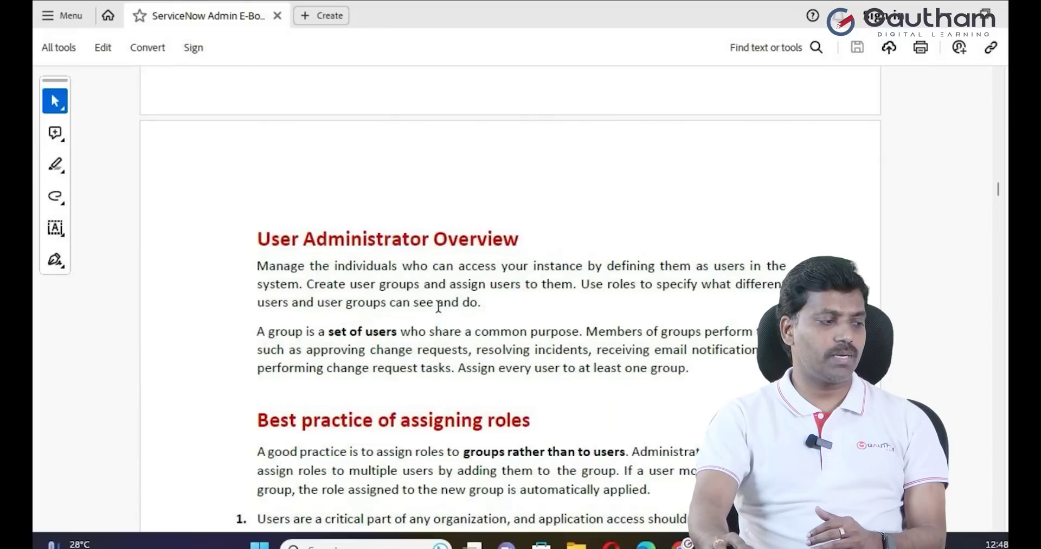
# Select the two introductory paragraphs of the User Administrator Overview, then deselect them
pyautogui.moveTo(250, 274); pyautogui.dragTo(530, 373)
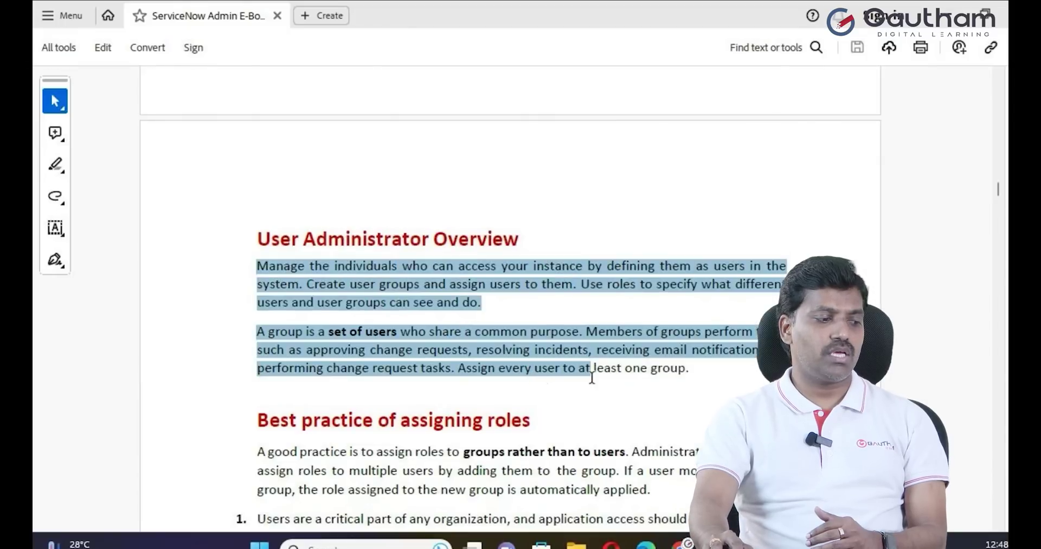
pyautogui.moveTo(592, 378); pyautogui.dragTo(656, 380)
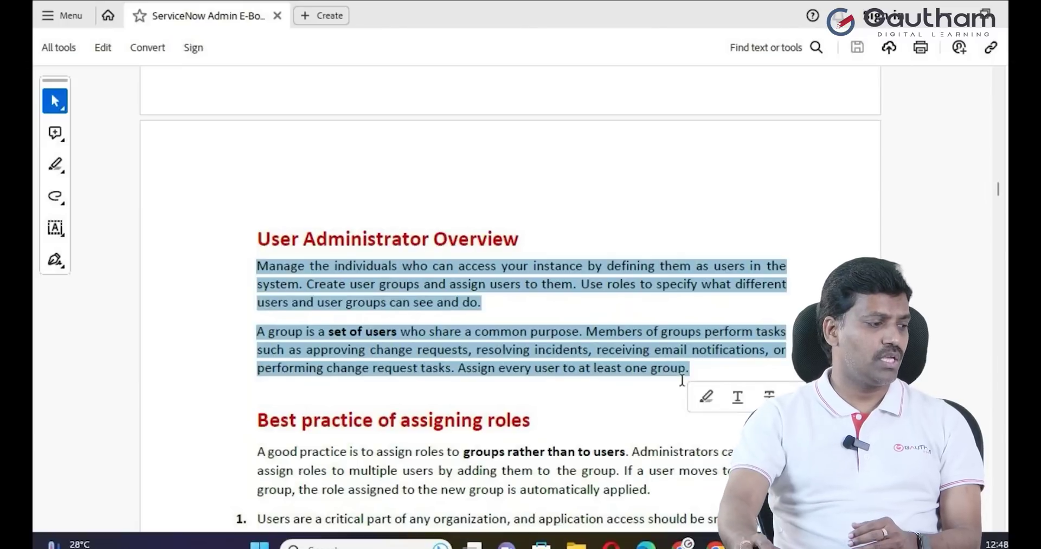
pyautogui.click(472, 319)
# Read past the ACCESS image to Exercise:1 How to add a new company at the end of page 121
pyautogui.scroll(-1, 468, 317)
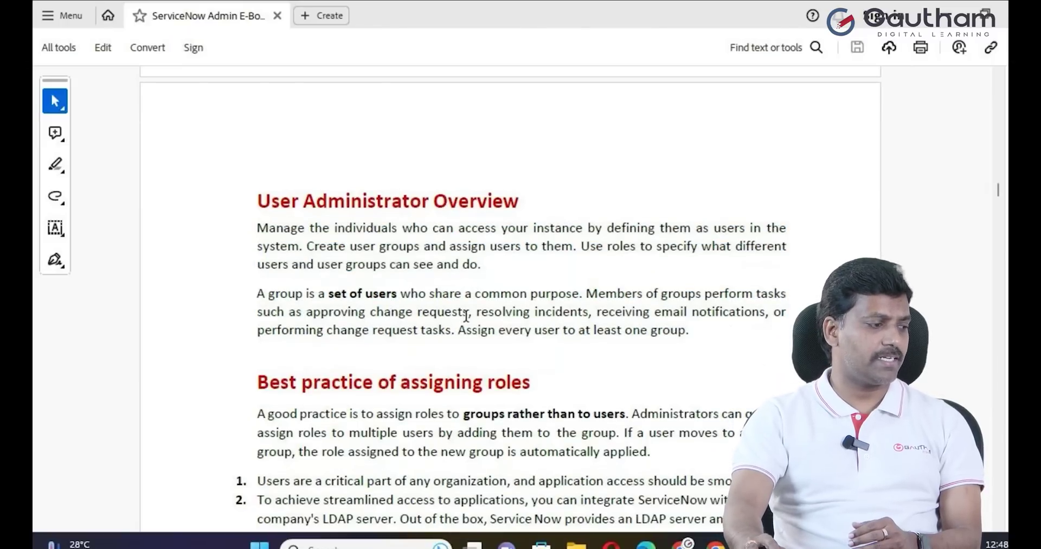
pyautogui.moveTo(307, 225); pyautogui.dragTo(527, 228)
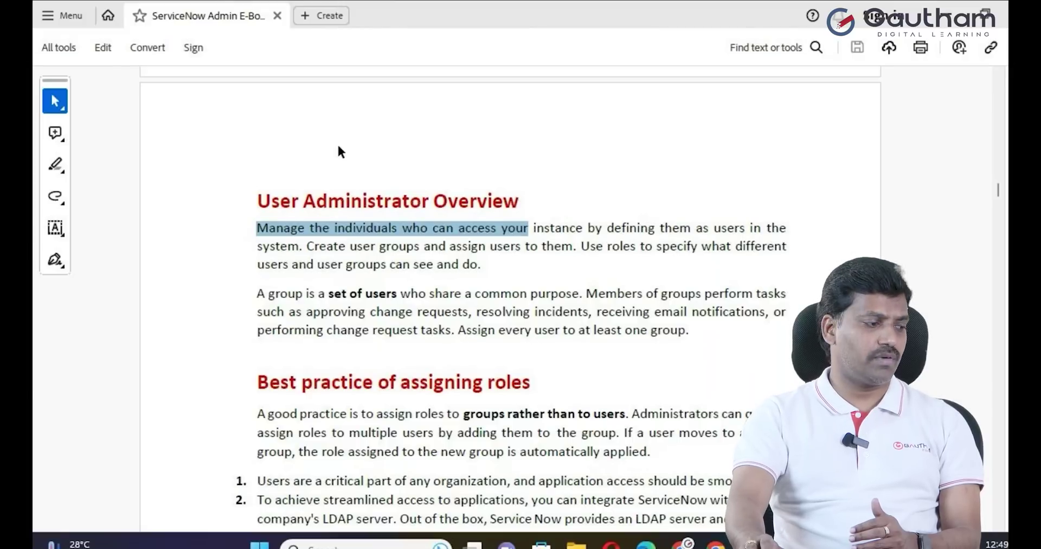
pyautogui.scroll(-1, 328, 235)
pyautogui.scroll(-2, 328, 235)
pyautogui.scroll(-3, 376, 302)
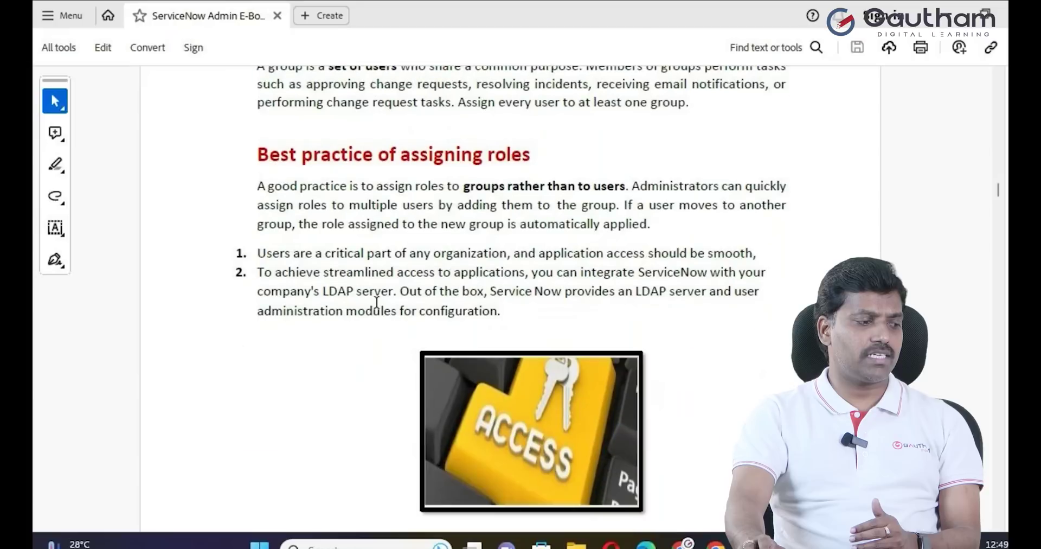
pyautogui.scroll(-4, 378, 308)
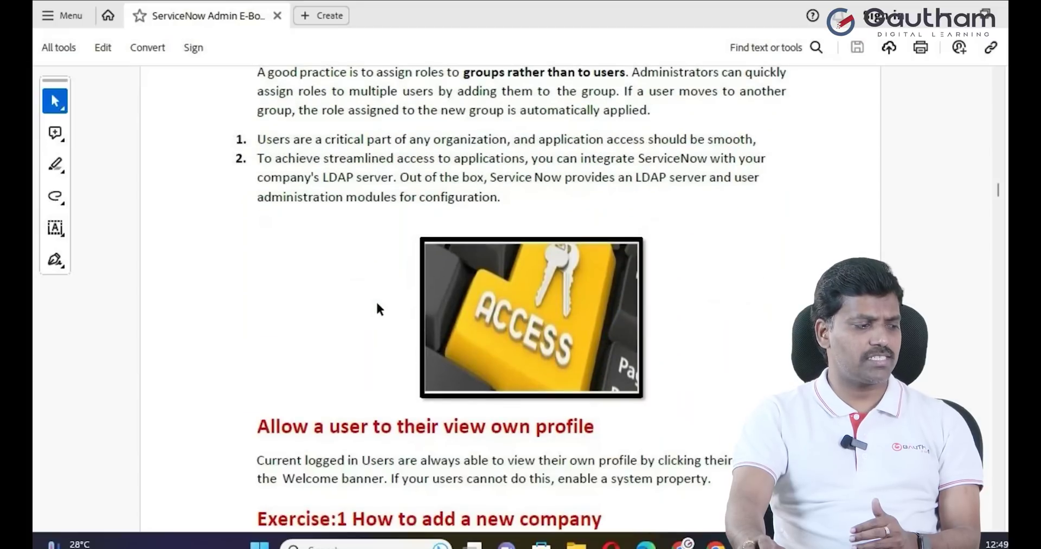
pyautogui.scroll(-1, 377, 304)
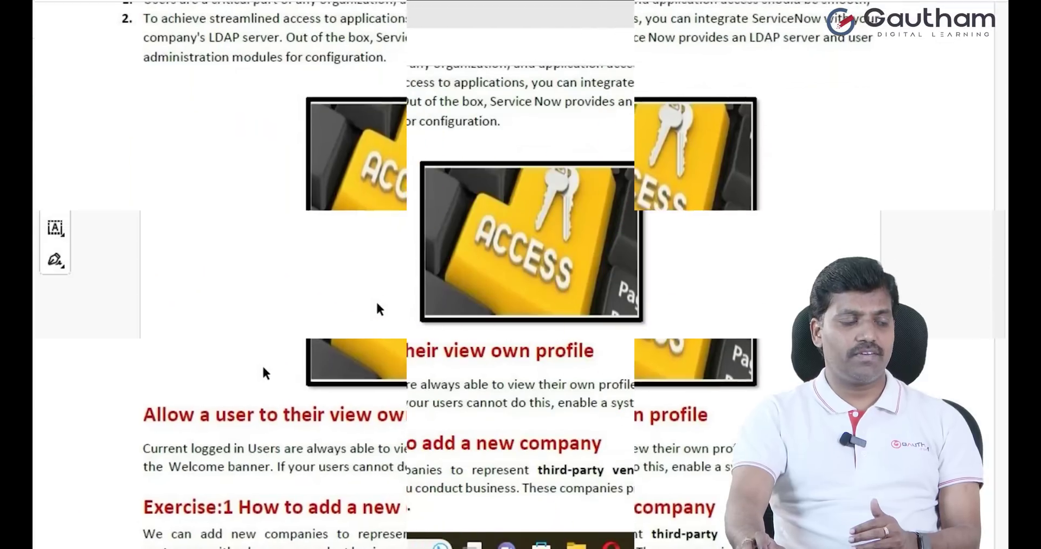
pyautogui.scroll(-4, 377, 304)
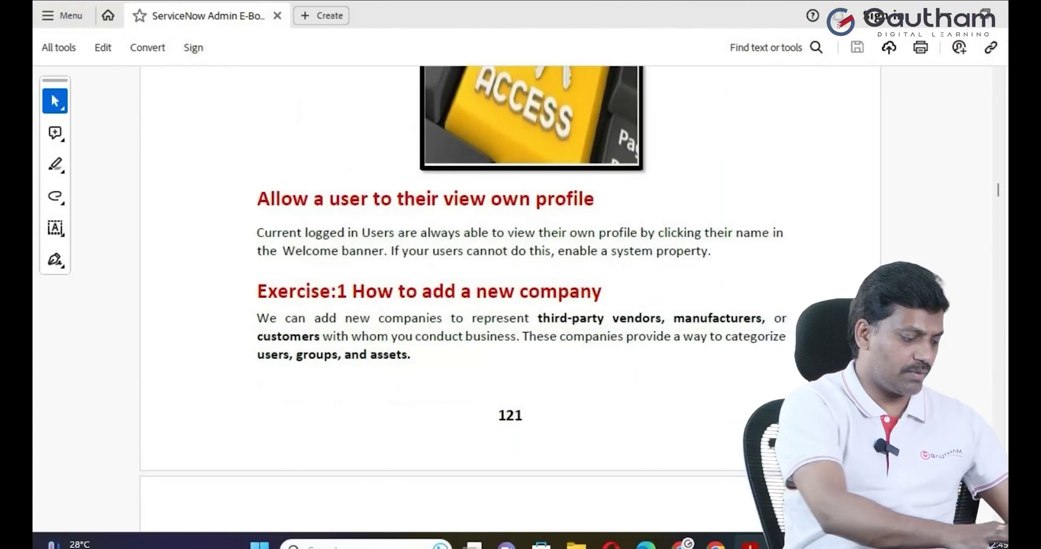
# In a new zoomed-in Notepad note, list End User, ITIL User and Administrator on separate lines
pyautogui.click(352, 544)
pyautogui.click(508, 215)
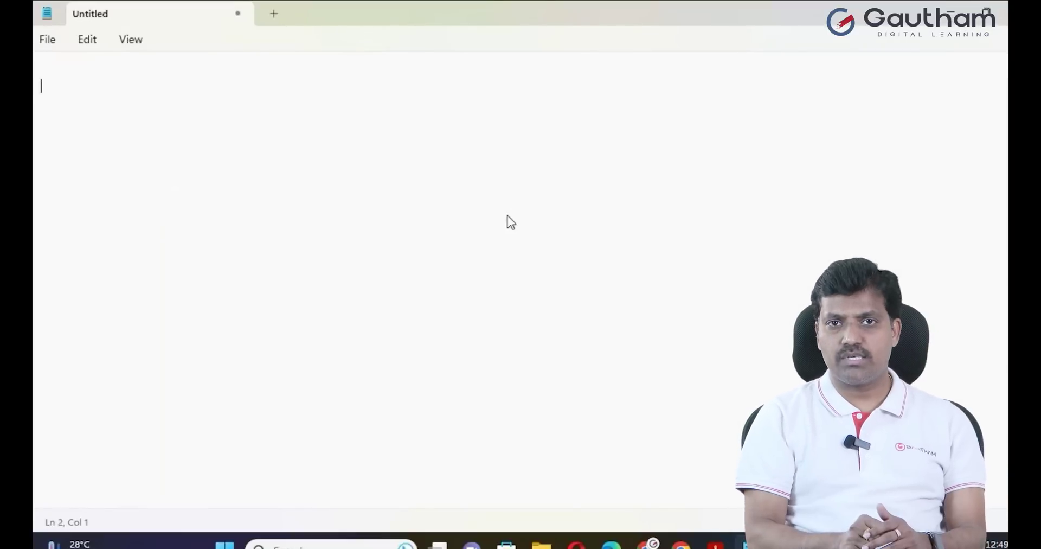
pyautogui.write('E')
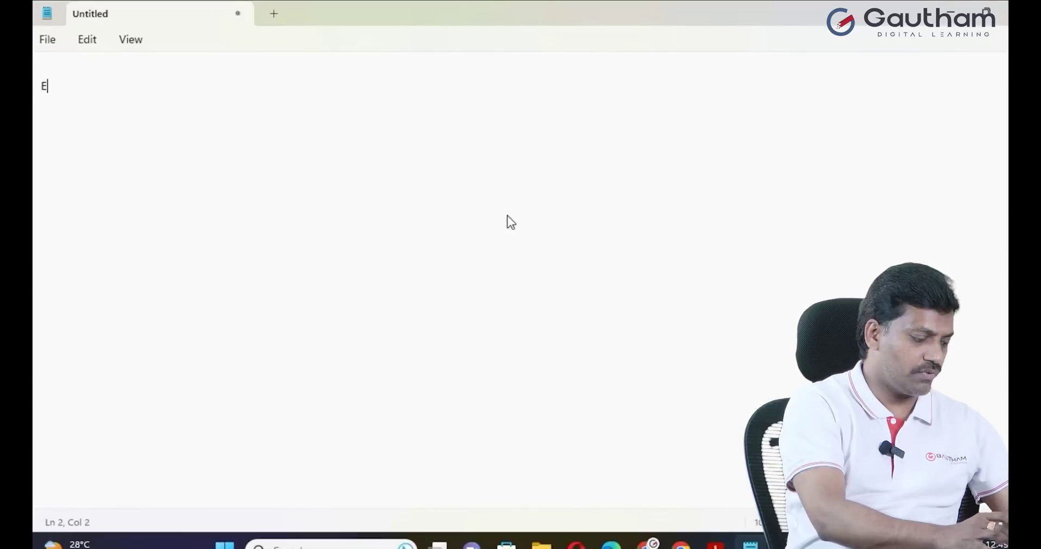
pyautogui.write('nd User')
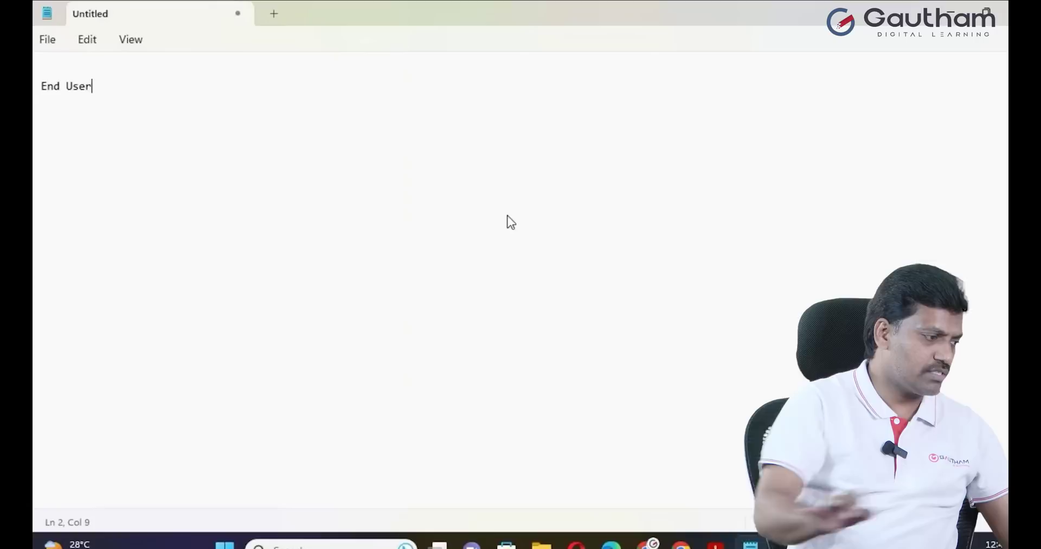
pyautogui.hotkey('ctrl', '+')
pyautogui.press('Return')
pyautogui.write('ITIL')
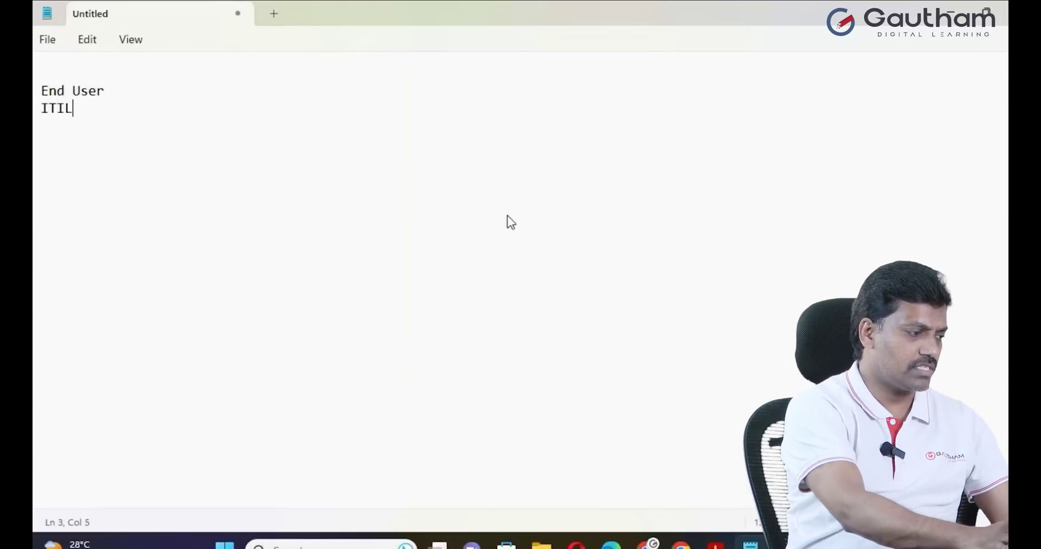
pyautogui.write(' User\\')
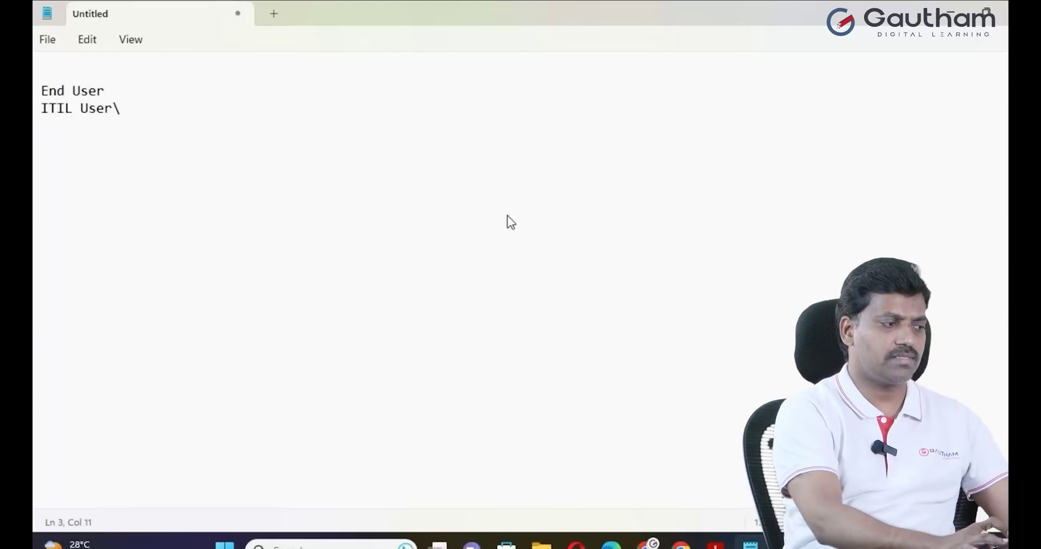
pyautogui.press('BackSpace')
pyautogui.press('Return')
pyautogui.write('Administrator')
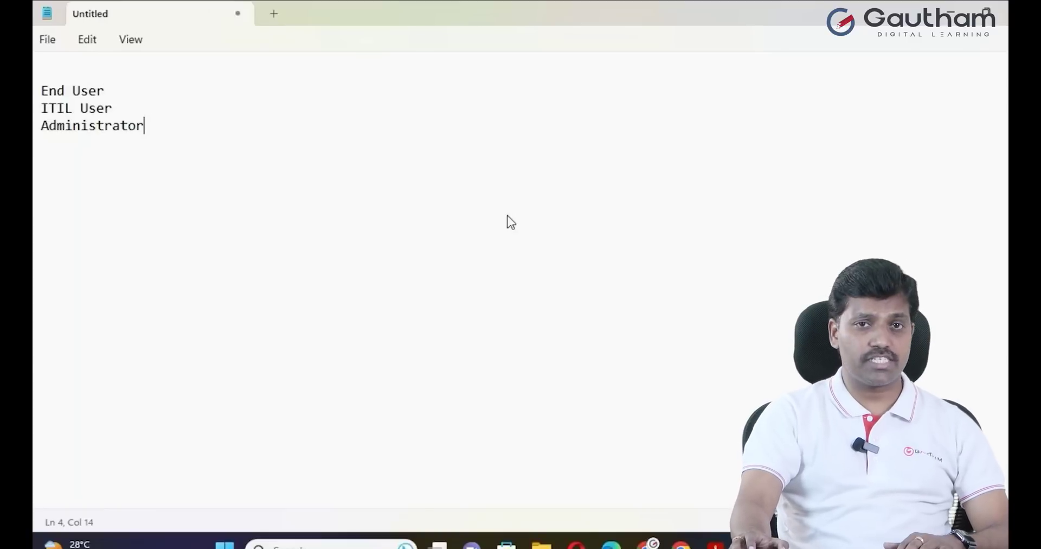
pyautogui.moveTo(105, 91); pyautogui.dragTo(38, 98)
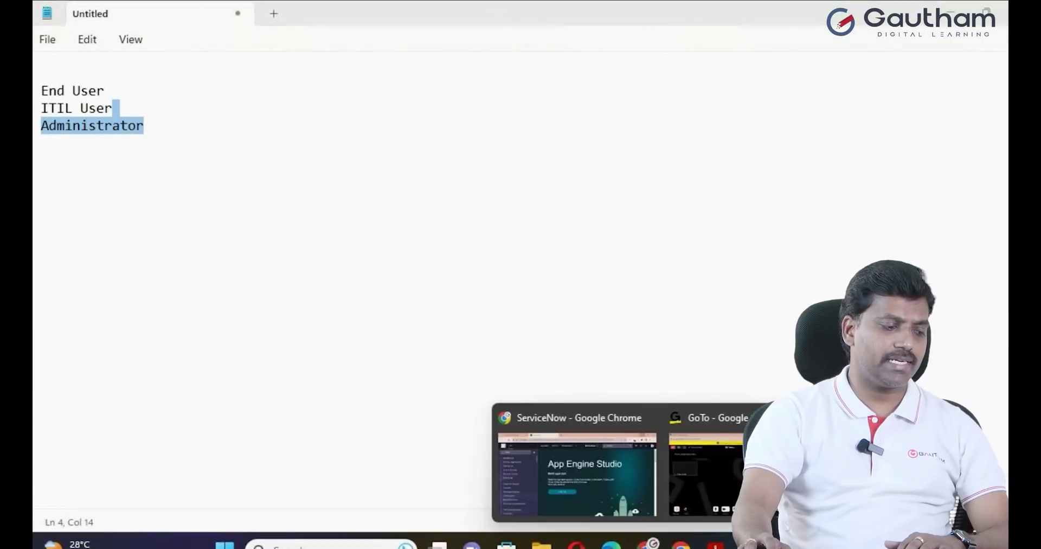
# In ServiceNow, filter the navigator by 'user ad' and open User Administration > Users (624 records)
pyautogui.click(584, 486)
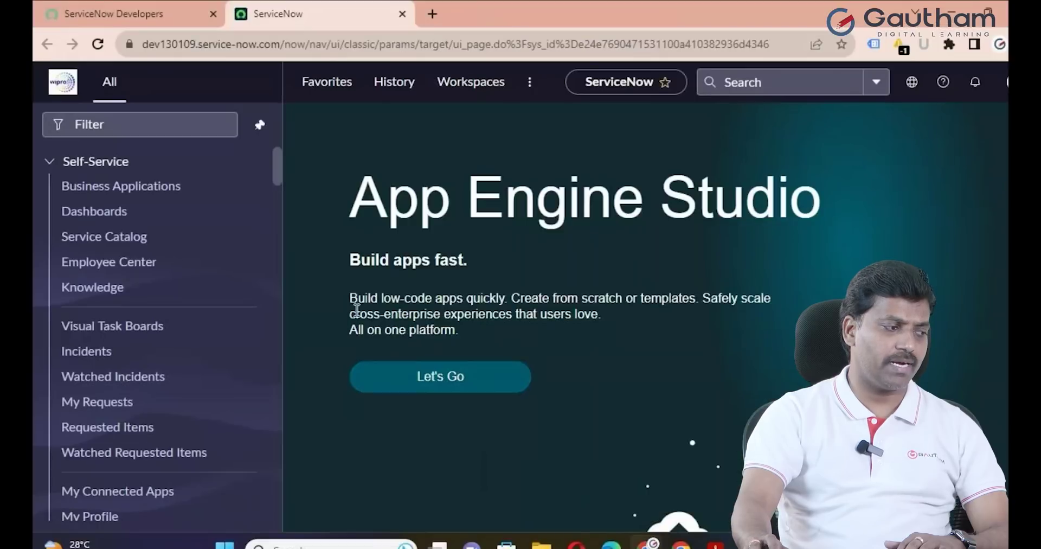
pyautogui.click(159, 123)
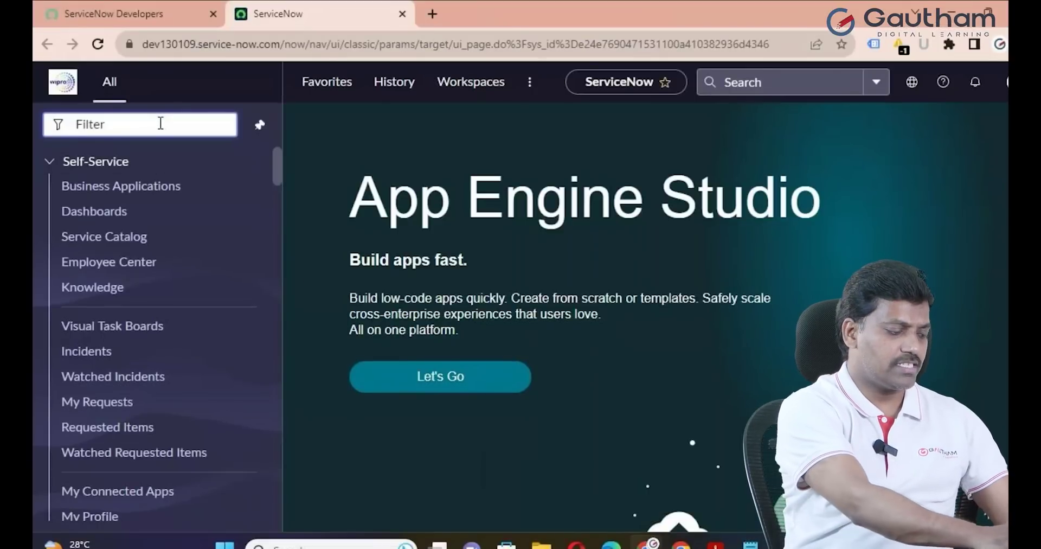
pyautogui.write('us')
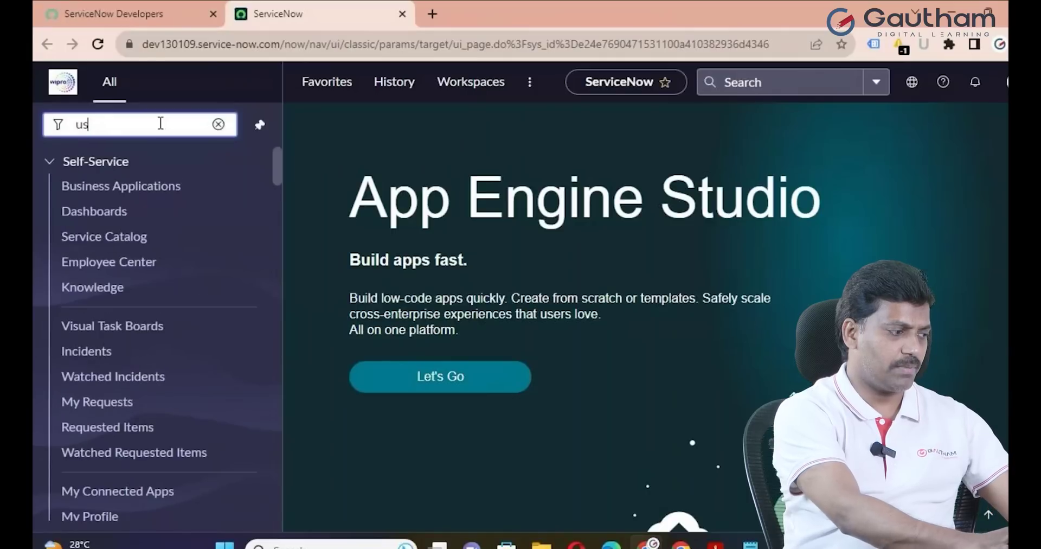
pyautogui.write('er ad')
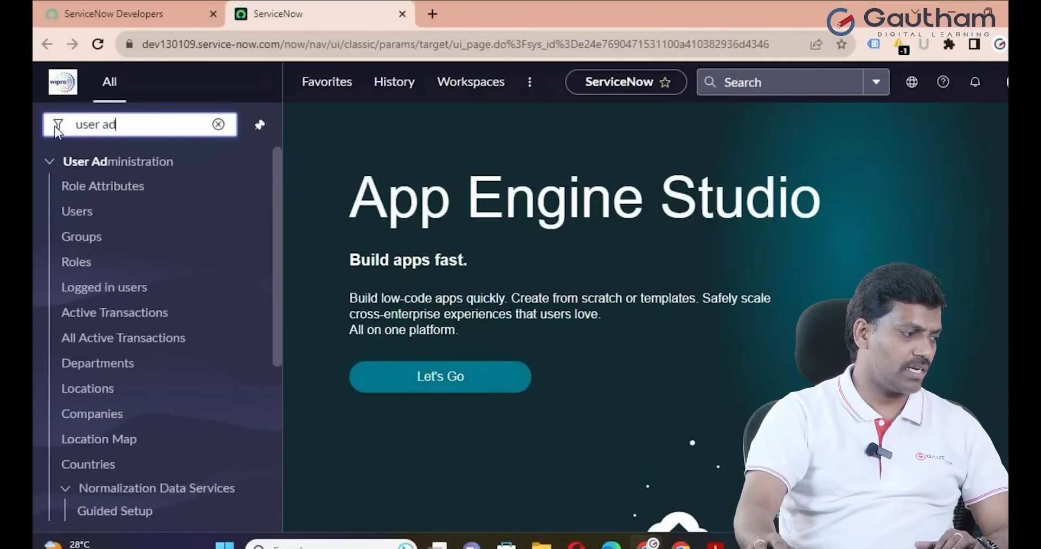
pyautogui.click(77, 212)
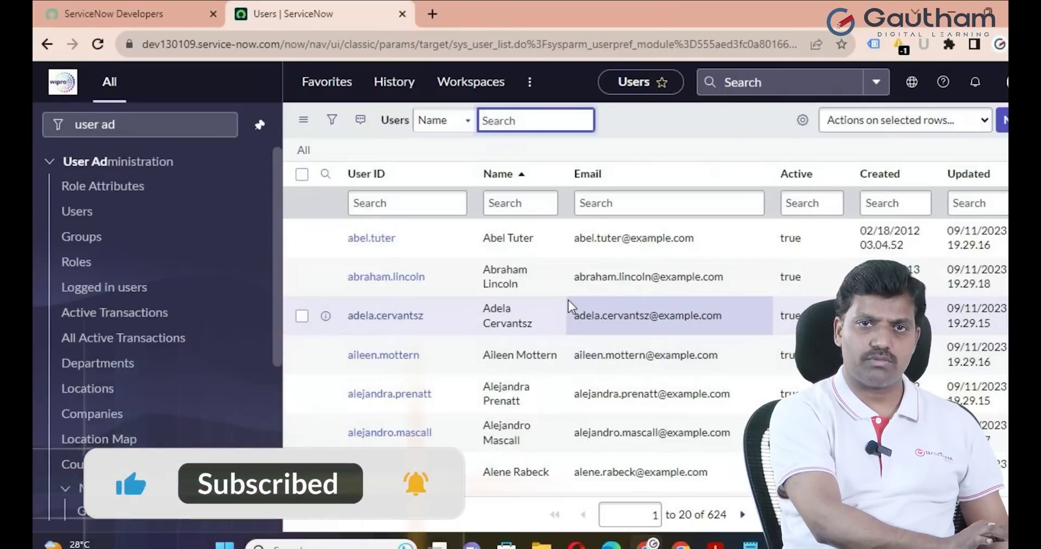
pyautogui.scroll(-9, 571, 279)
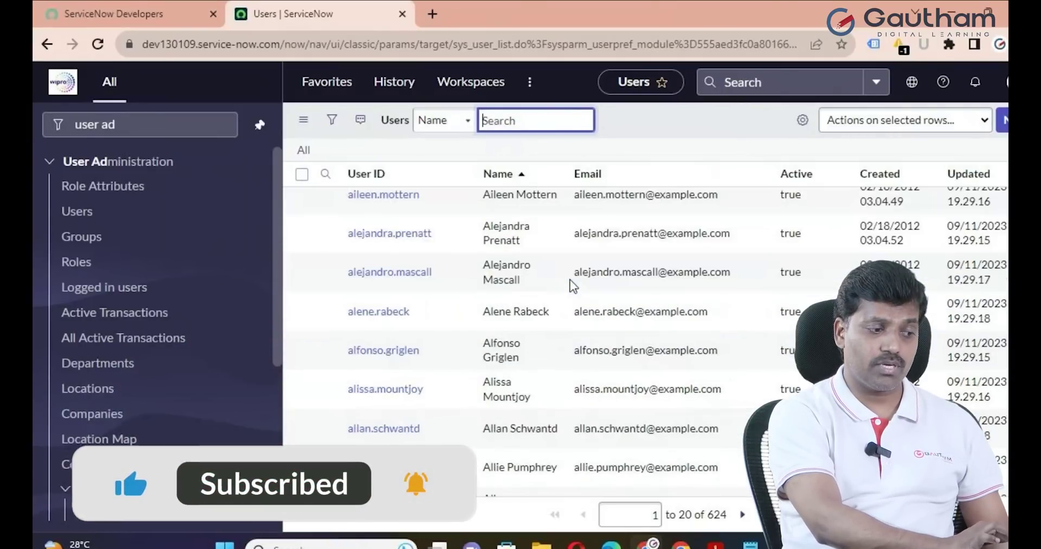
pyautogui.scroll(10, 575, 347)
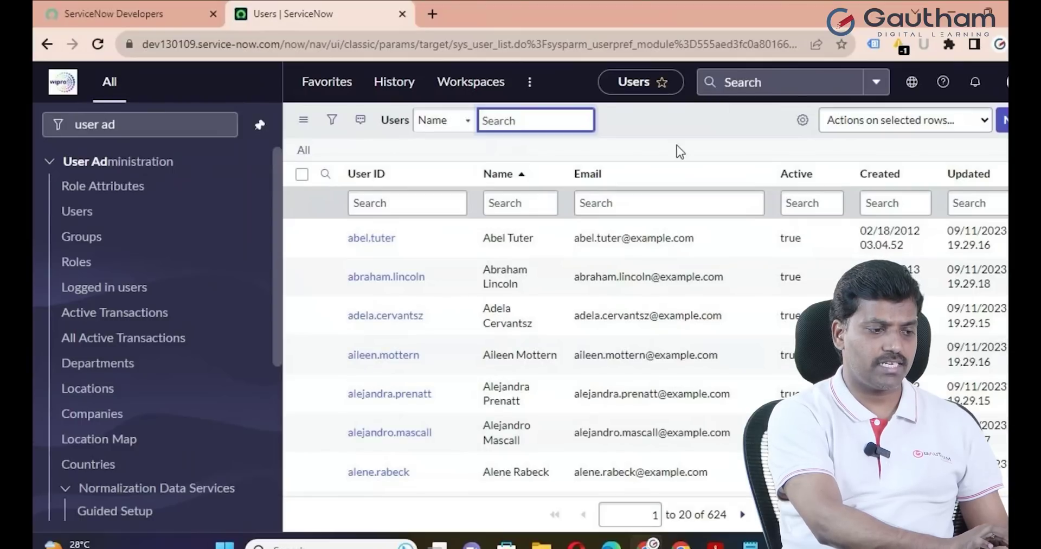
# Start a new user record and enter the user ID, first name and last name
pyautogui.click(1003, 120)
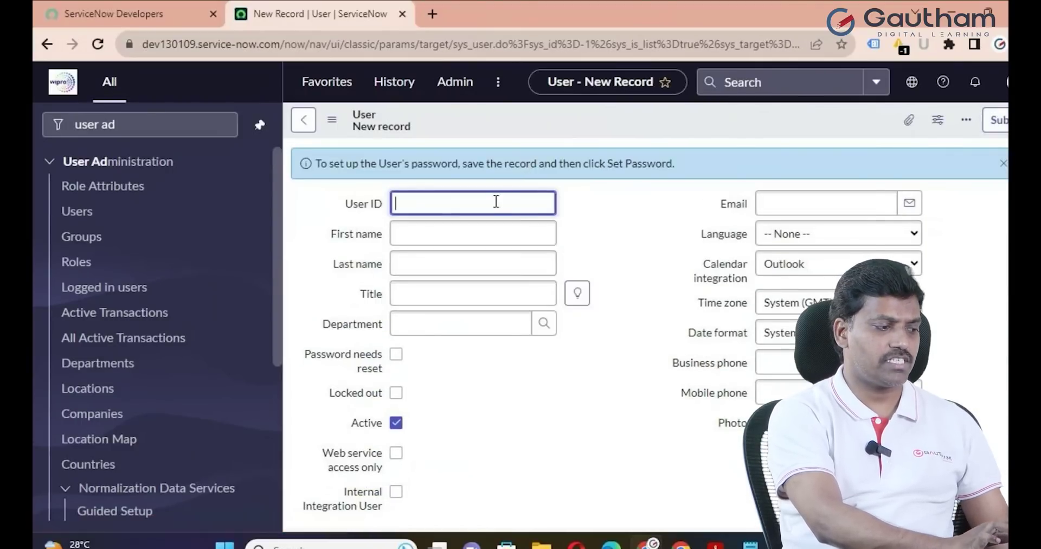
pyautogui.click(493, 202)
pyautogui.write('Ramesh.P')
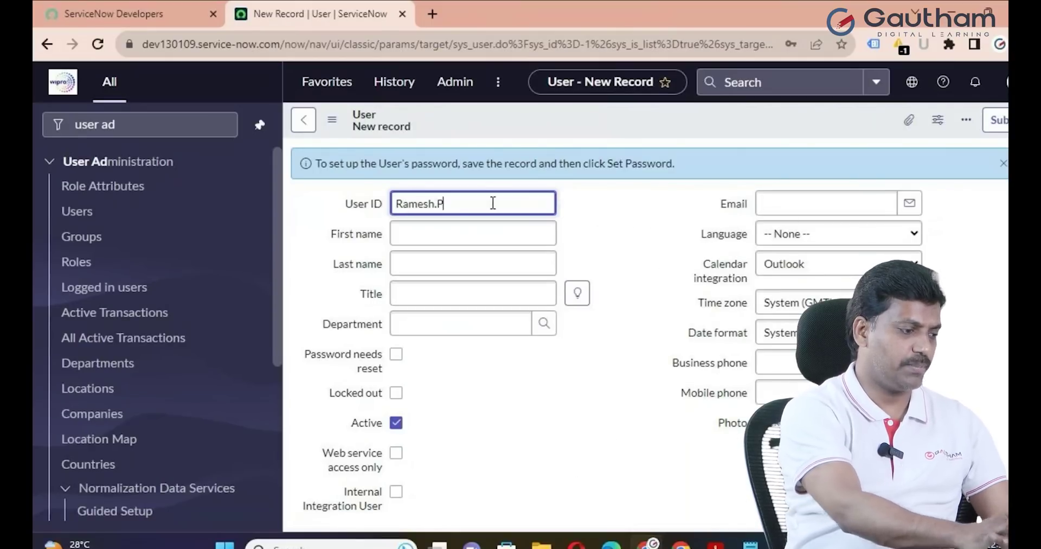
pyautogui.click(440, 238)
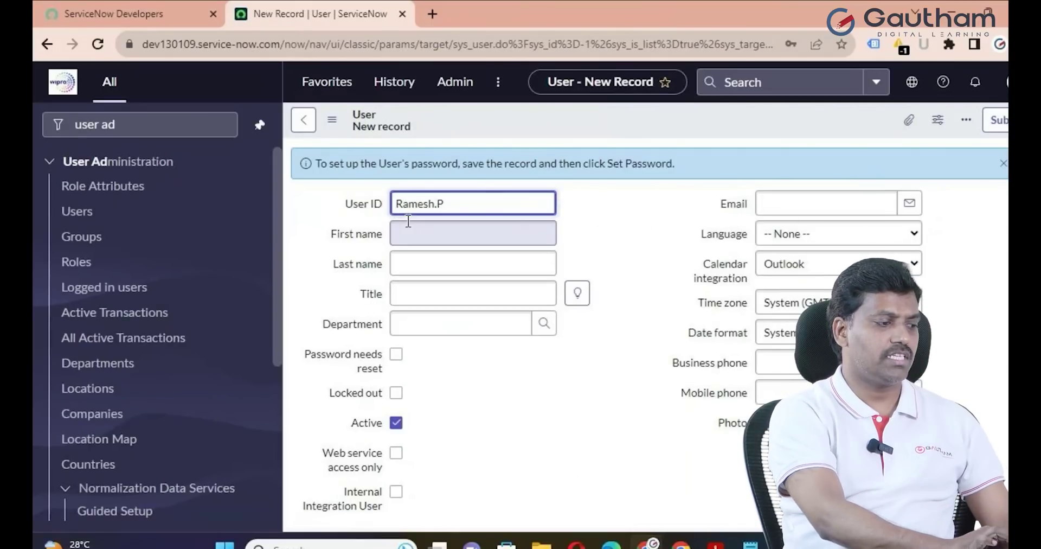
pyautogui.write('Ram')
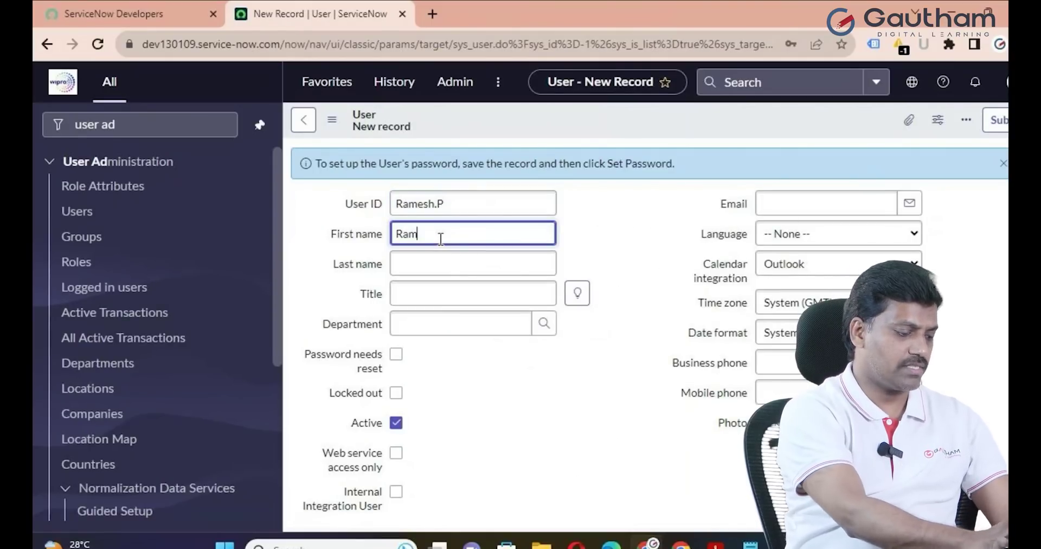
pyautogui.write('esh')
pyautogui.click(416, 266)
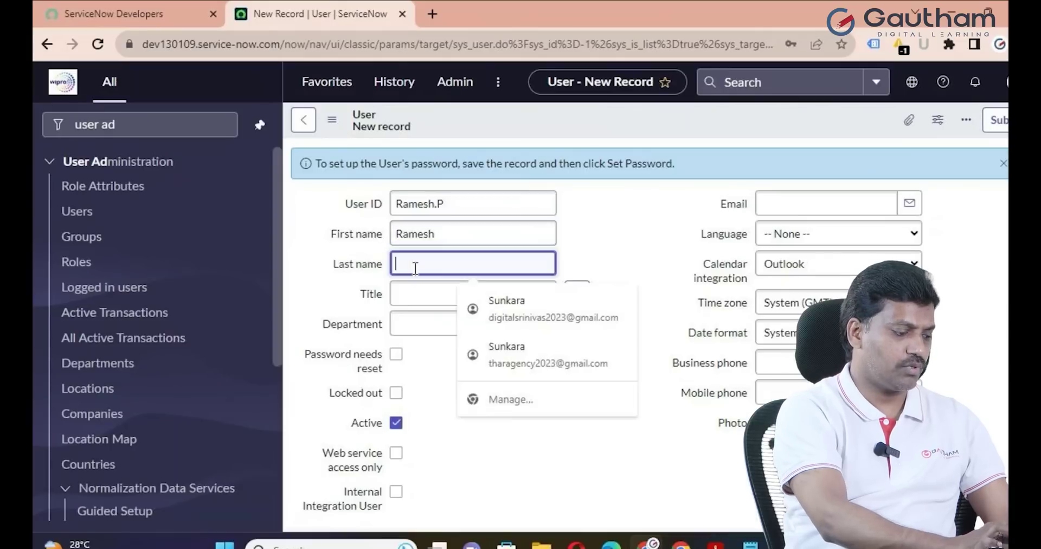
pyautogui.write('D')
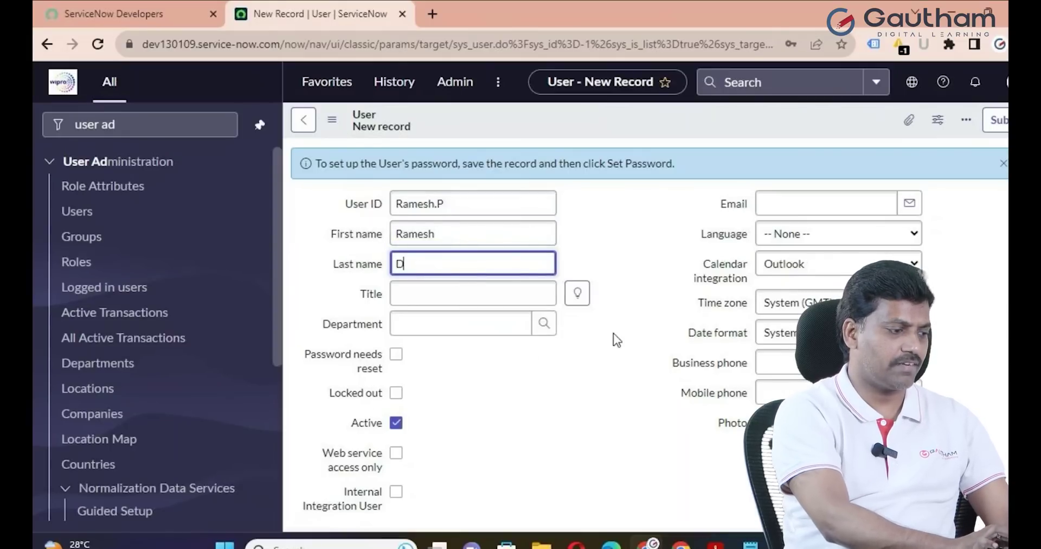
# Set the title to IT Technician, the department to IT, and enter the user's e-mail address
pyautogui.click(578, 293)
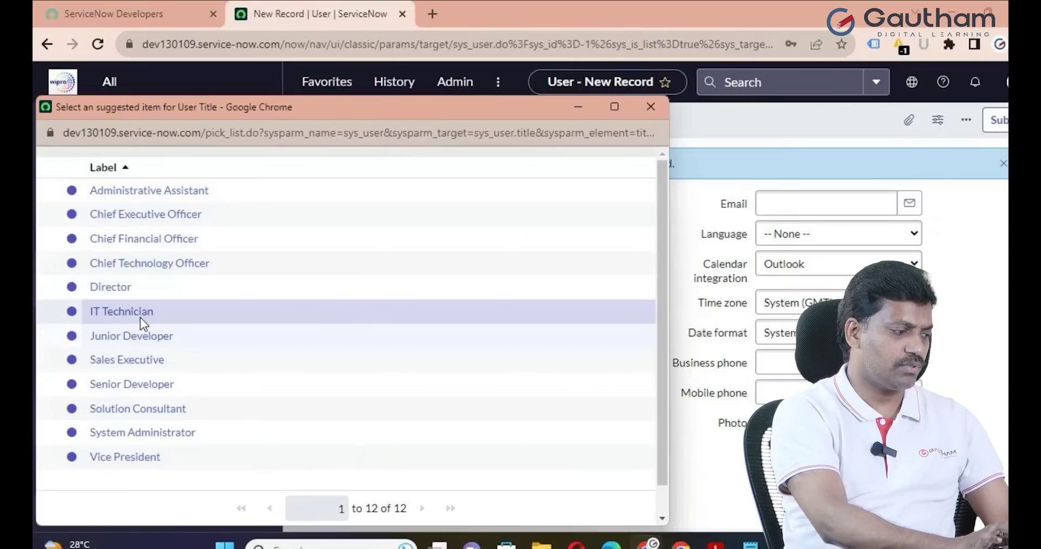
pyautogui.click(140, 317)
pyautogui.click(543, 333)
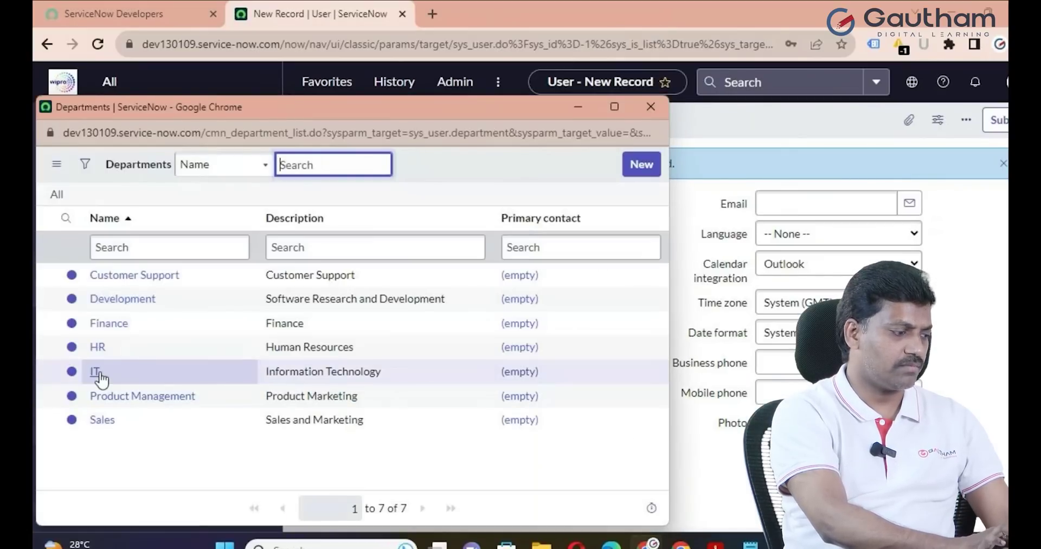
pyautogui.click(96, 371)
pyautogui.click(780, 204)
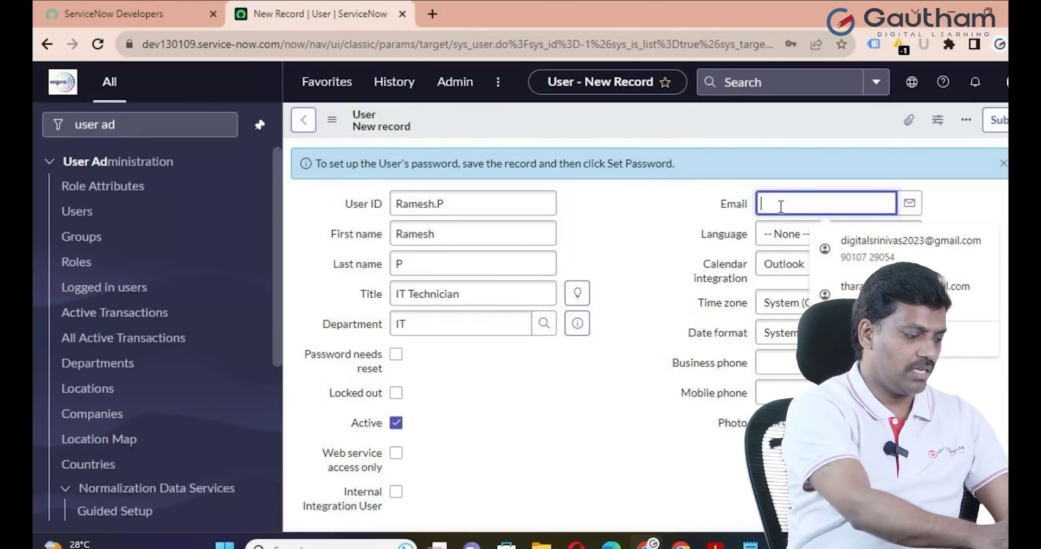
pyautogui.write('ram')
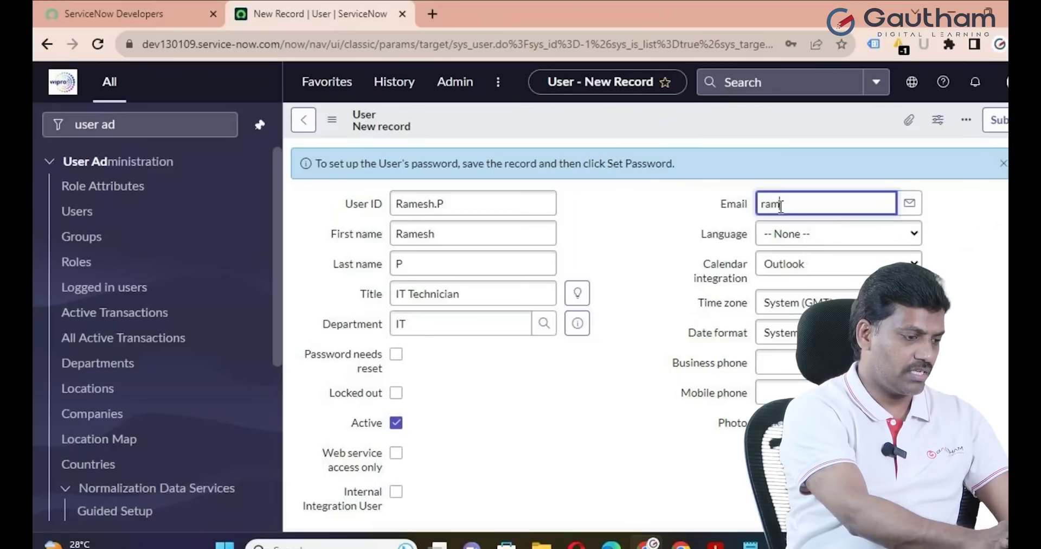
pyautogui.write('esh.p')
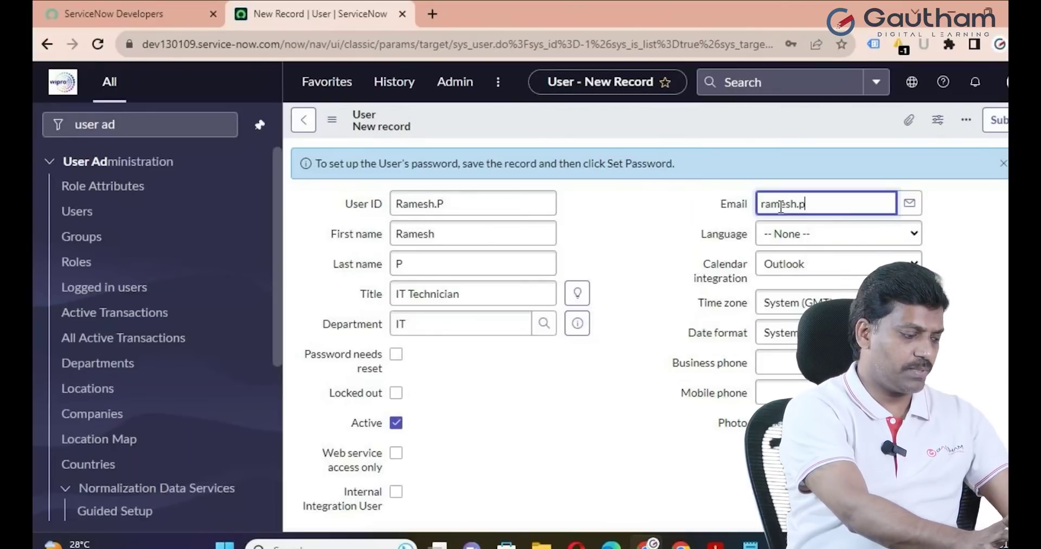
pyautogui.write('@e')
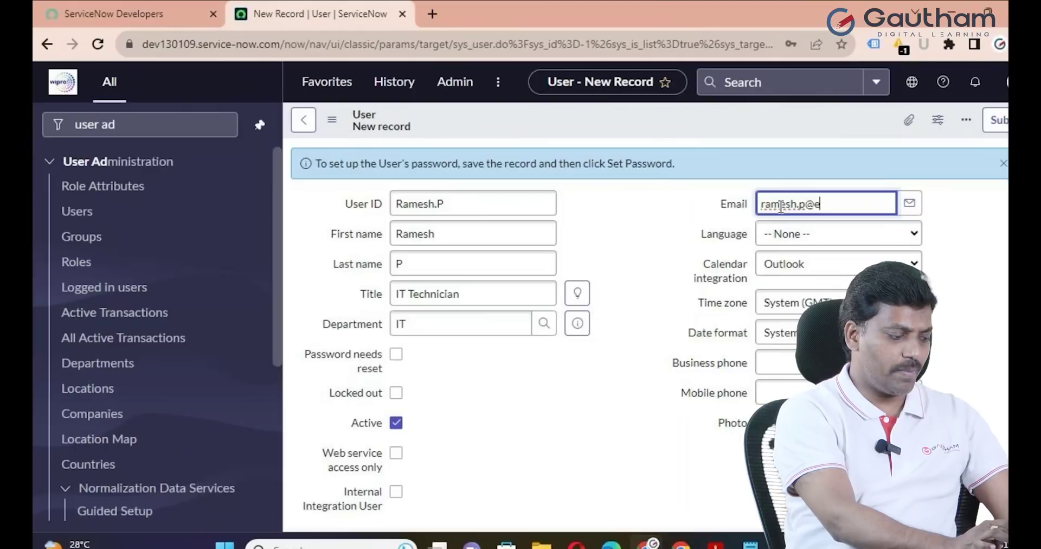
pyautogui.write('xample.')
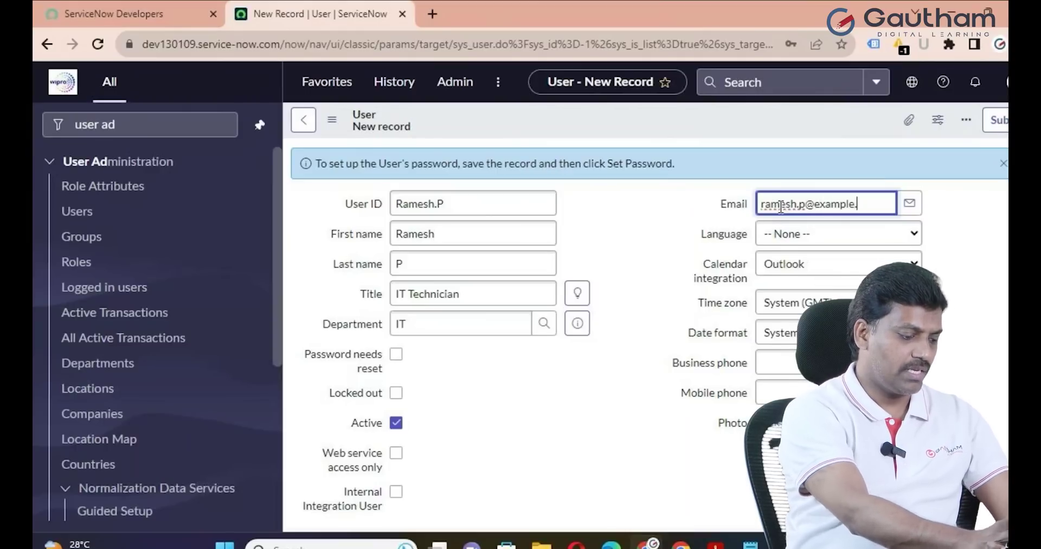
pyautogui.write('com')
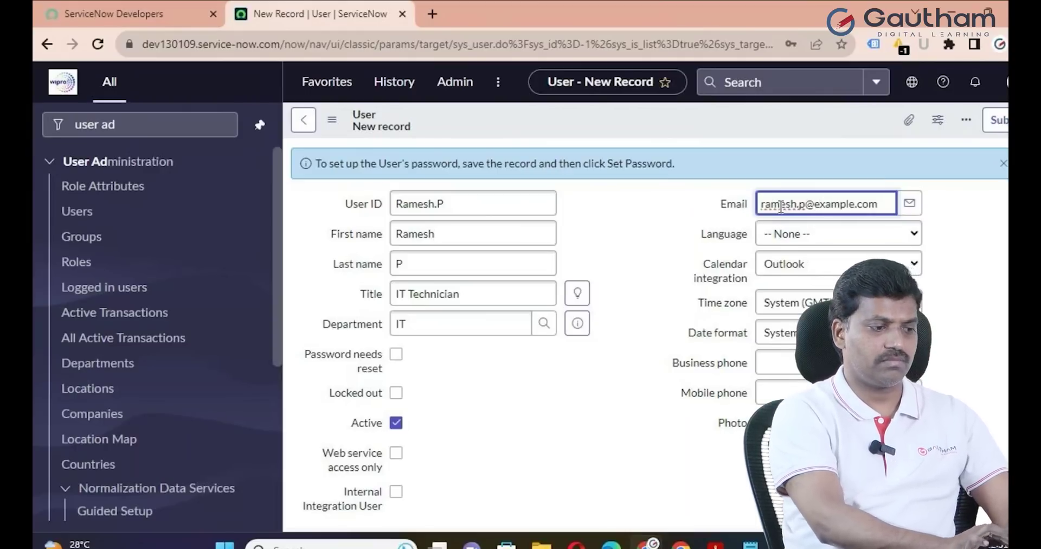
pyautogui.click(671, 206)
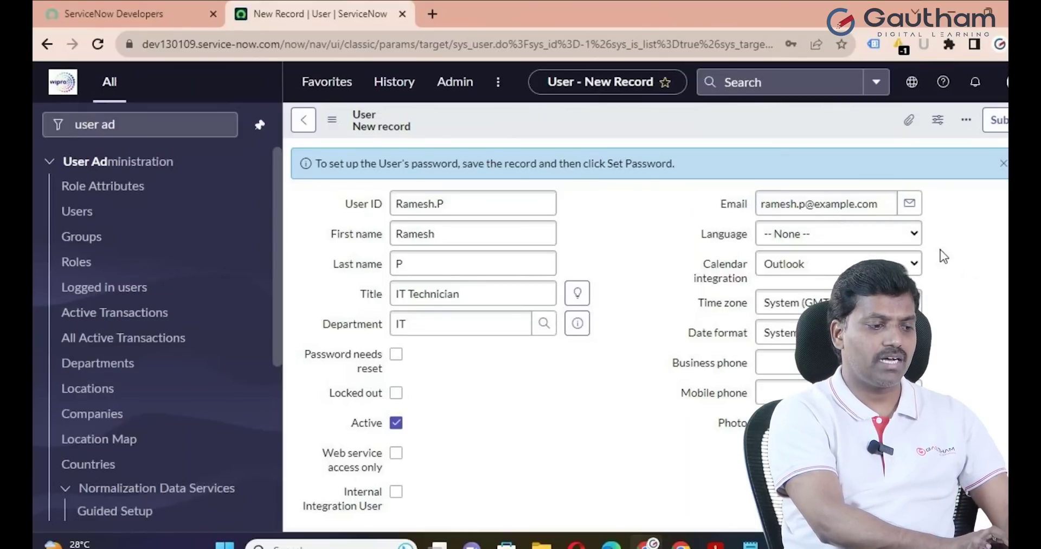
# Set language English, calendar integration Outlook, time zone GMT and date format dd/MM/yyyy
pyautogui.click(917, 235)
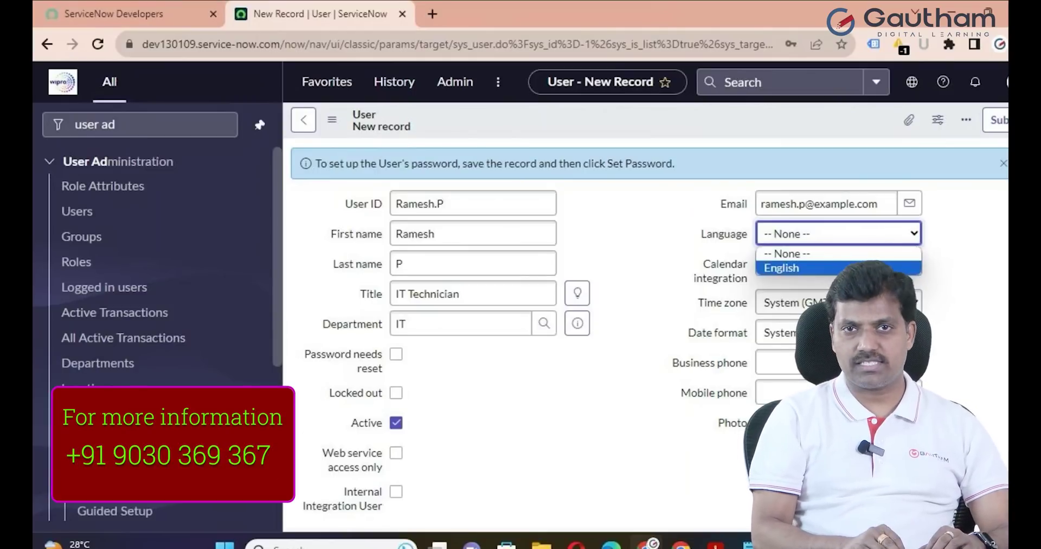
pyautogui.click(849, 273)
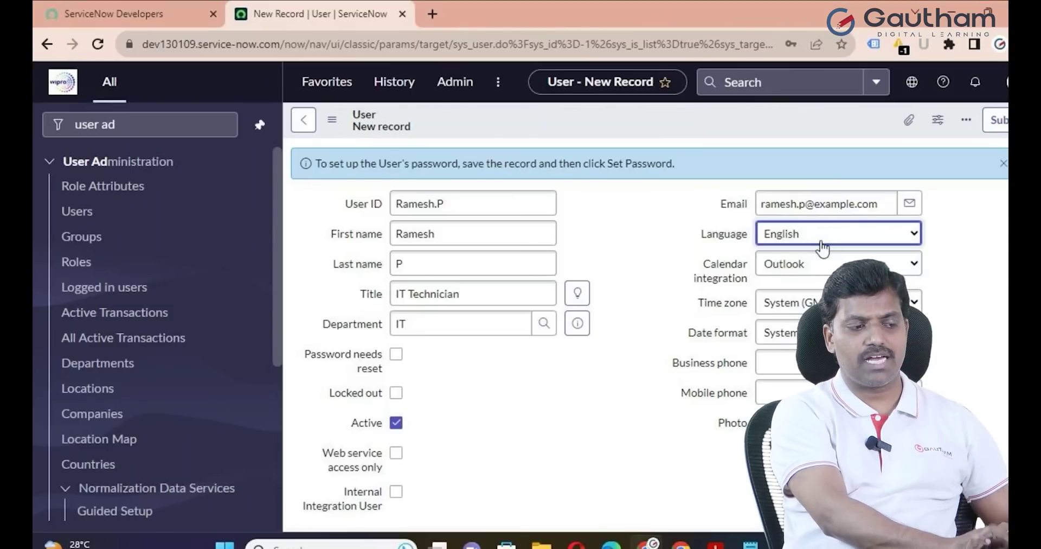
pyautogui.click(823, 247)
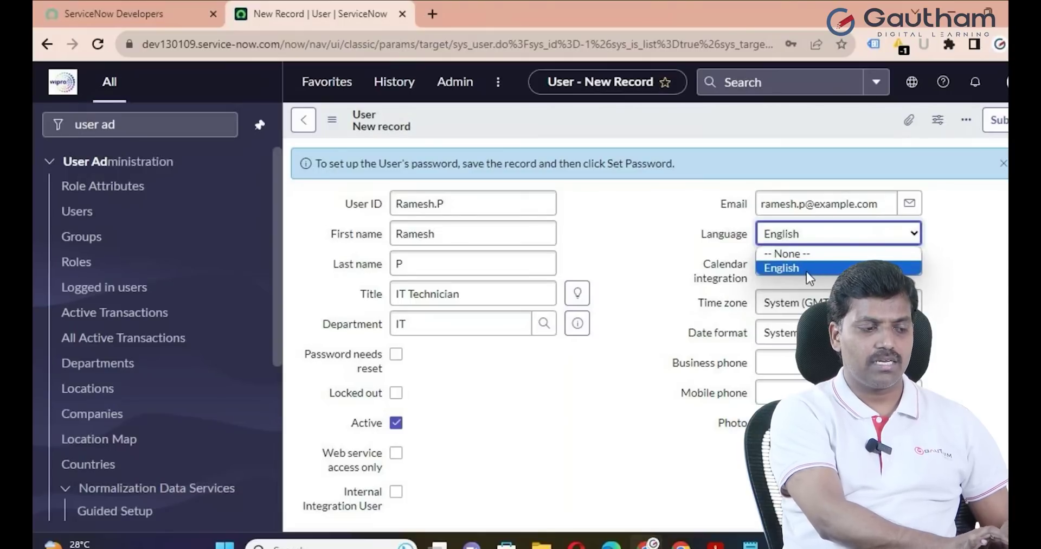
pyautogui.click(800, 269)
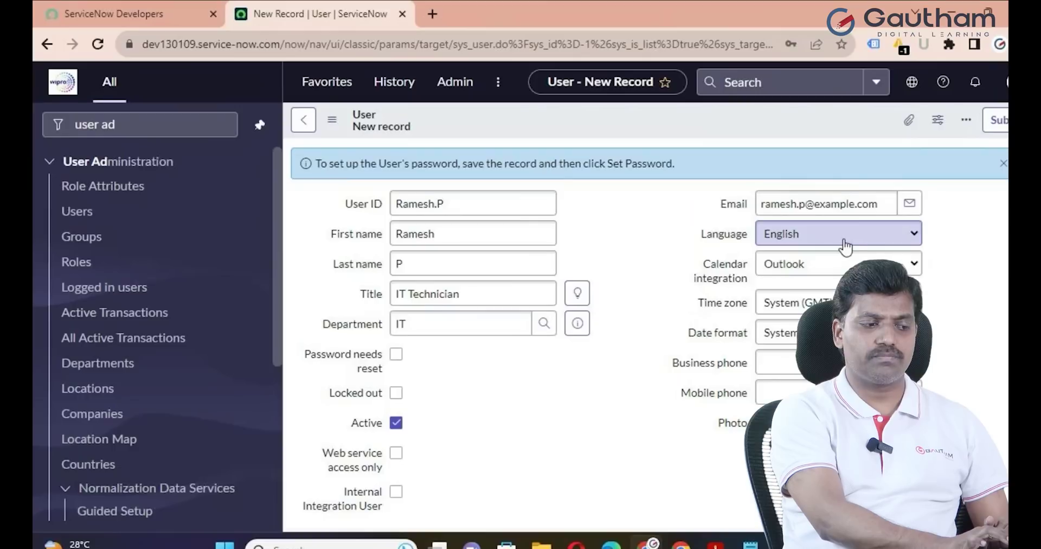
pyautogui.click(874, 264)
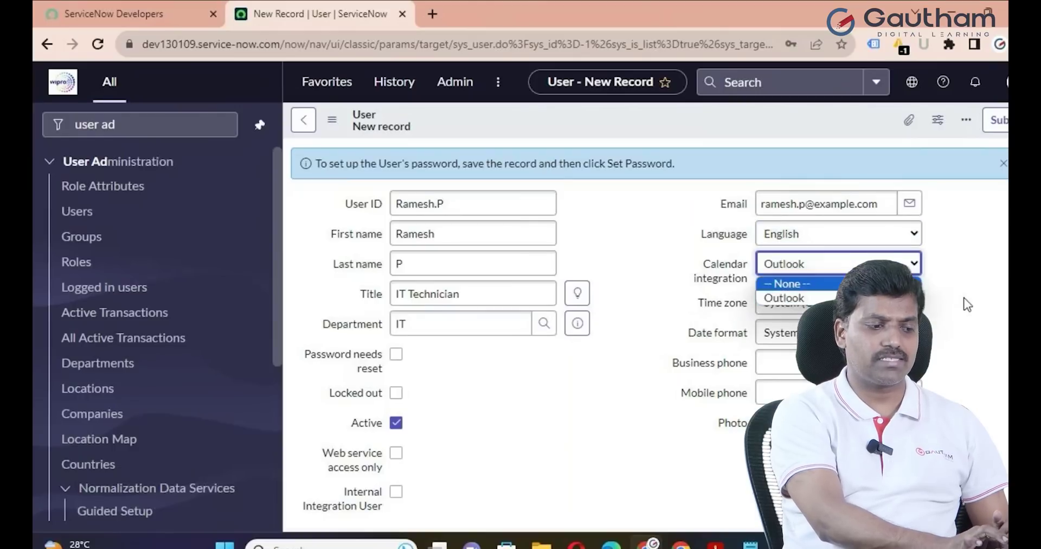
pyautogui.click(814, 303)
pyautogui.click(813, 303)
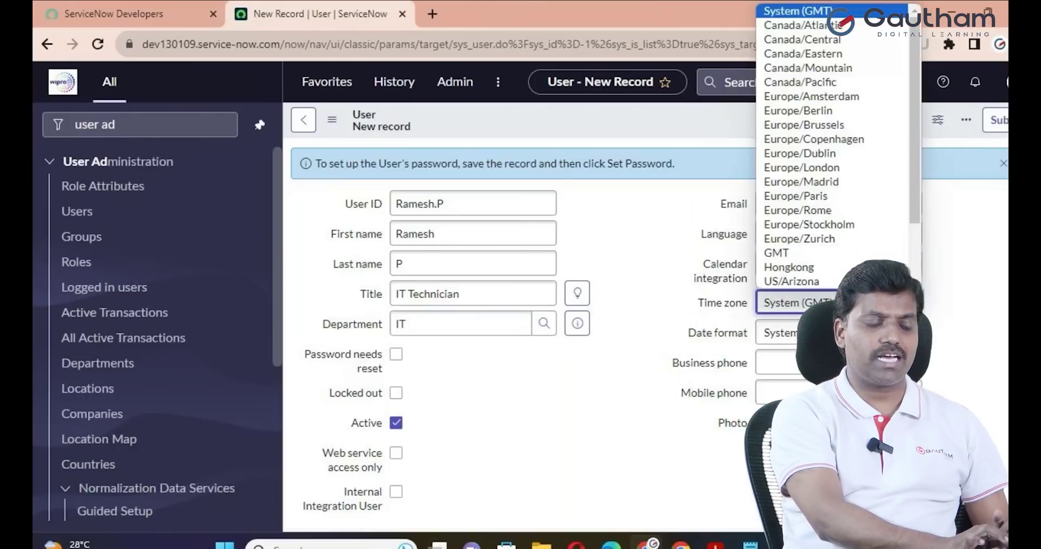
pyautogui.click(793, 253)
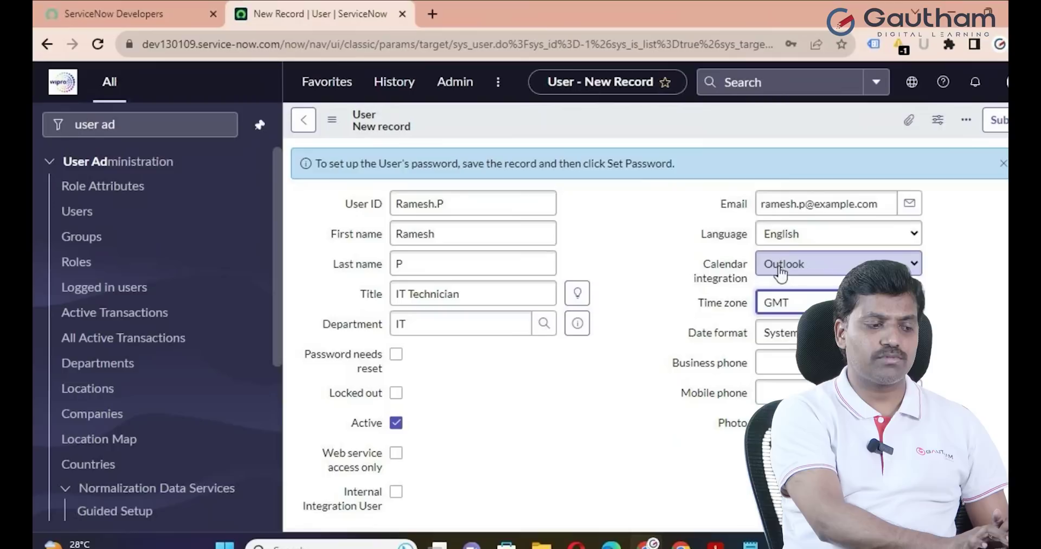
pyautogui.click(911, 332)
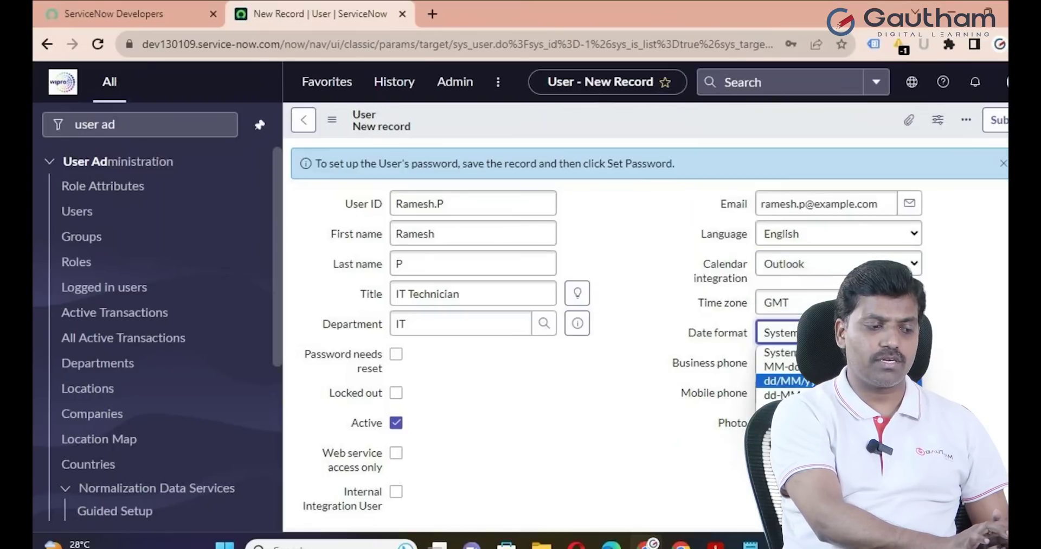
pyautogui.press('Return')
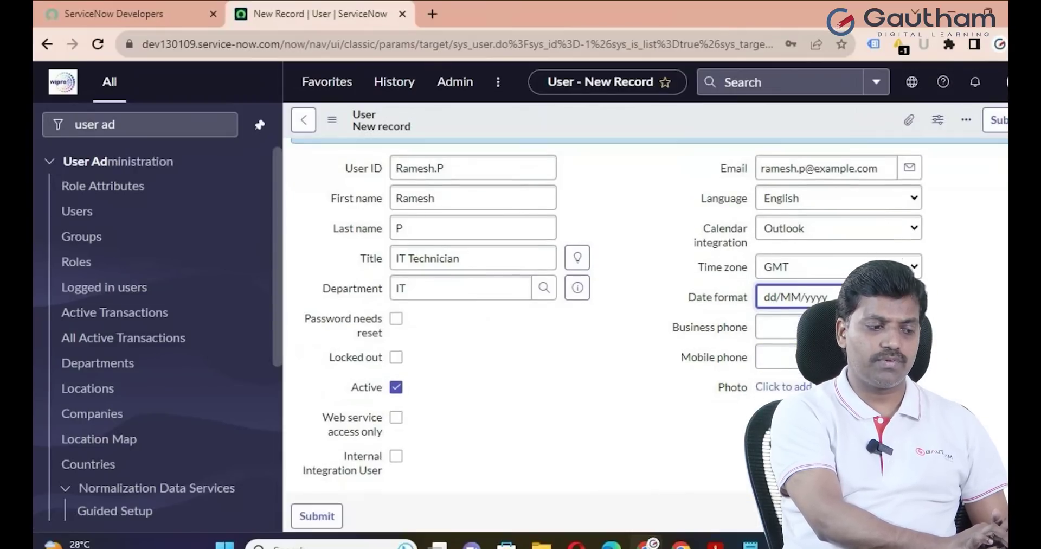
# Save the new IT Technician user and close the 'Primary email device created' message
pyautogui.scroll(1, 648, 334)
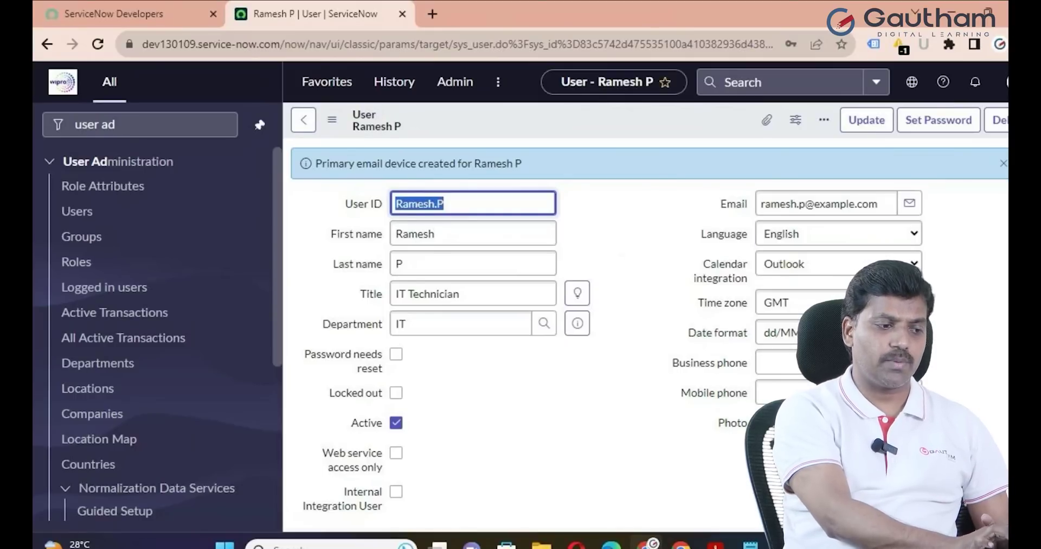
pyautogui.click(1003, 163)
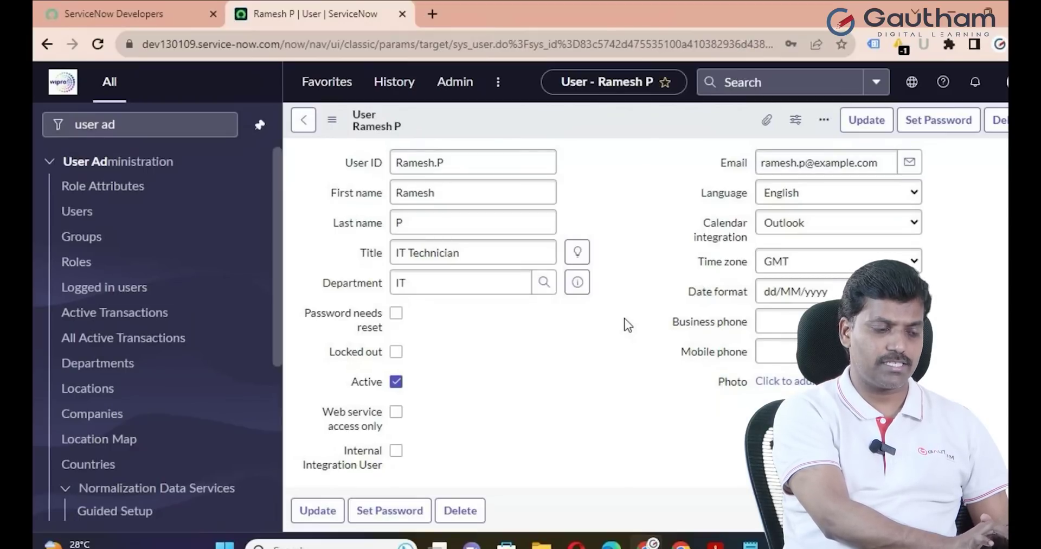
# Generate and copy a password requiring reset at first login, update the user, and return to Notepad
pyautogui.click(936, 129)
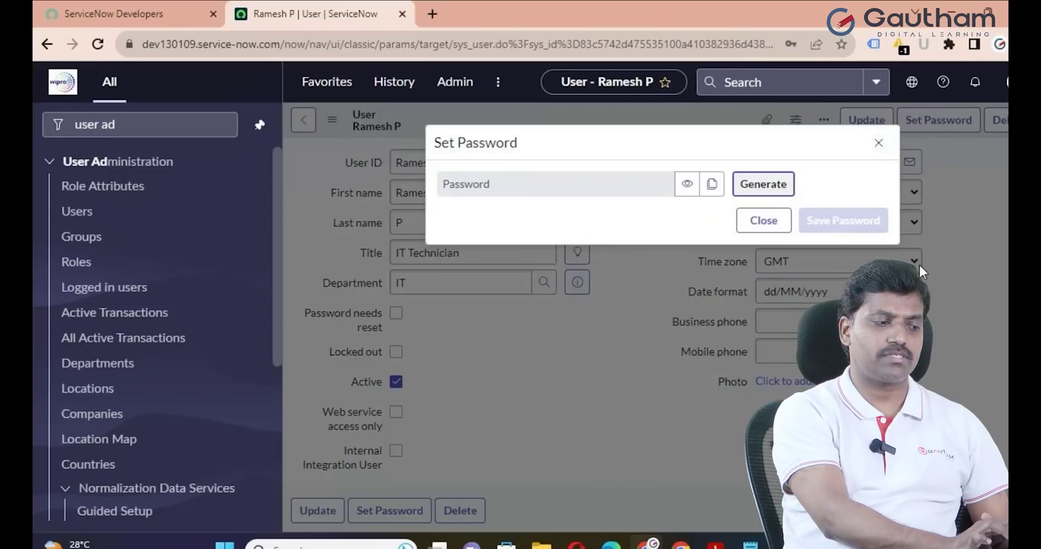
pyautogui.click(773, 187)
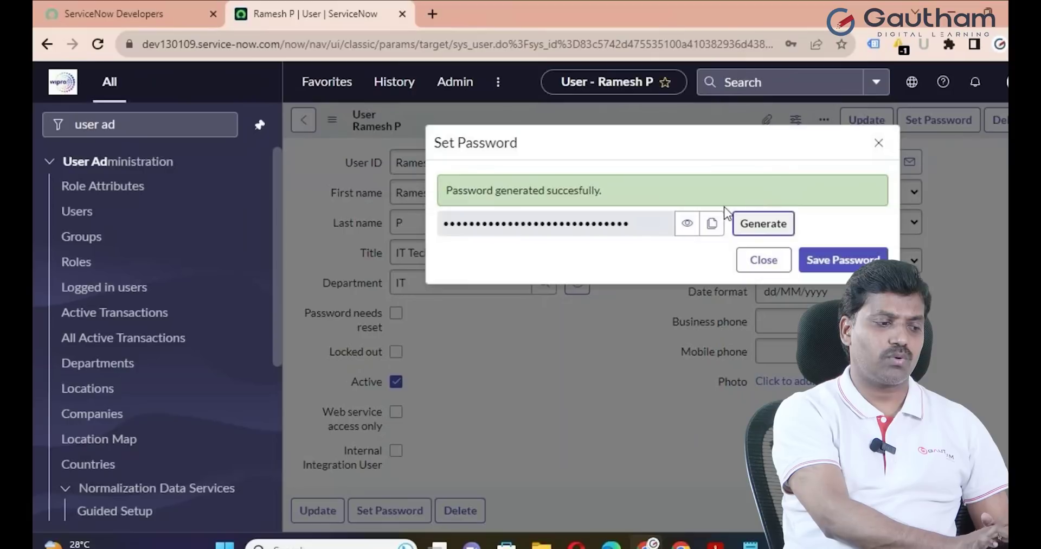
pyautogui.click(711, 223)
pyautogui.click(815, 263)
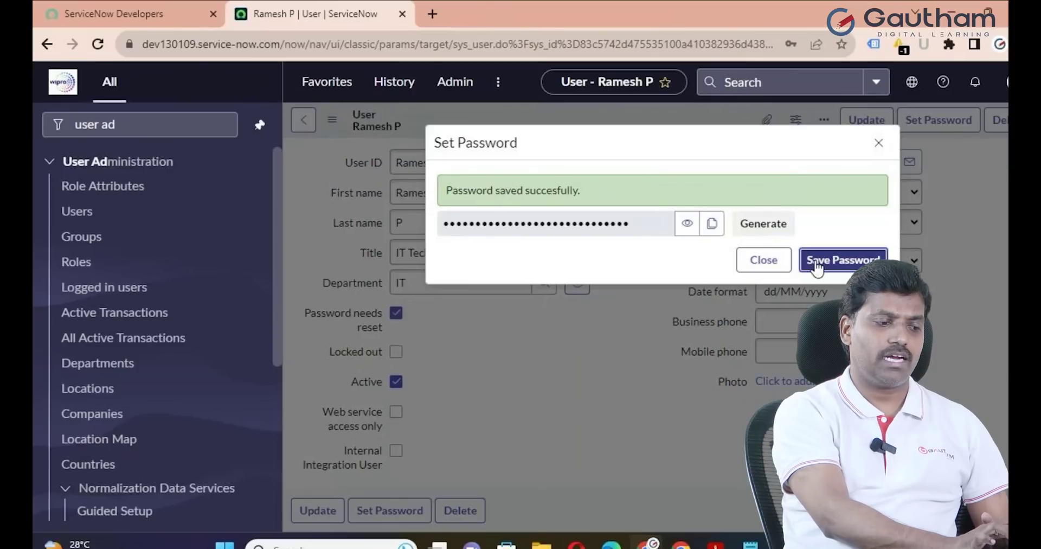
pyautogui.click(769, 271)
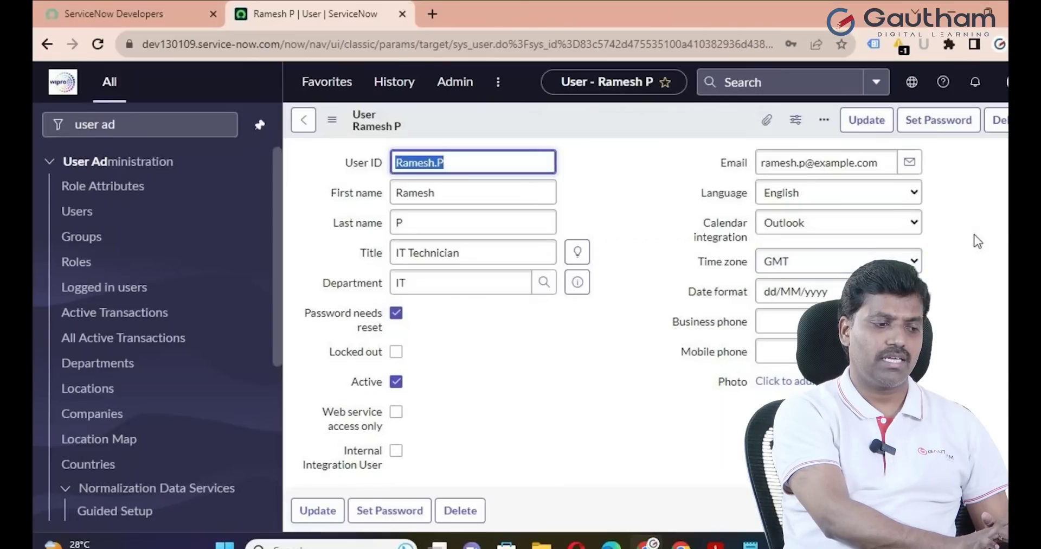
pyautogui.click(871, 122)
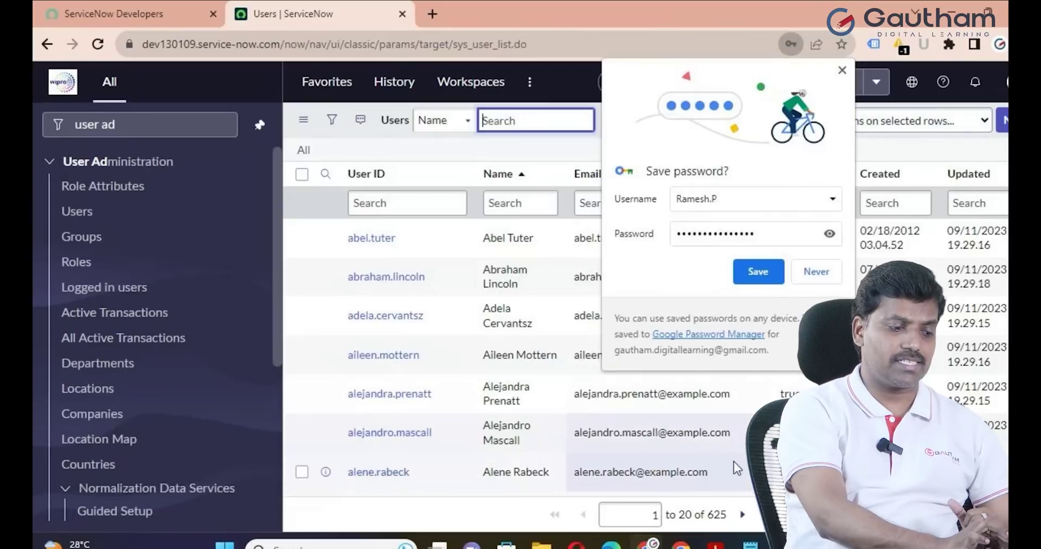
pyautogui.click(750, 544)
pyautogui.click(285, 316)
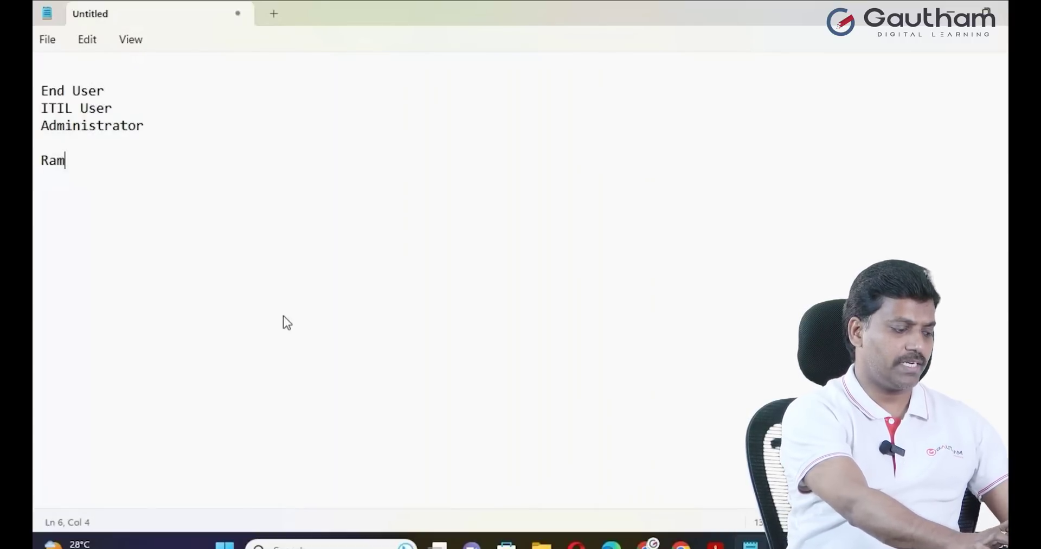
# Paste the generated password under the user ID in Notepad and minimize it back to the browser
pyautogui.hotkey('ctrl', 'v')
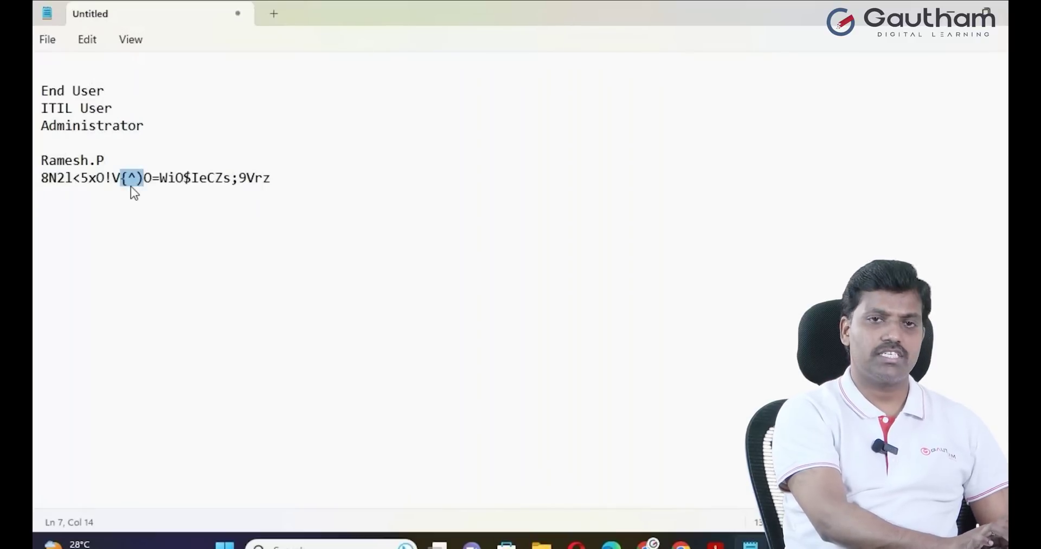
pyautogui.click(950, 21)
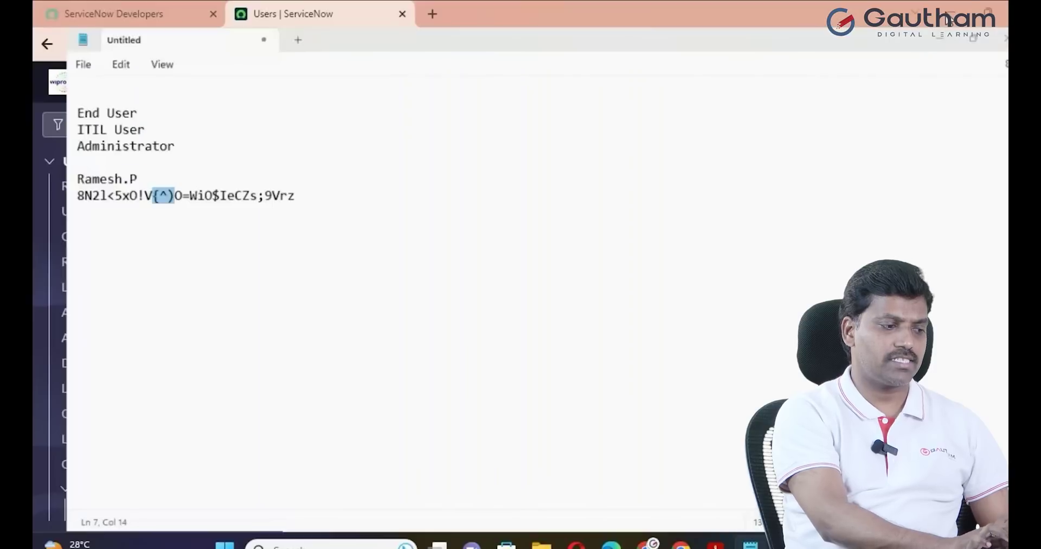
# Dismiss Chrome's save-password offer and log out of the administrator session
pyautogui.click(842, 70)
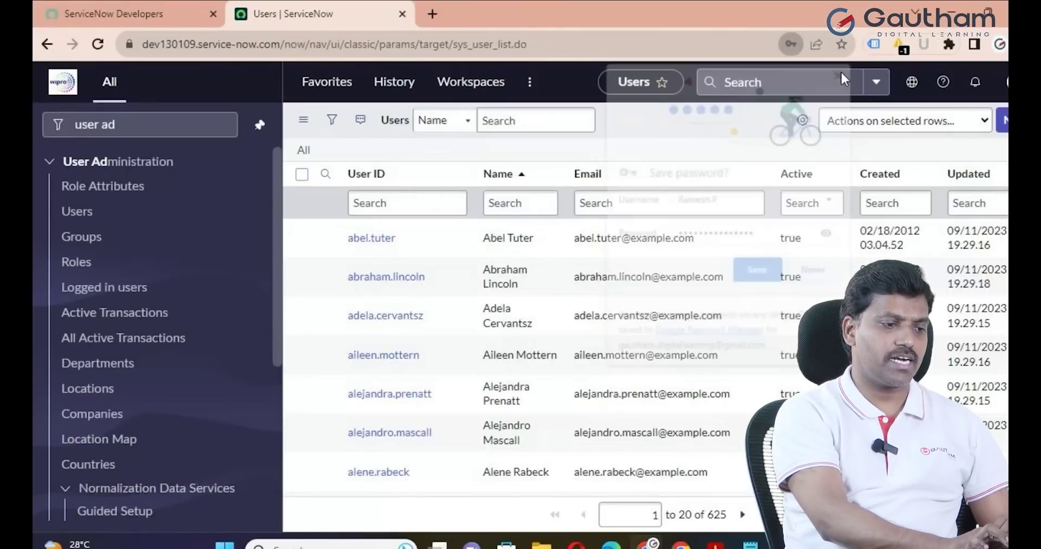
pyautogui.click(1007, 82)
pyautogui.click(868, 336)
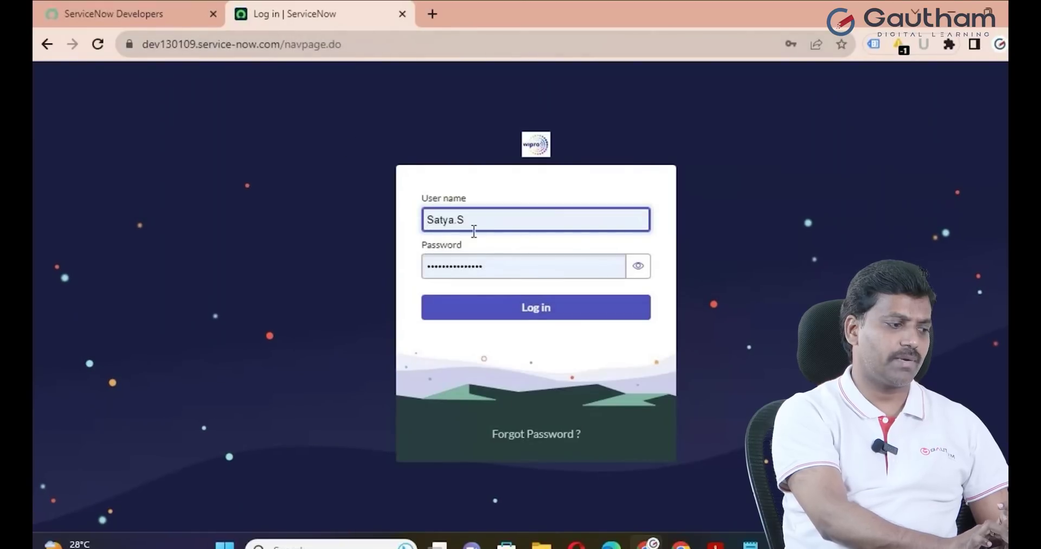
# Log in as the new user with their user ID and the pasted generated password
pyautogui.click(479, 221)
pyautogui.press('BackSpace')
pyautogui.press('BackSpace')
pyautogui.press('BackSpace')
pyautogui.press('BackSpace')
pyautogui.press('BackSpace')
pyautogui.press('BackSpace')
pyautogui.press('BackSpace')
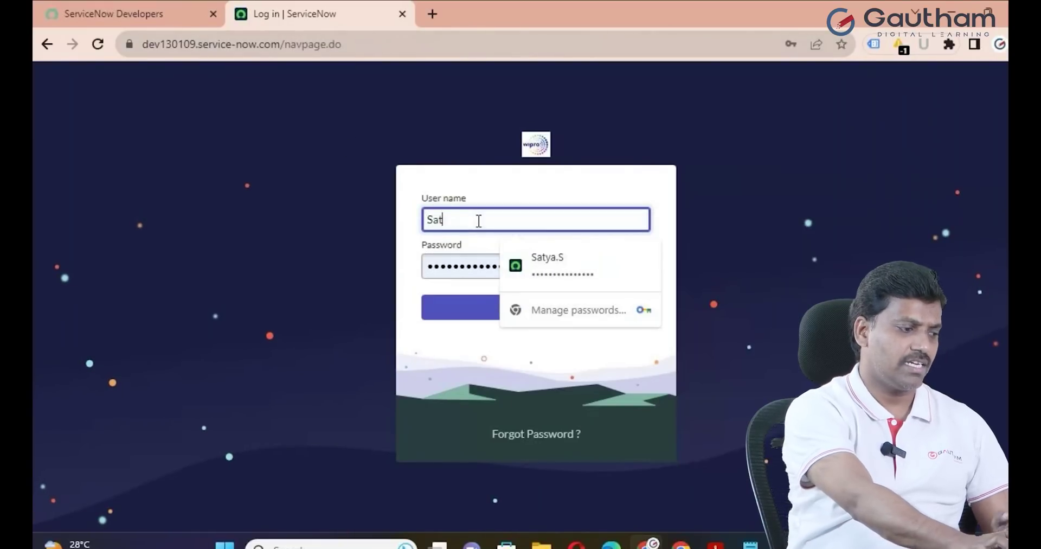
pyautogui.write('Ramesh.P')
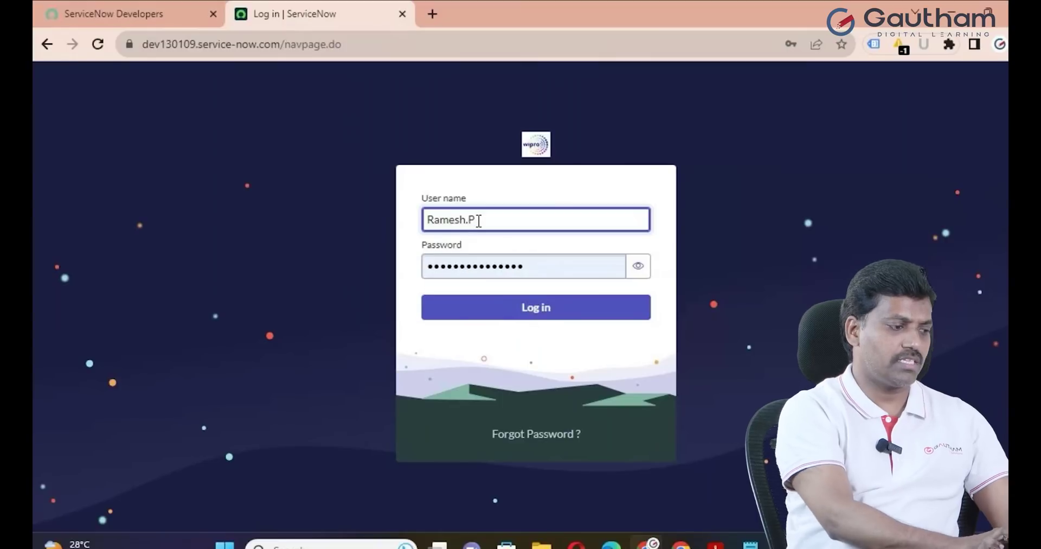
pyautogui.click(547, 266)
pyautogui.hotkey('ctrl', 'a')
pyautogui.press('BackSpace')
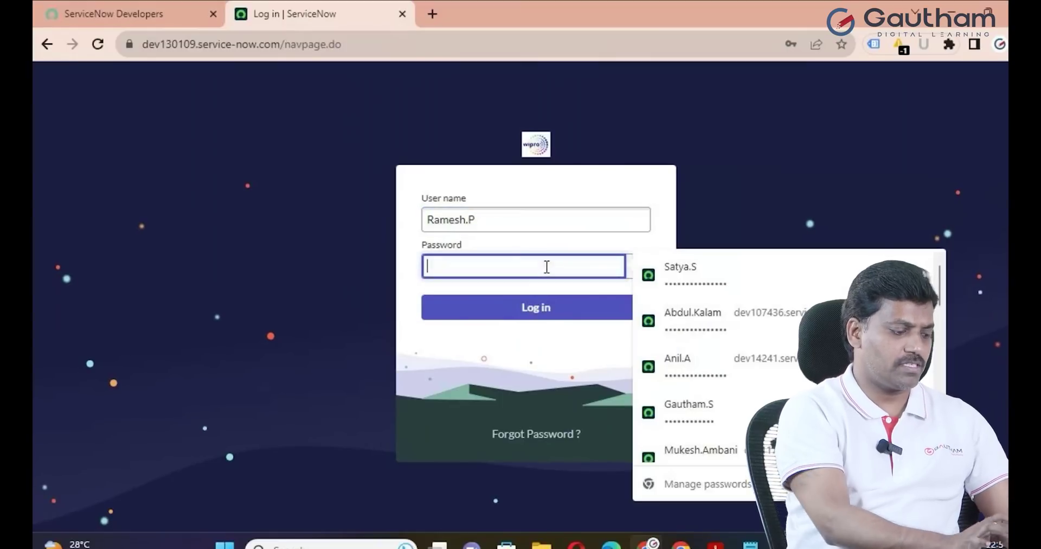
pyautogui.hotkey('ctrl', 'v')
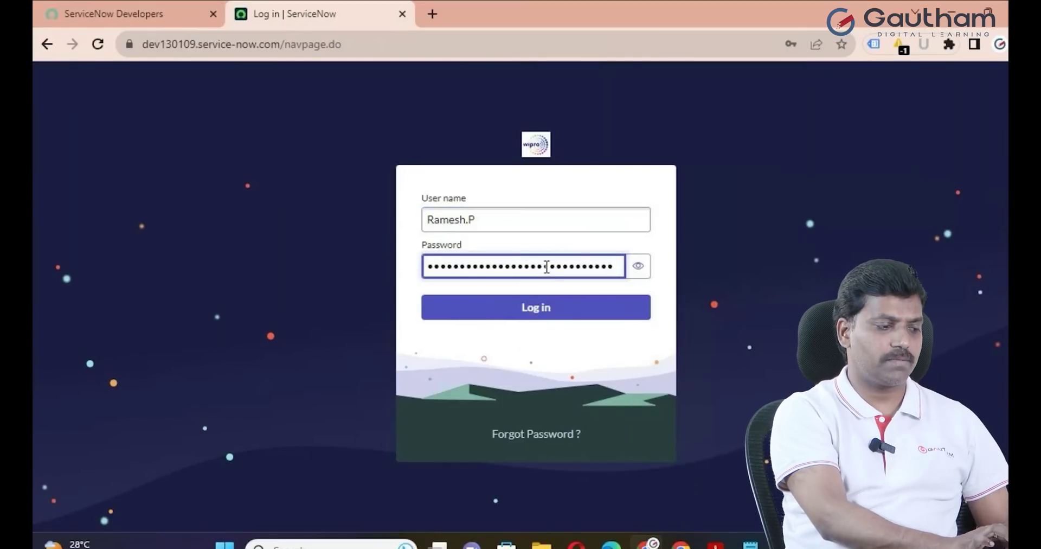
pyautogui.click(562, 311)
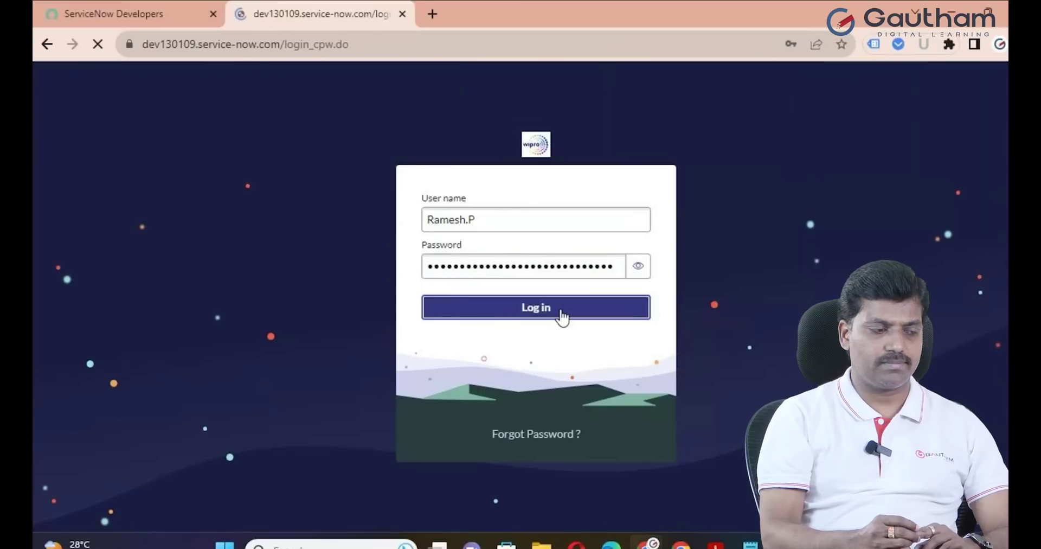
# Paste the initial password as the current password, enter and confirm a new password, and submit
pyautogui.scroll(-1, 562, 317)
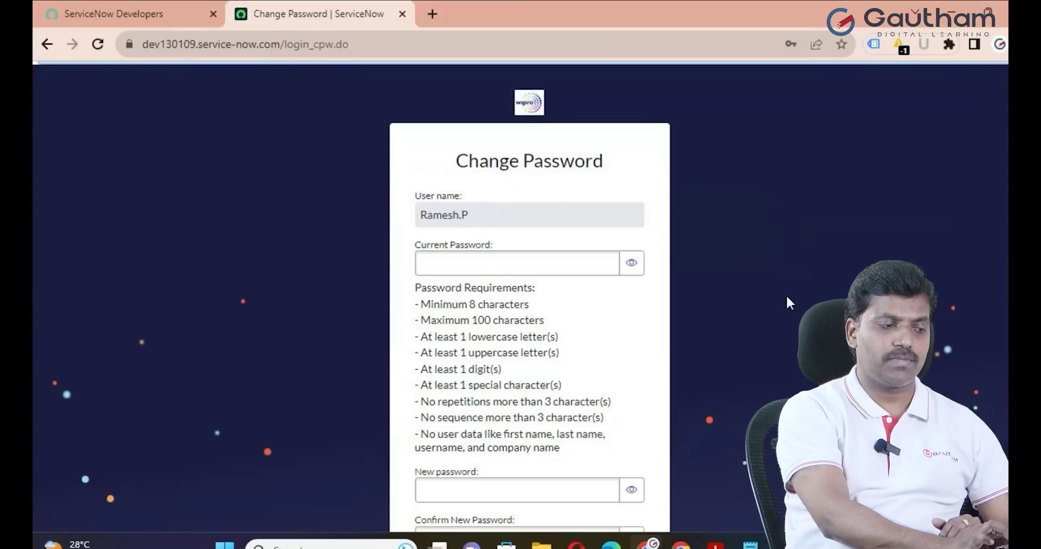
pyautogui.scroll(-1, 735, 348)
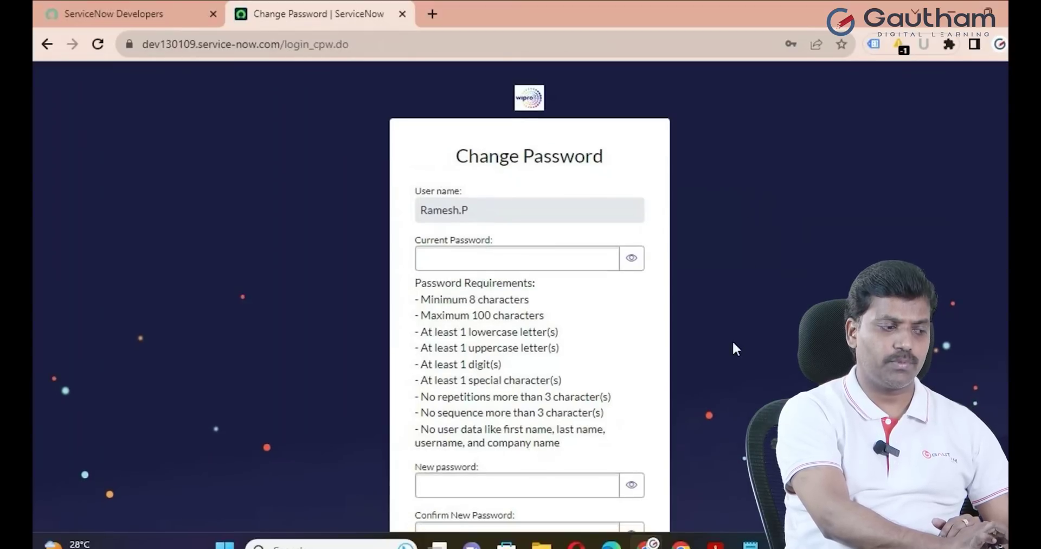
pyautogui.scroll(-1, 735, 347)
pyautogui.click(553, 251)
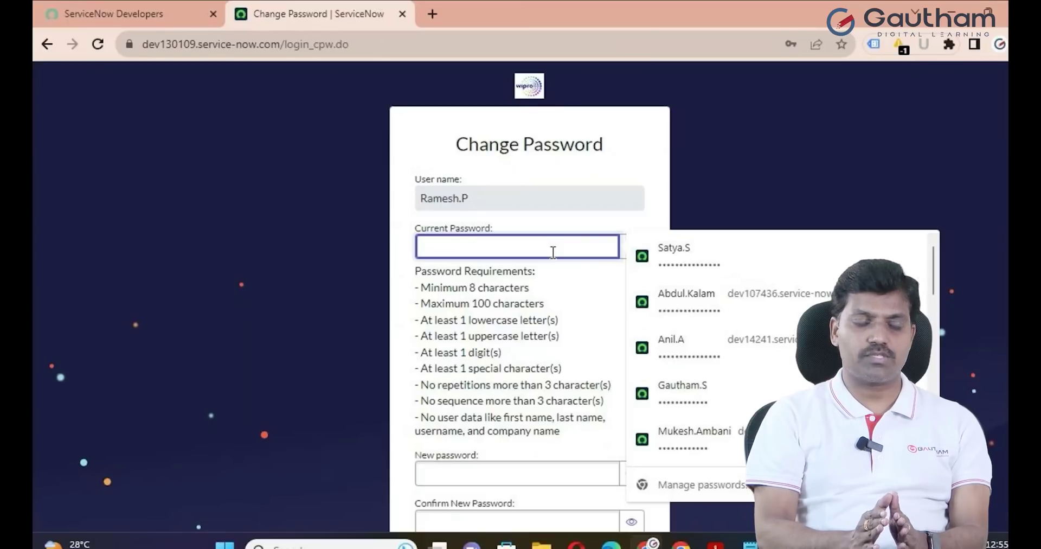
pyautogui.hotkey('ctrl', 'v')
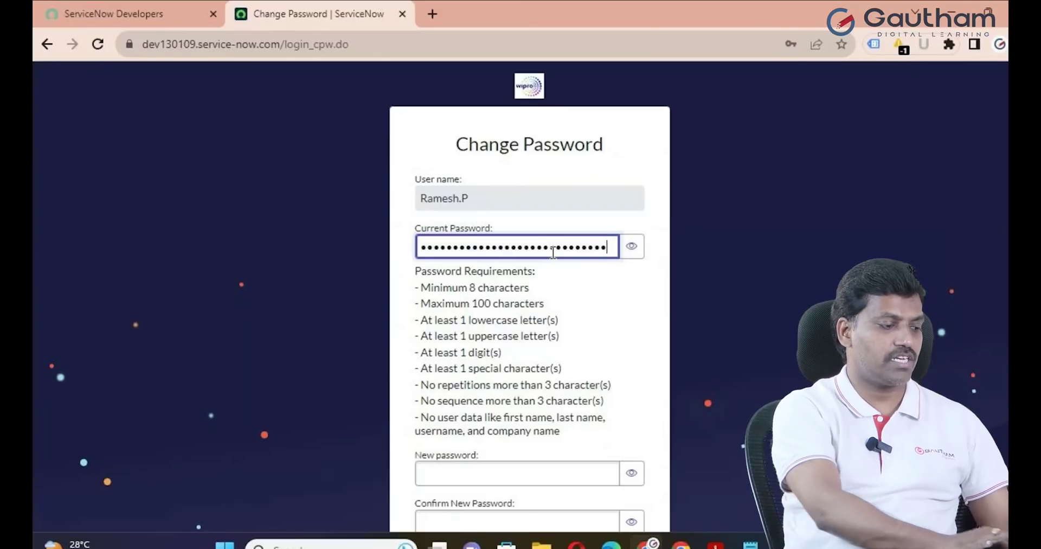
pyautogui.click(532, 466)
pyautogui.write('••')
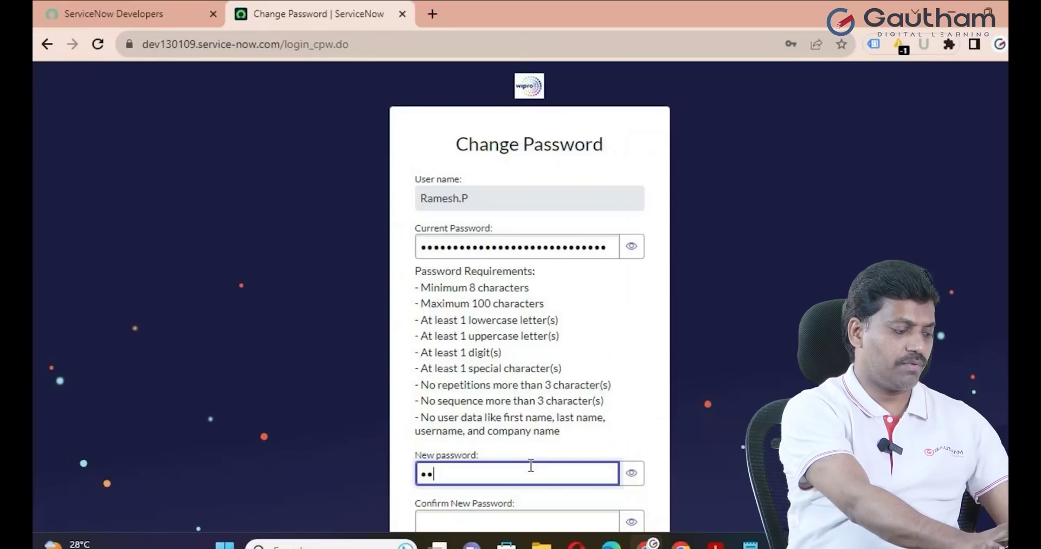
pyautogui.write('•••••••••••')
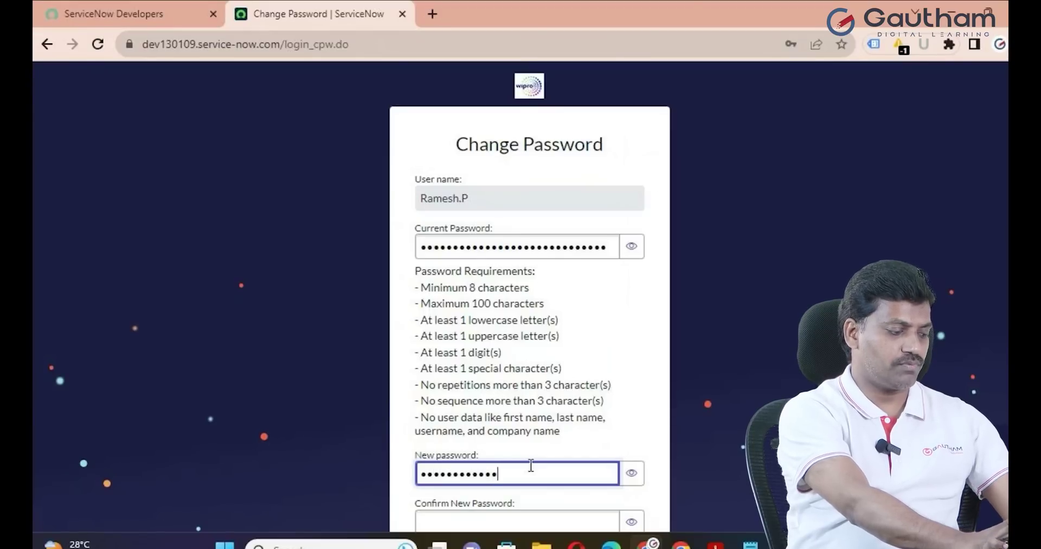
pyautogui.scroll(-2, 532, 466)
pyautogui.click(488, 443)
pyautogui.write('••')
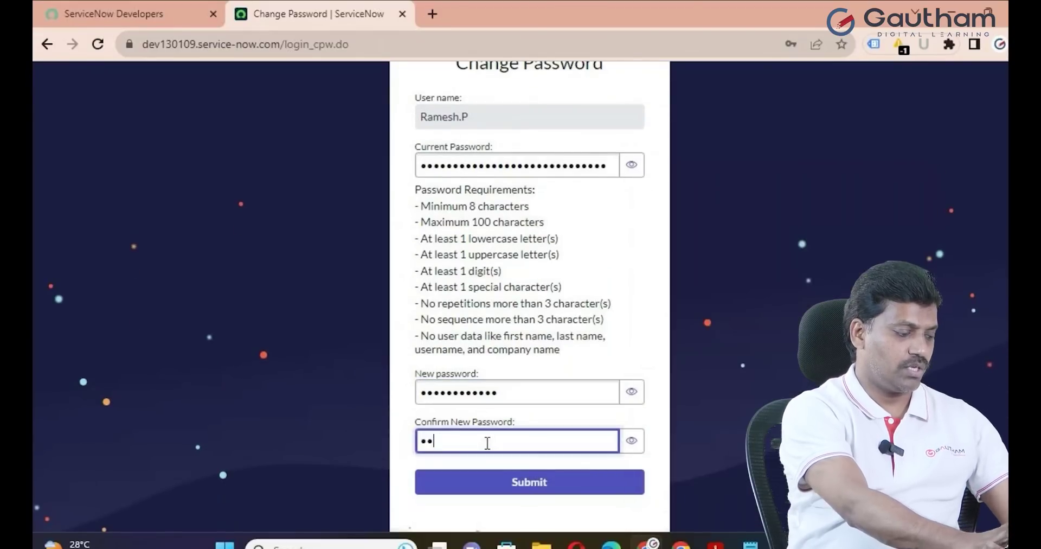
pyautogui.write('•••••••••••')
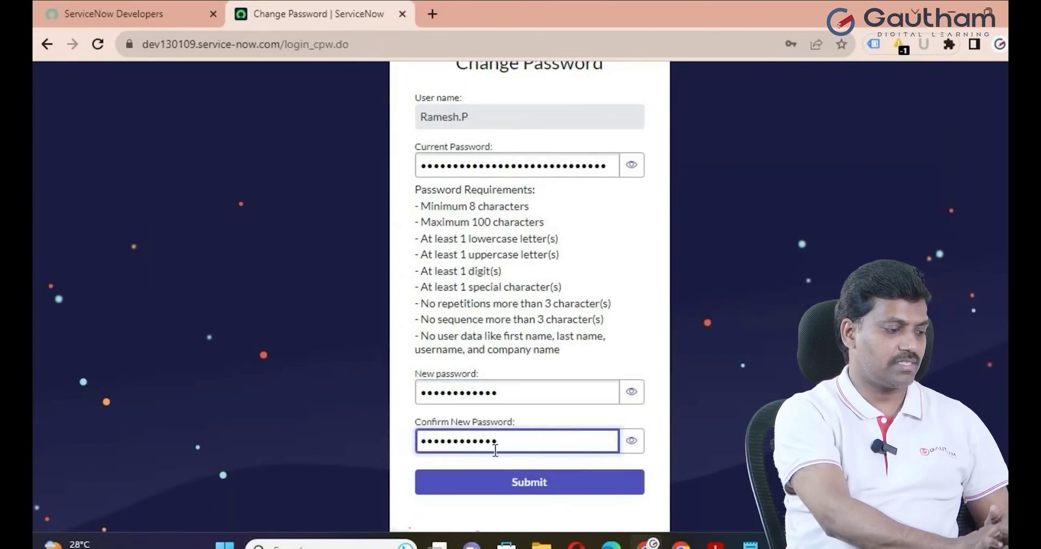
pyautogui.click(526, 488)
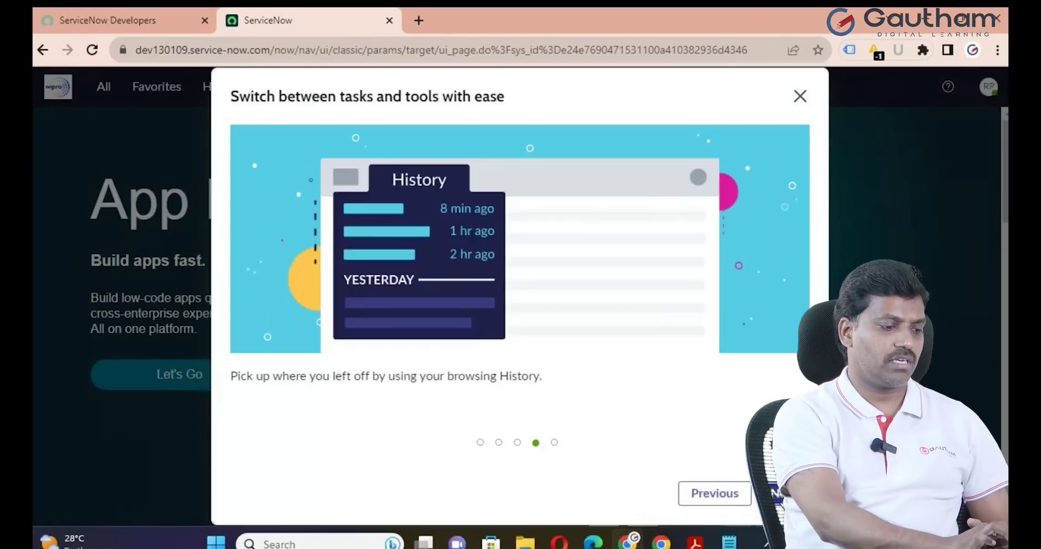
# Close the Work your way welcome dialog and pin the All application navigator open
pyautogui.click(800, 96)
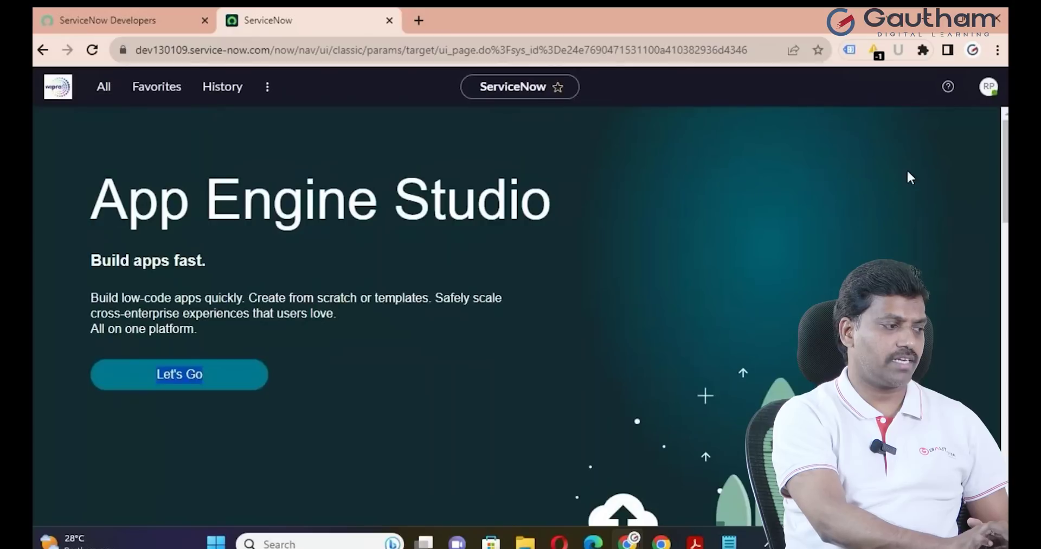
pyautogui.click(113, 93)
pyautogui.click(250, 128)
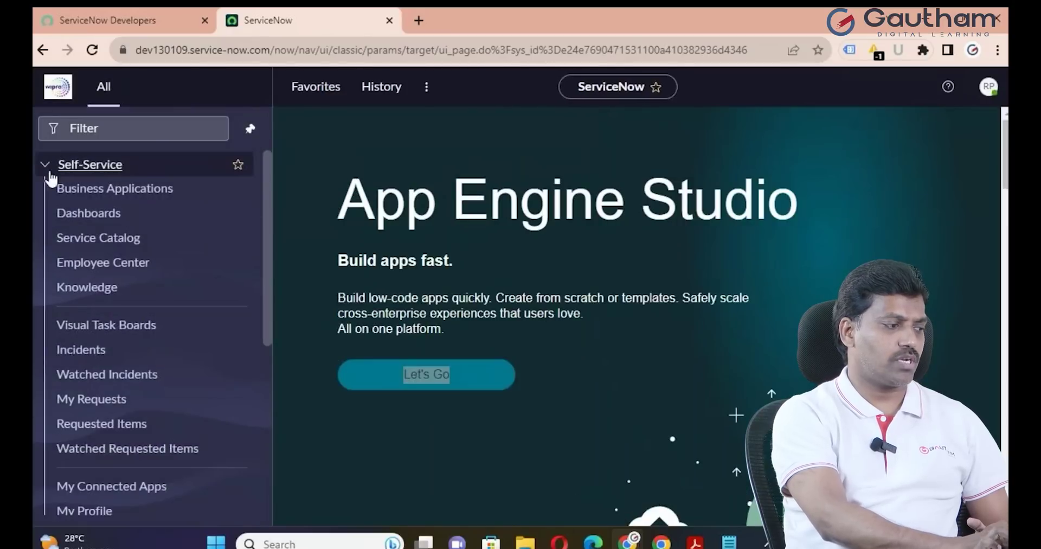
# Expand and collapse Self-Service several times to review its modules and the top-level menus
pyautogui.click(46, 172)
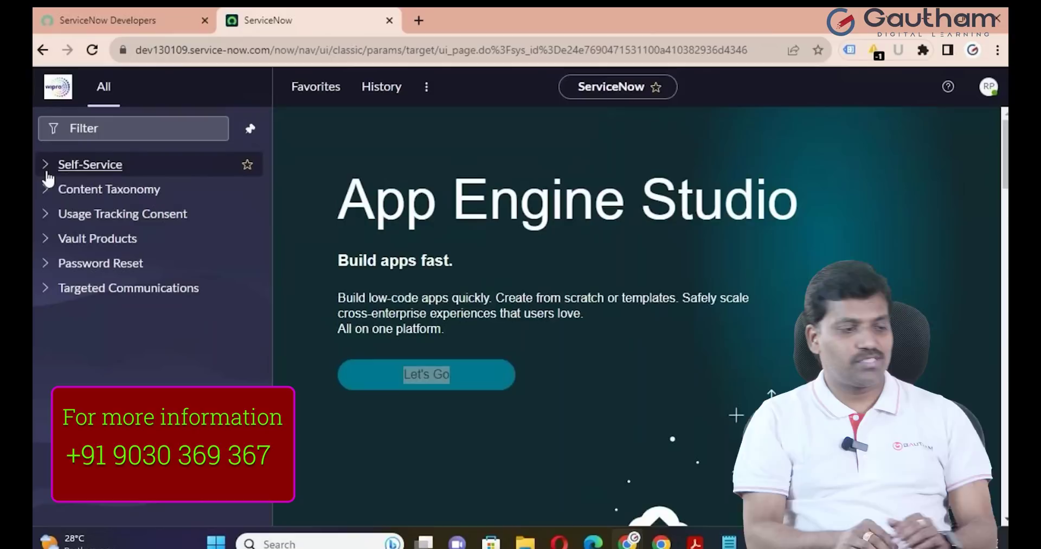
pyautogui.click(47, 168)
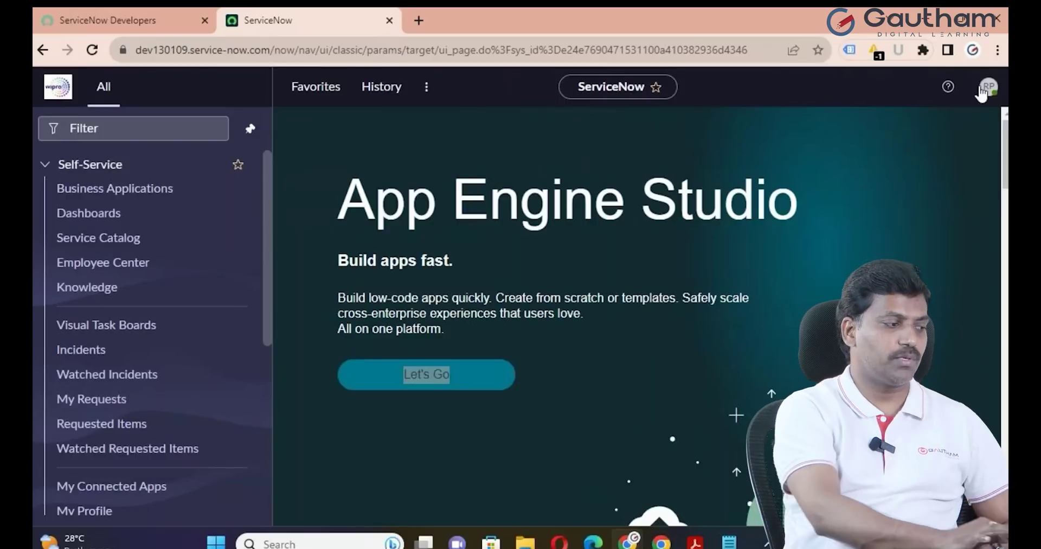
pyautogui.click(45, 165)
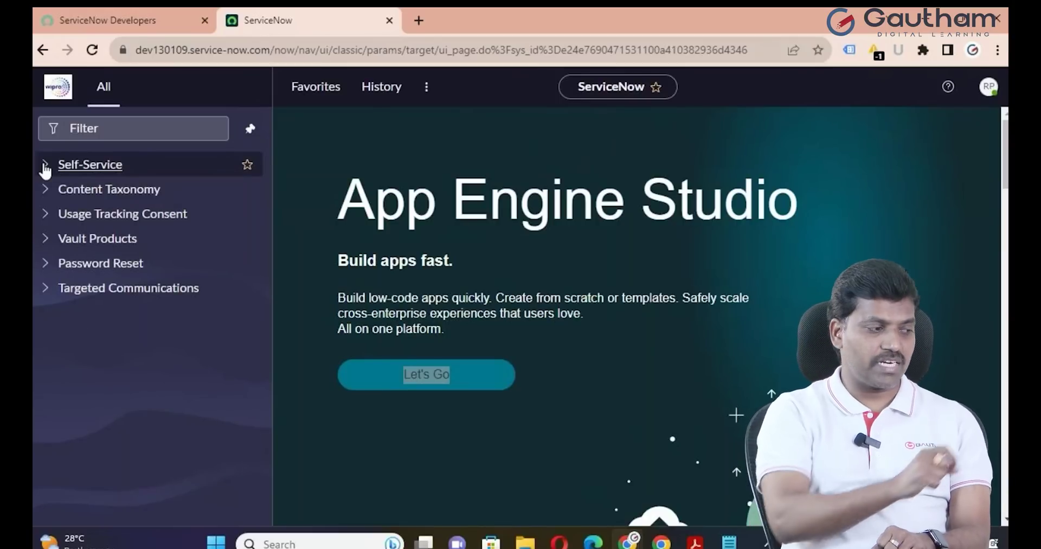
pyautogui.click(45, 166)
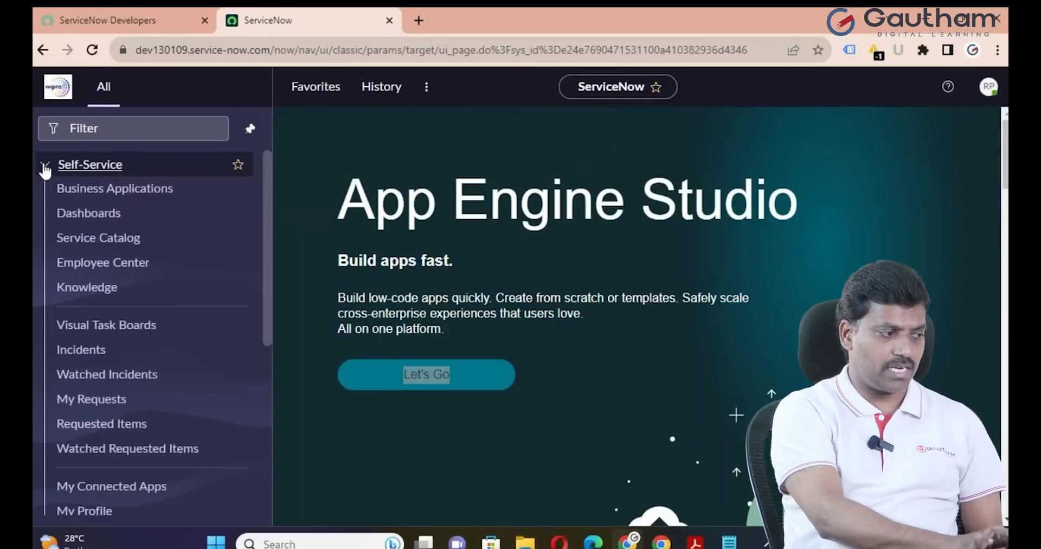
pyautogui.click(45, 166)
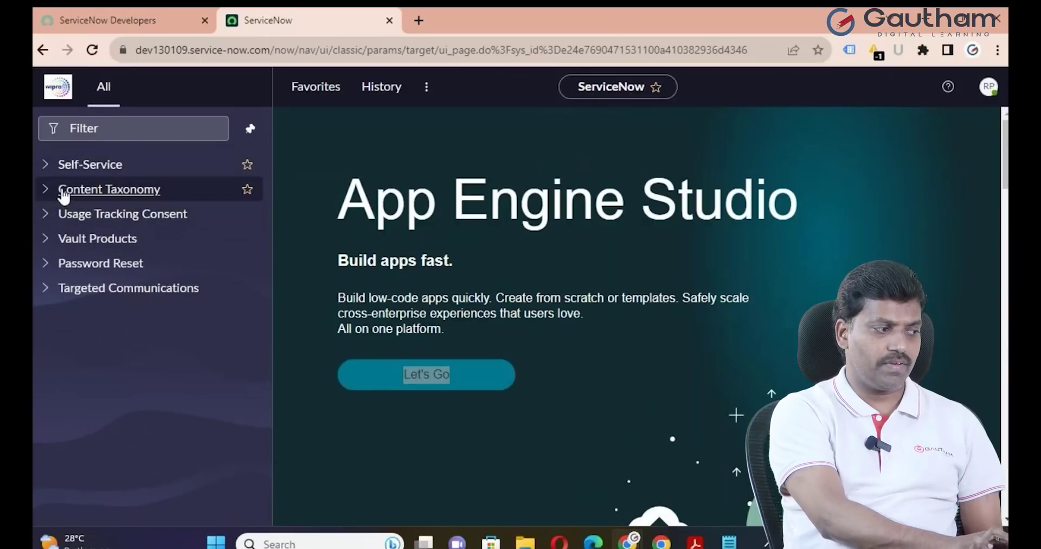
pyautogui.click(47, 167)
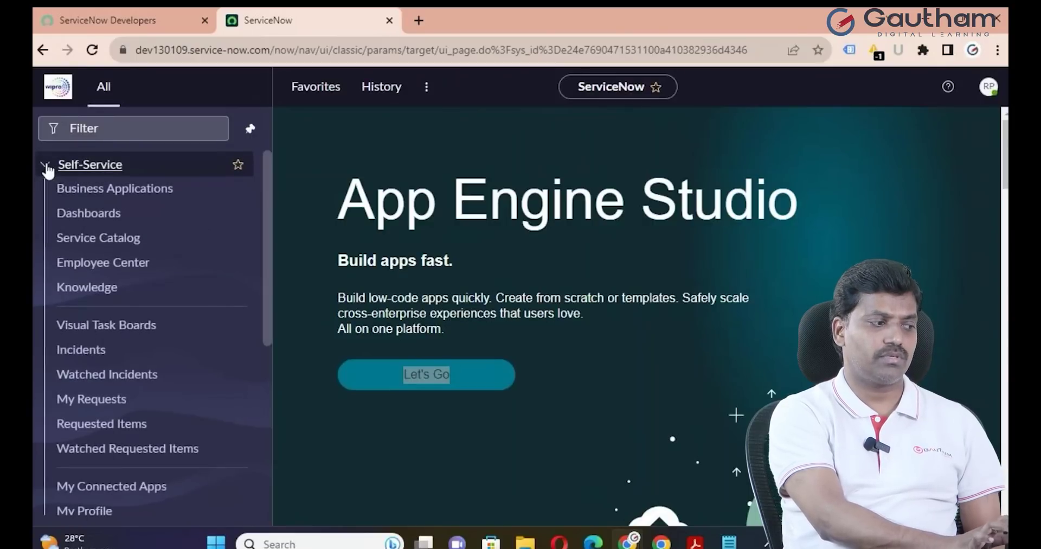
pyautogui.click(47, 167)
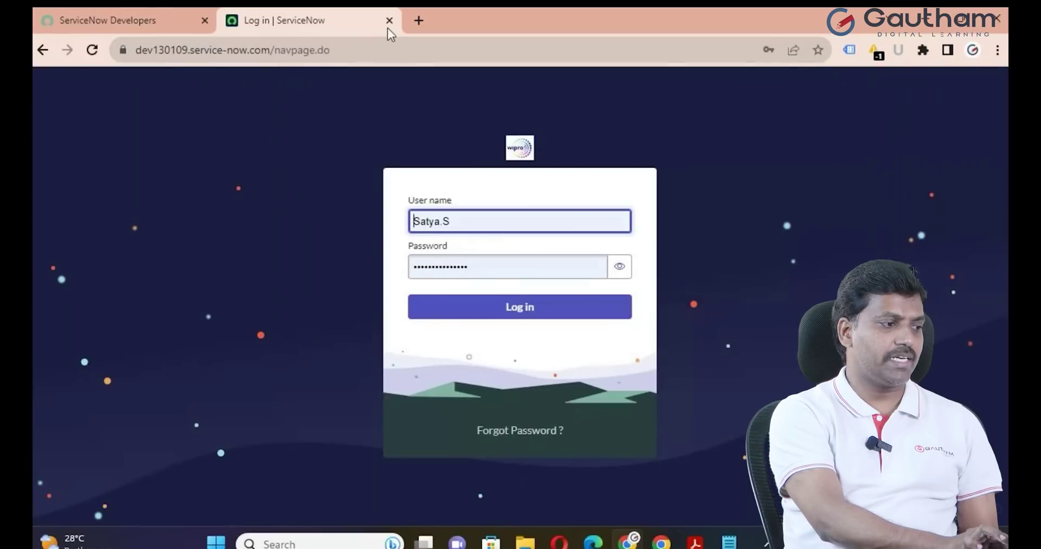
# Close the logged-out Log in tab and reopen the instance as administrator via Start Building
pyautogui.click(389, 23)
pyautogui.click(249, 412)
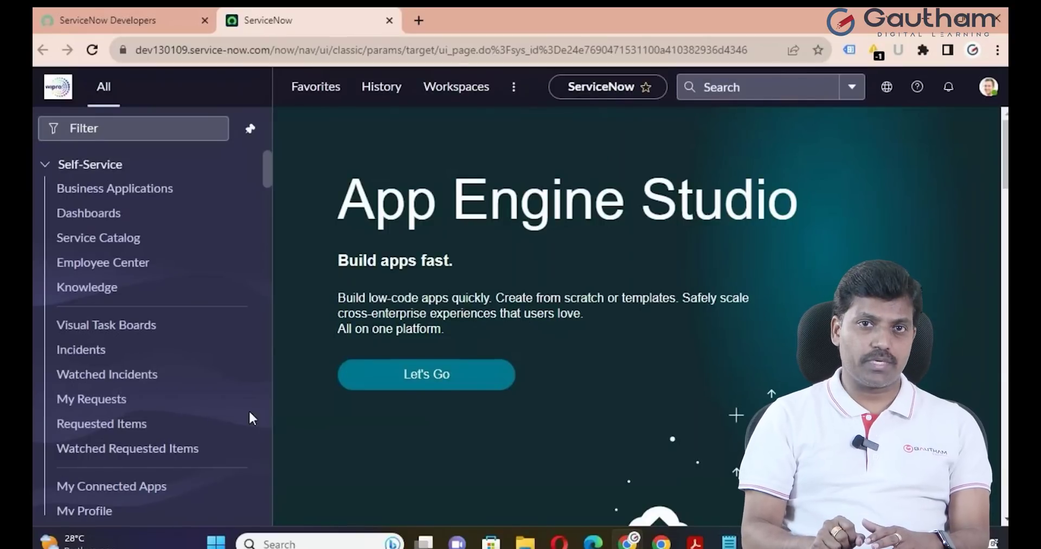
# Open the sys_user.list table of users from the navigator filter and start a New user record
pyautogui.click(122, 129)
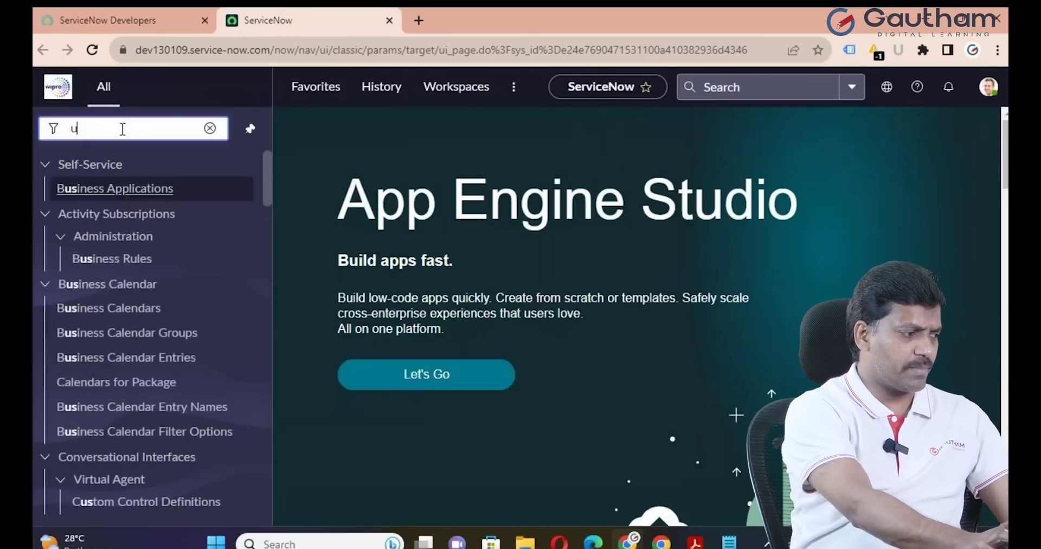
pyautogui.press('BackSpace')
pyautogui.write('sys_user.list')
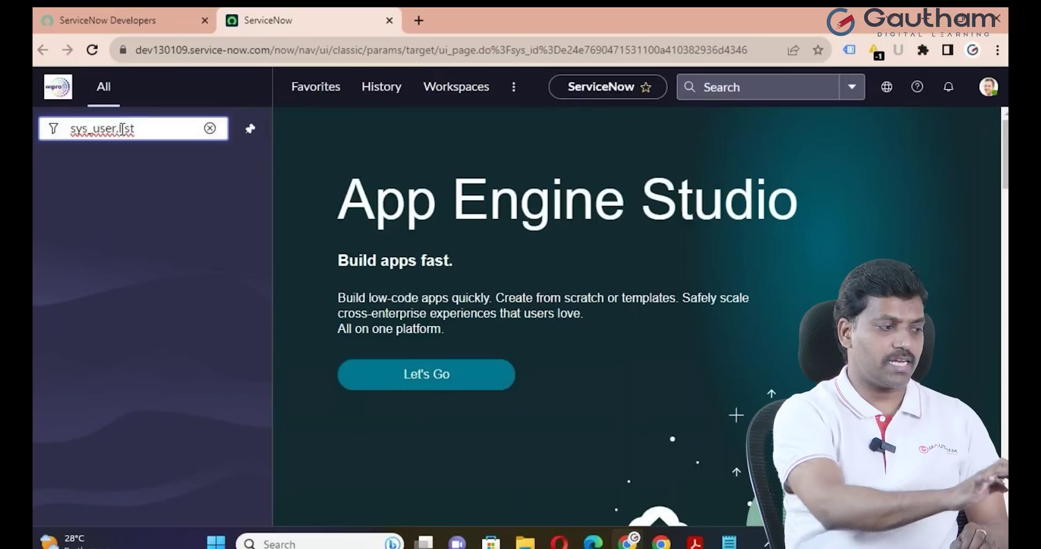
pyautogui.press('Return')
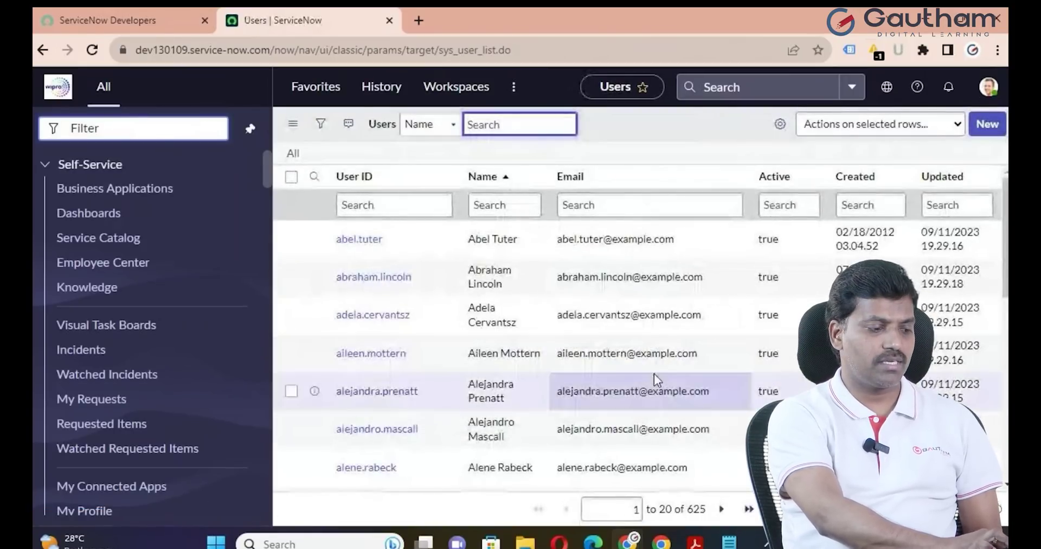
pyautogui.scroll(-2, 654, 373)
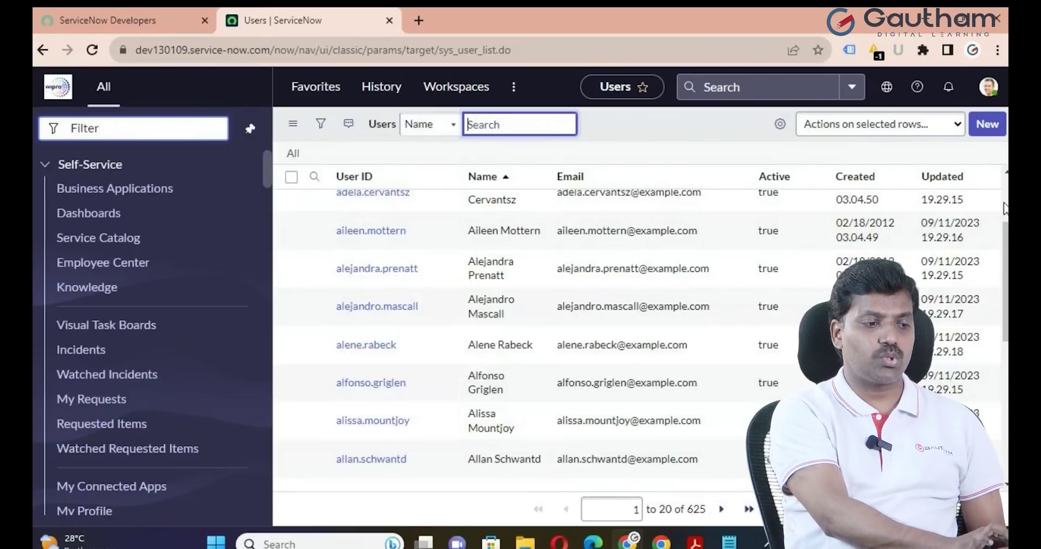
pyautogui.click(986, 130)
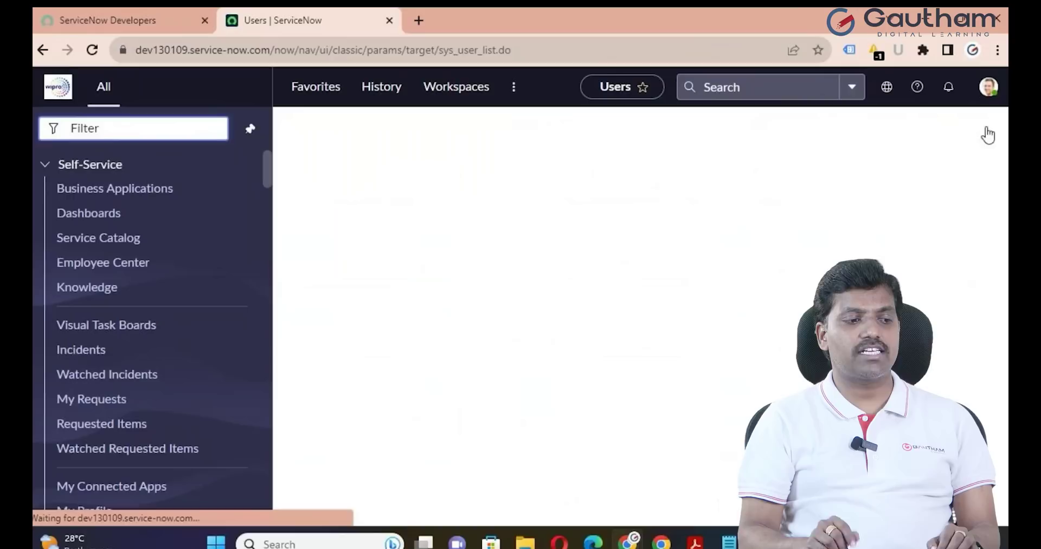
# Enter the new user's User ID, first name and last name
pyautogui.click(460, 200)
pyautogui.write('Ra')
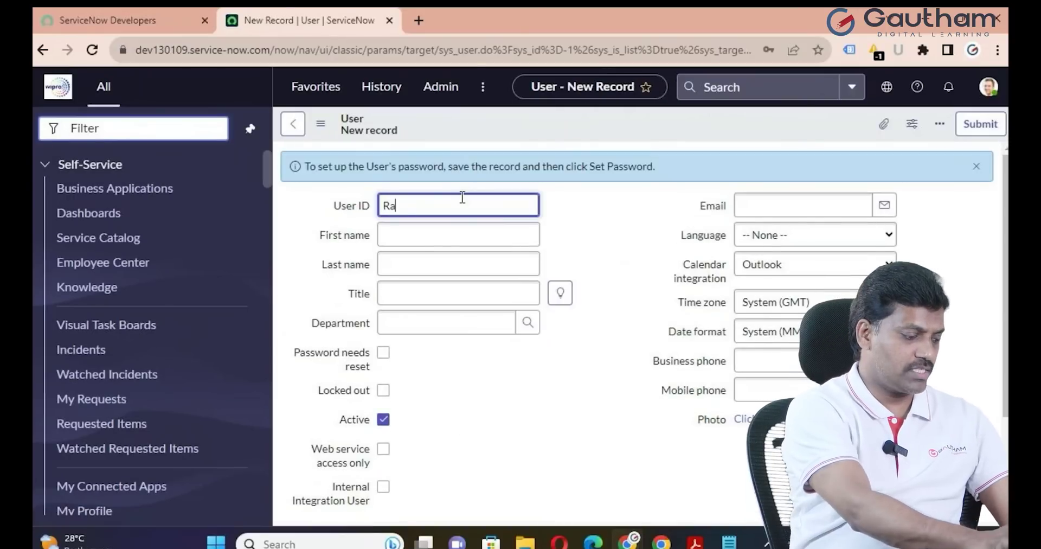
pyautogui.write('jesh.')
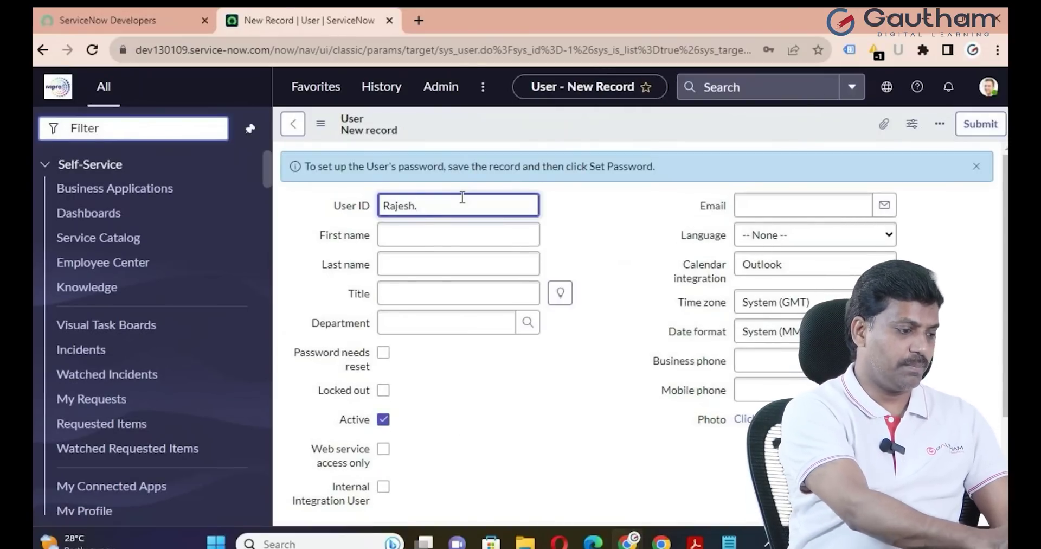
pyautogui.write('B')
pyautogui.click(402, 237)
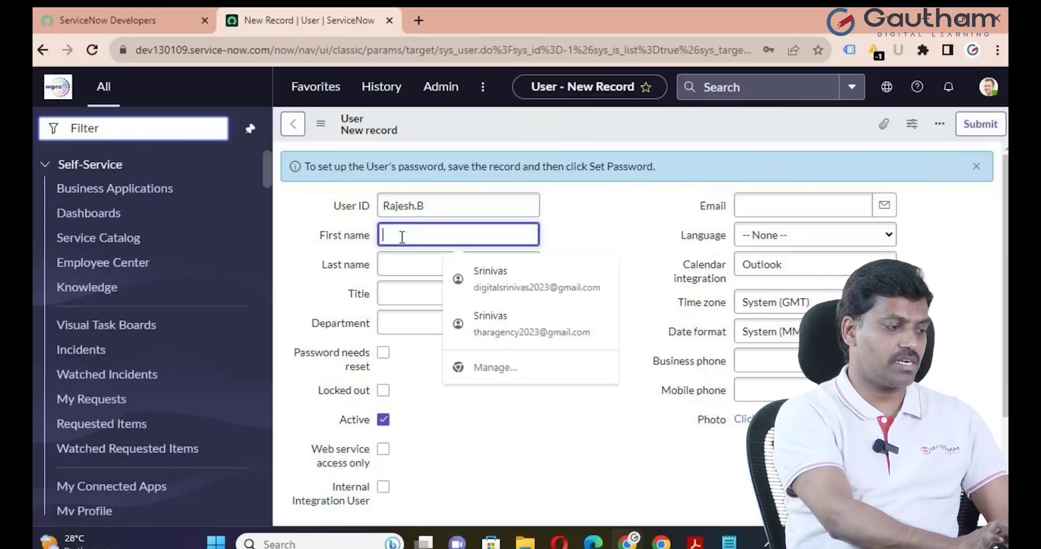
pyautogui.write('Rajesh')
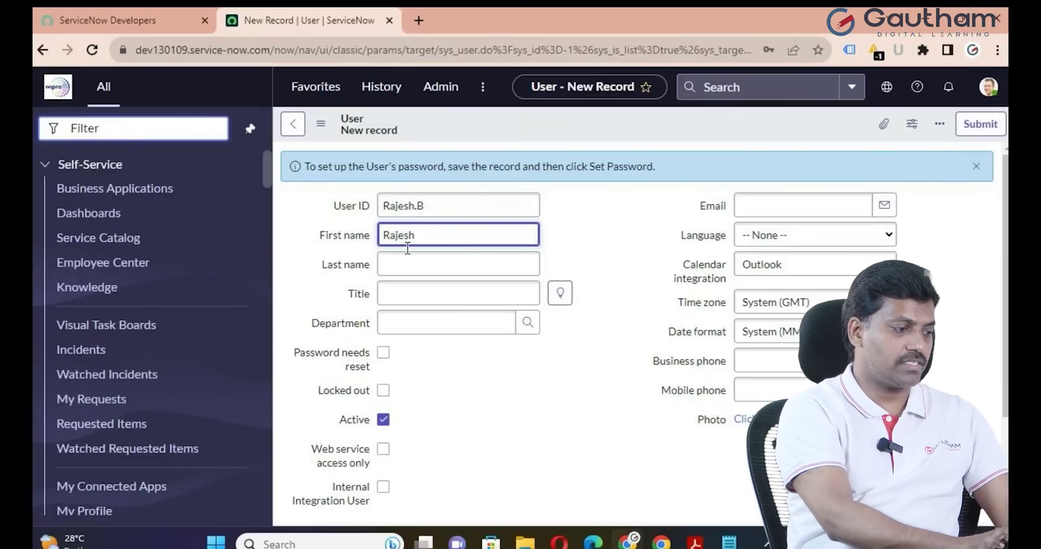
pyautogui.click(414, 262)
pyautogui.write('B')
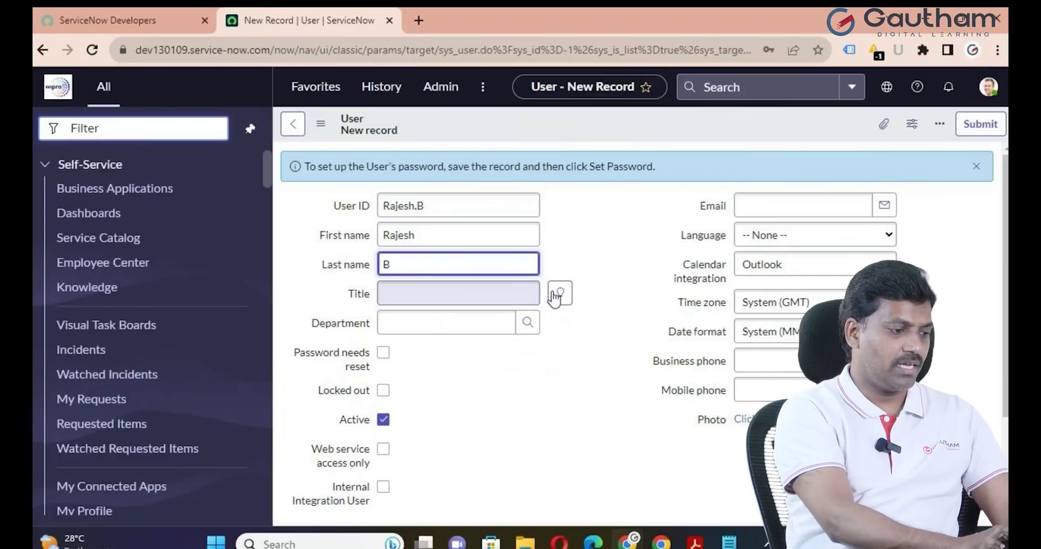
# Set the title to Junior Developer and the department to Finance, then save the record
pyautogui.click(555, 297)
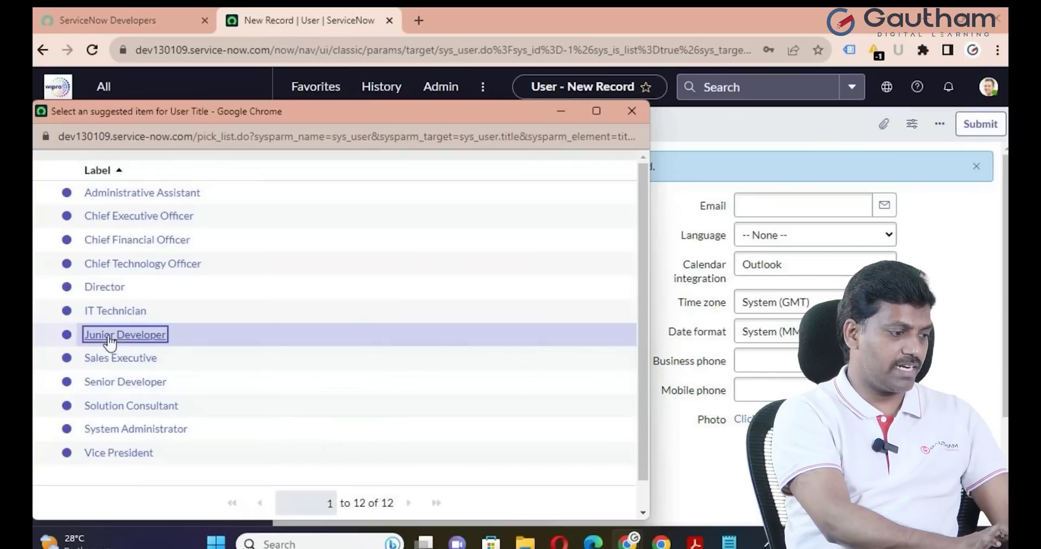
pyautogui.click(110, 341)
pyautogui.click(532, 322)
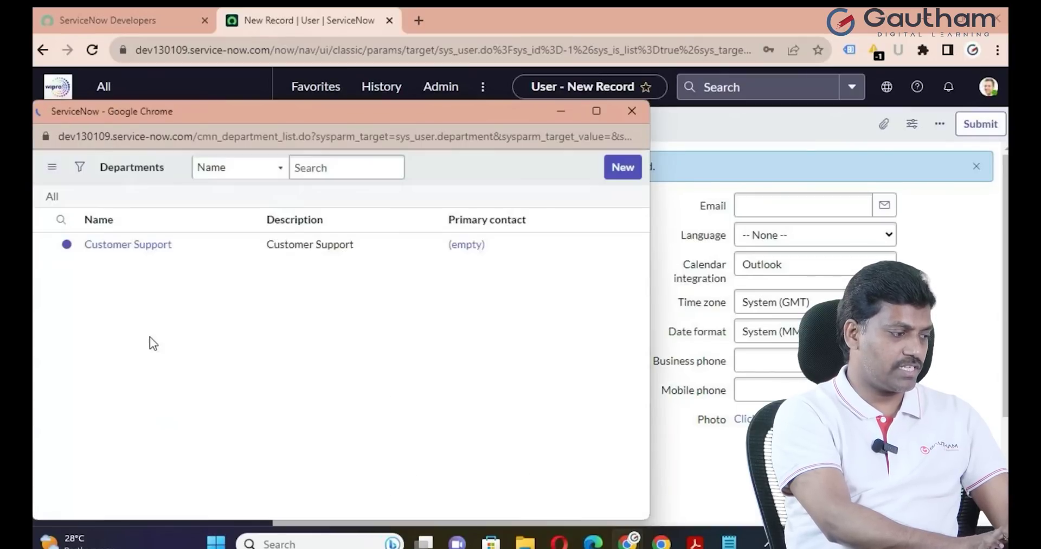
pyautogui.click(110, 319)
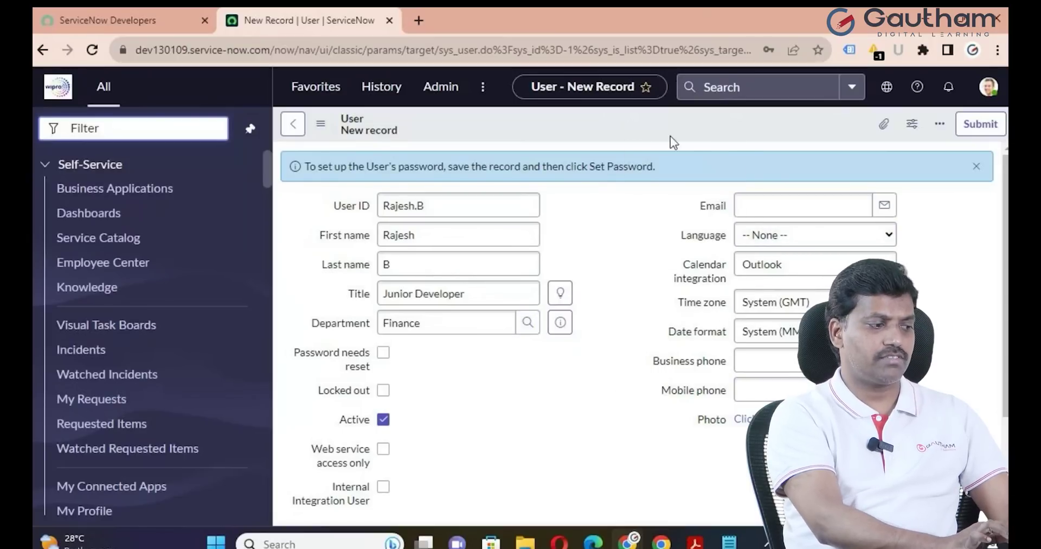
pyautogui.hotkey('ctrl', 's')
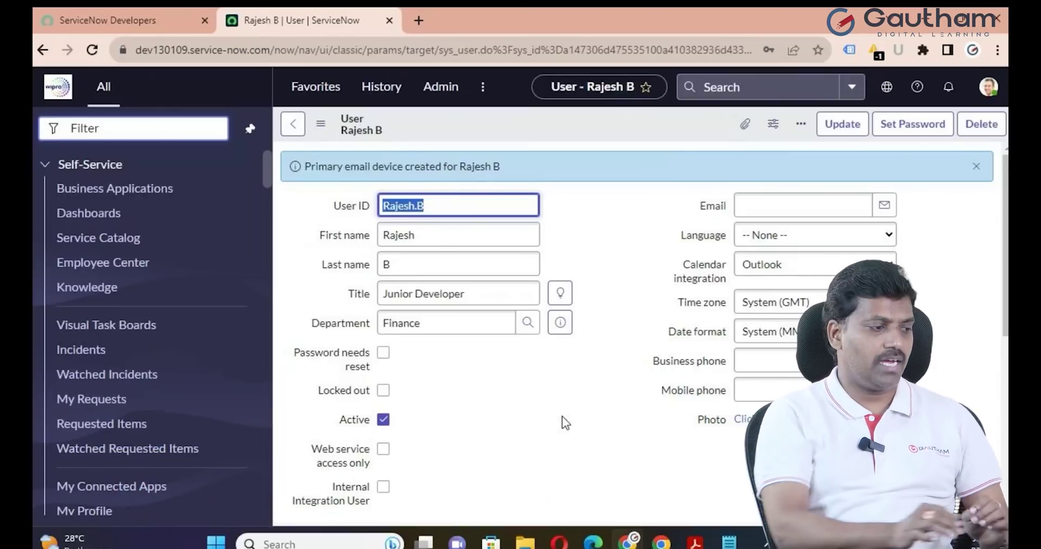
# Dismiss the email device notice and open Edit on the user's empty Roles list
pyautogui.click(974, 167)
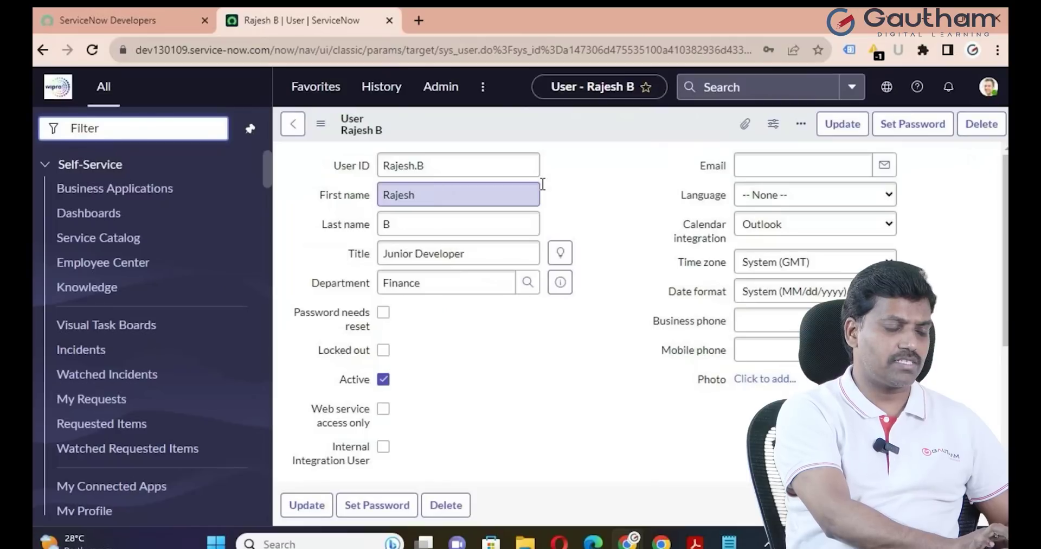
pyautogui.scroll(-3, 603, 202)
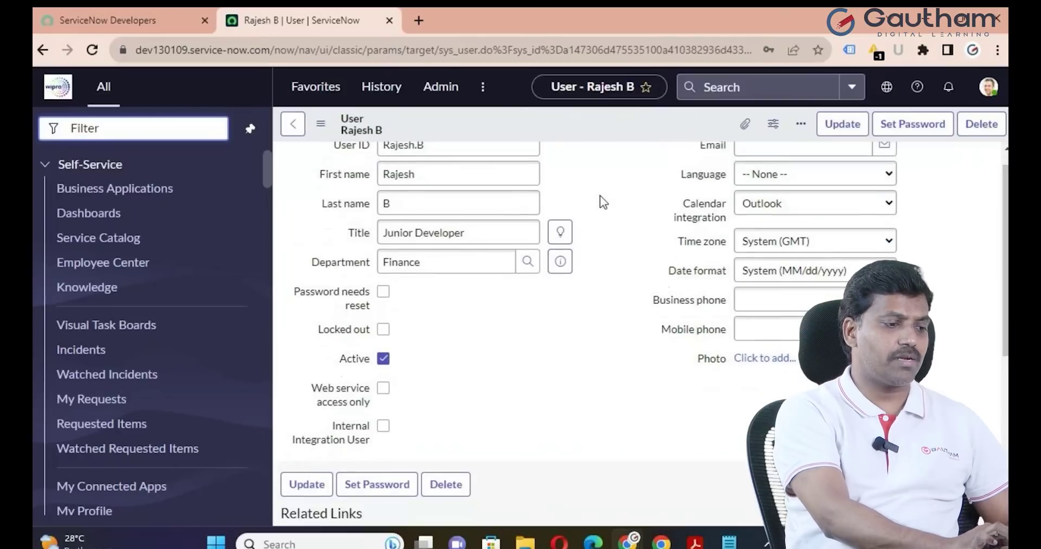
pyautogui.scroll(3, 603, 202)
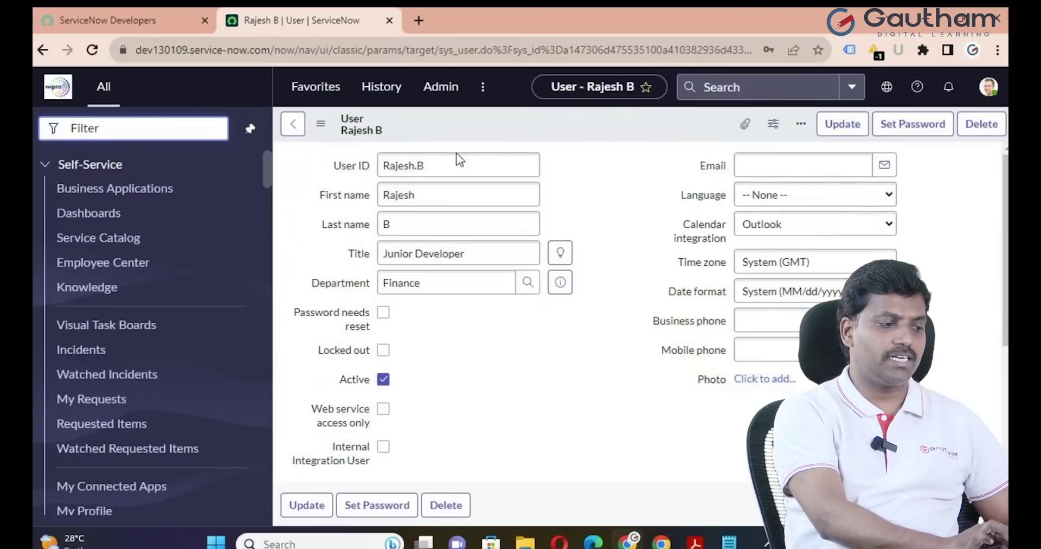
pyautogui.scroll(-3, 623, 262)
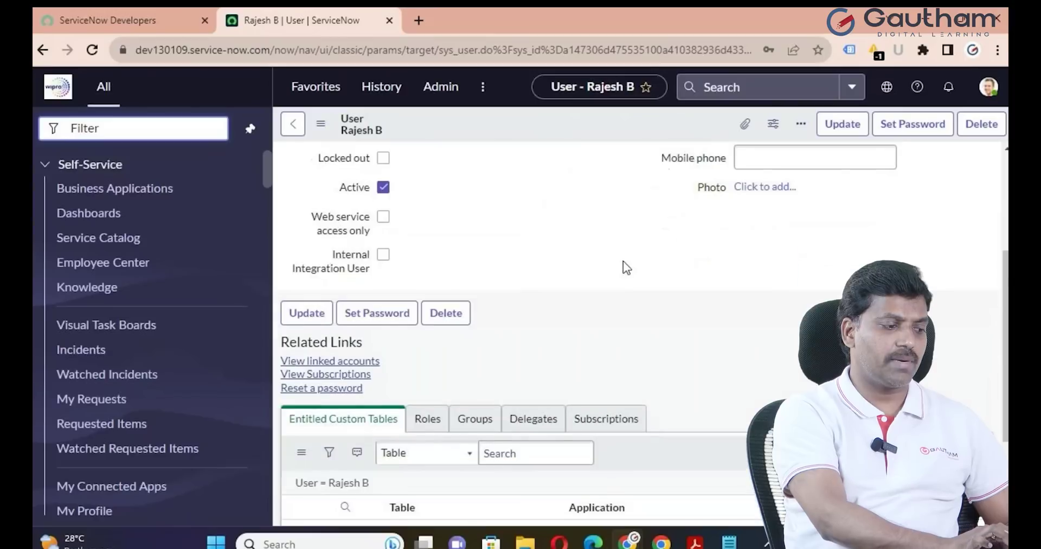
pyautogui.scroll(-1, 624, 262)
pyautogui.click(424, 366)
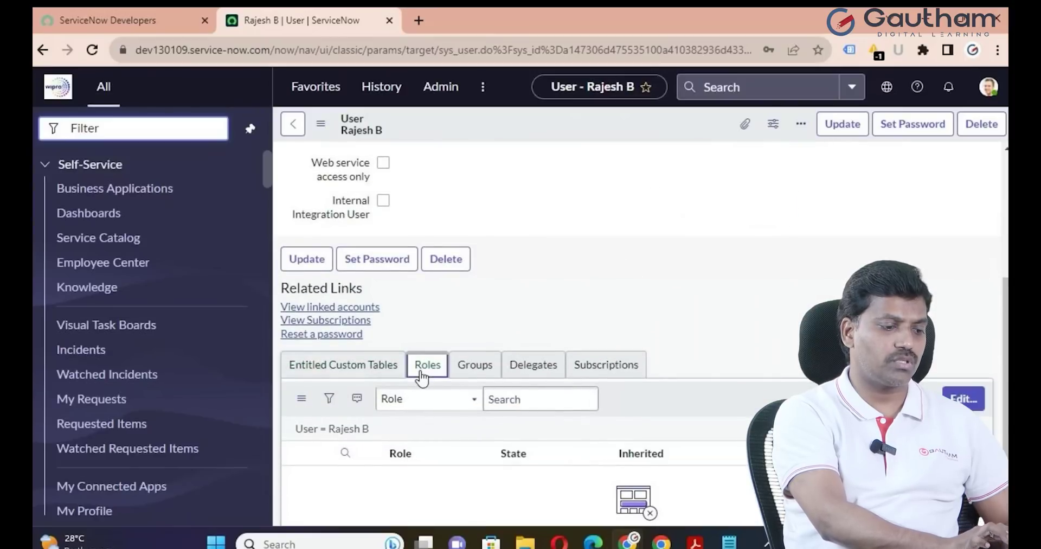
pyautogui.click(964, 399)
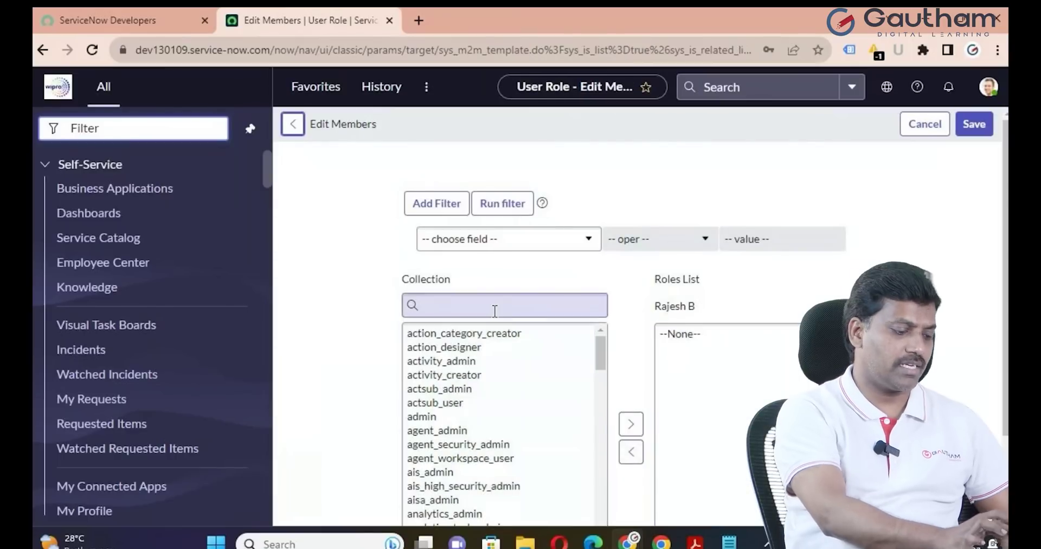
# Filter the available roles for 'itil' and add the itil role to the user
pyautogui.click(492, 304)
pyautogui.write('itil')
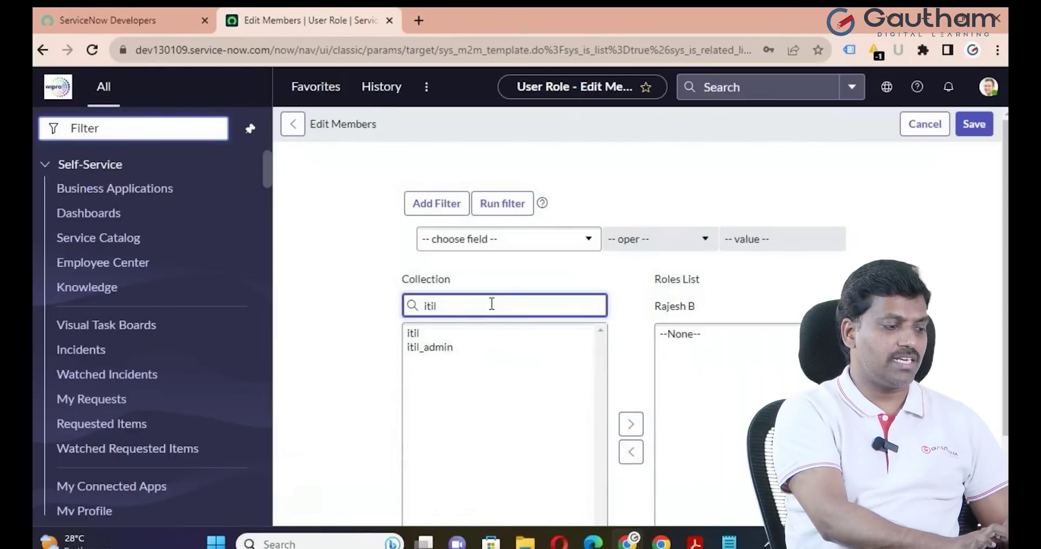
pyautogui.click(423, 333)
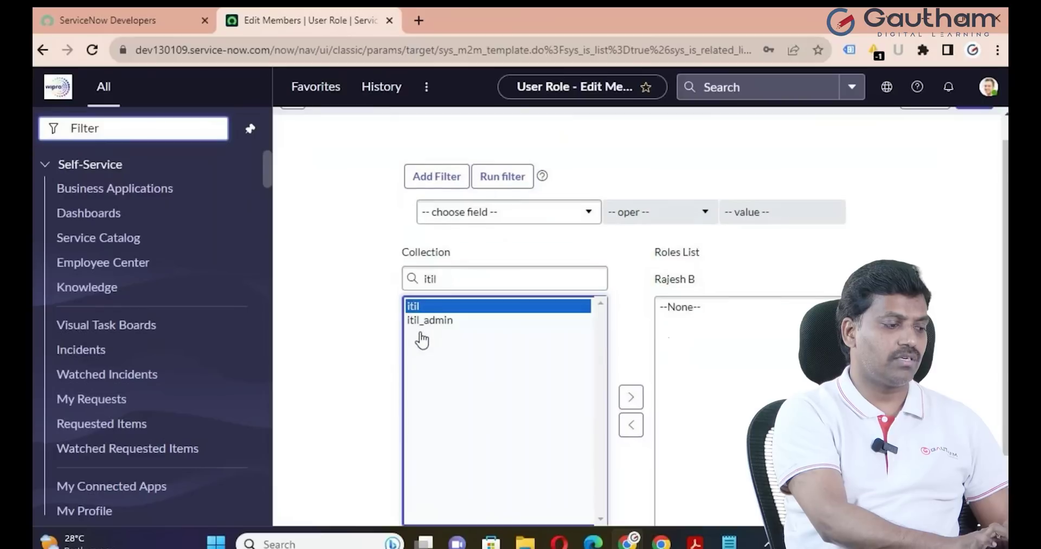
pyautogui.click(632, 397)
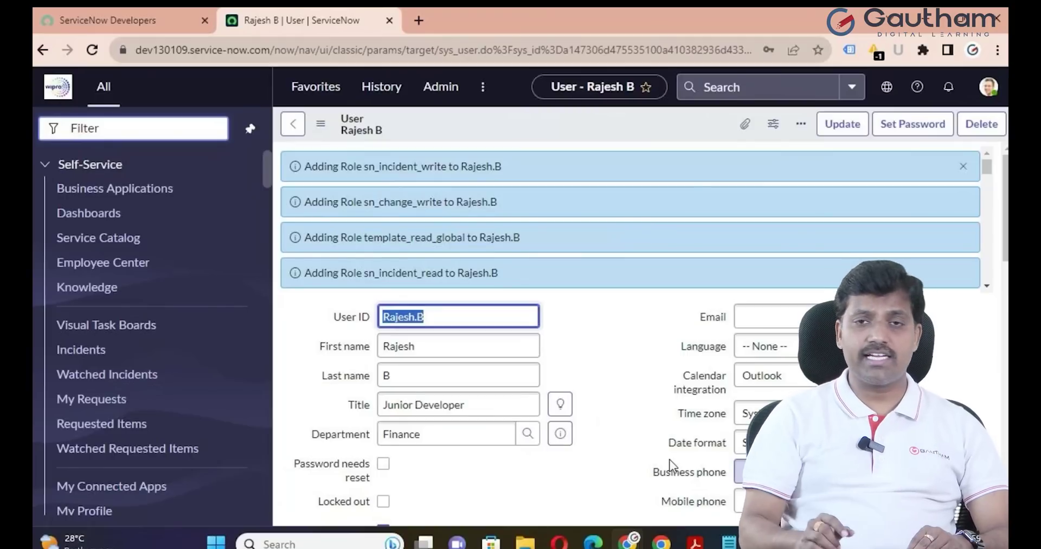
# Check that the Roles tab shows 35 roles, then save the user record from the header menu
pyautogui.scroll(-5, 632, 404)
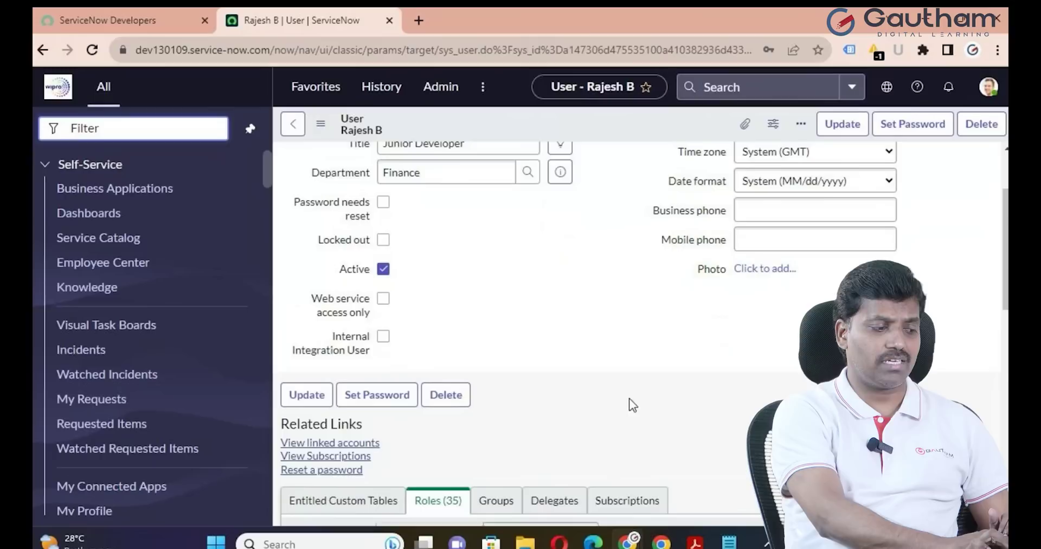
pyautogui.scroll(-5, 629, 405)
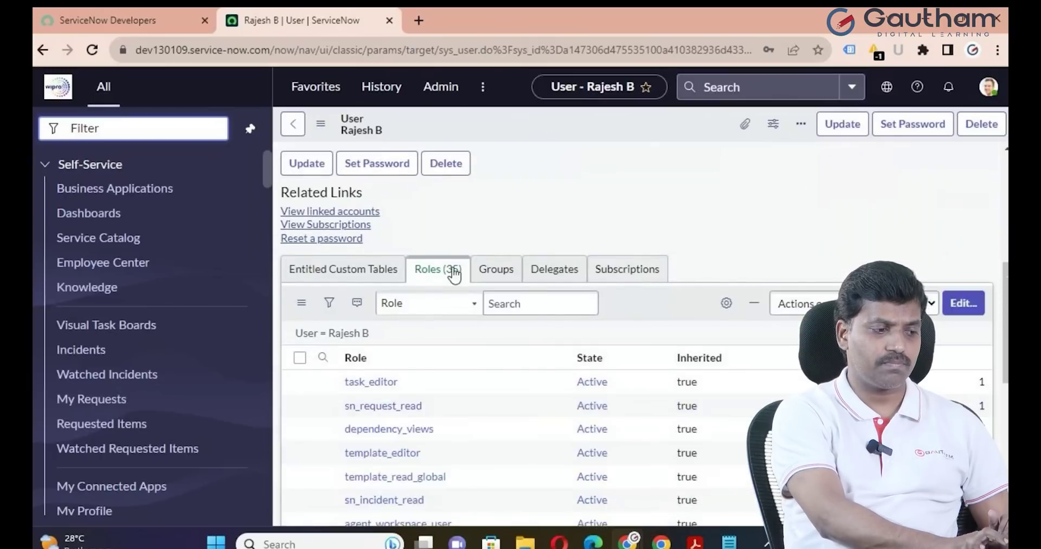
pyautogui.scroll(10, 453, 275)
pyautogui.rightClick(571, 112)
pyautogui.click(597, 120)
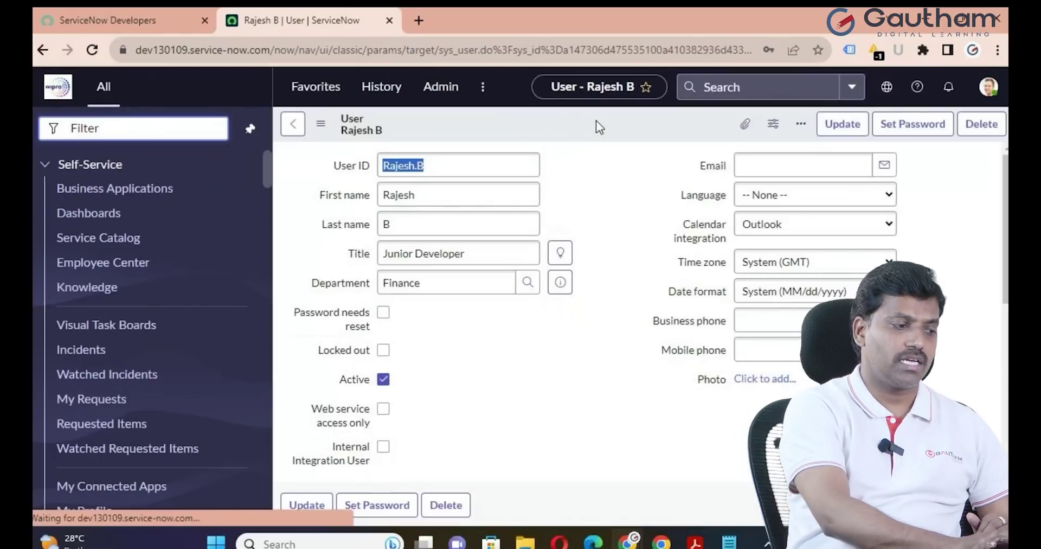
# Generate a random password for the user, copy it, and save it
pyautogui.click(916, 126)
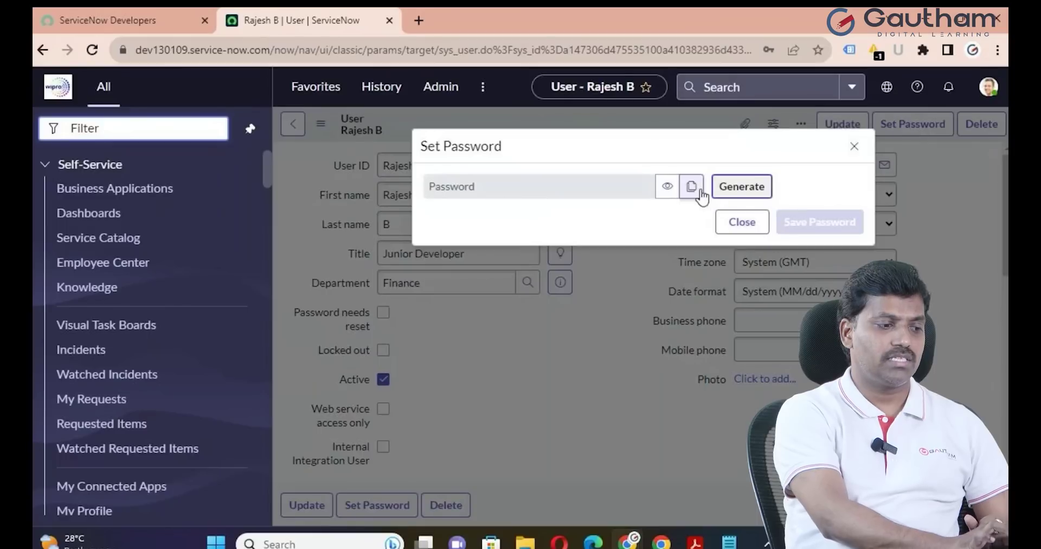
pyautogui.click(739, 186)
pyautogui.click(690, 227)
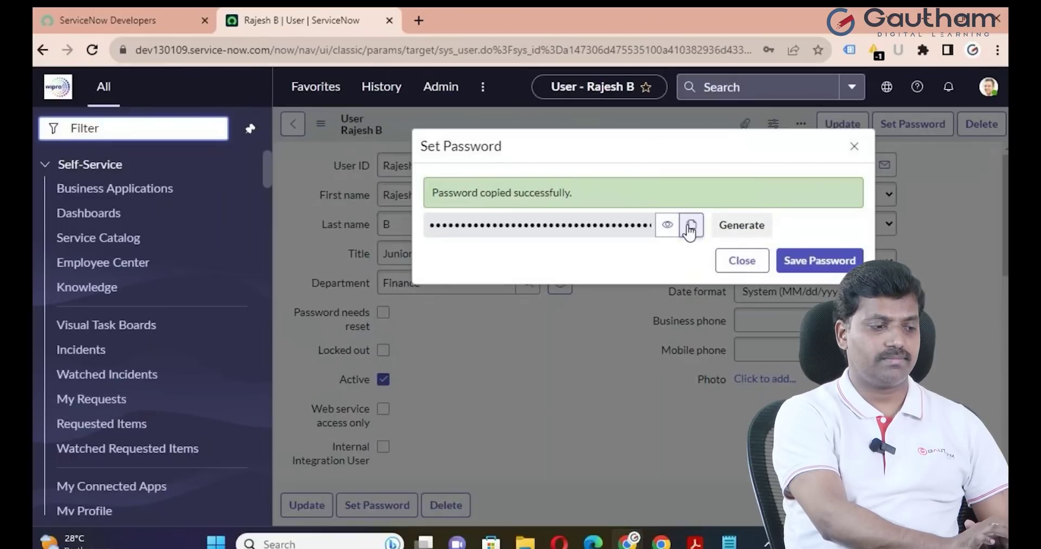
pyautogui.click(818, 261)
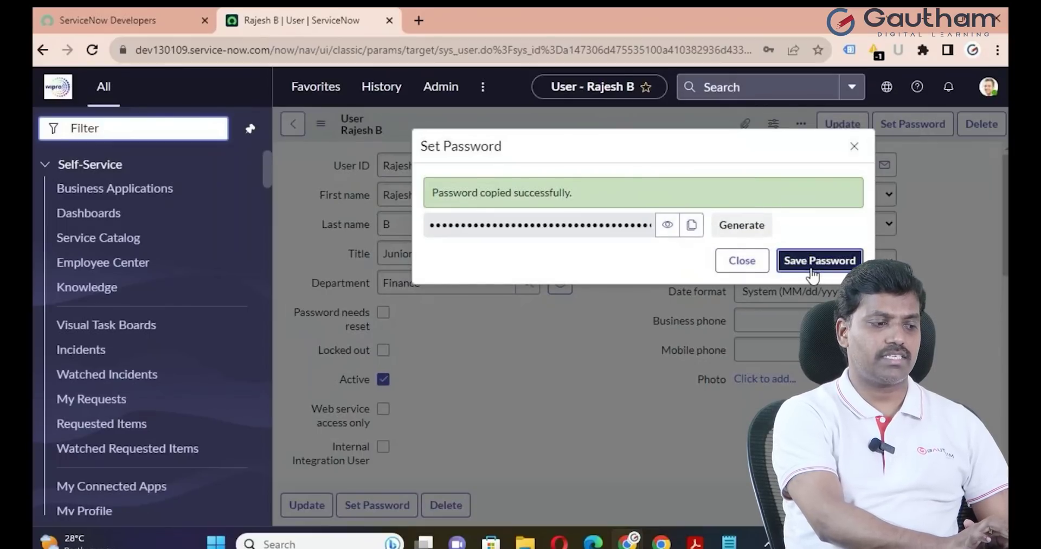
pyautogui.click(742, 262)
pyautogui.click(731, 542)
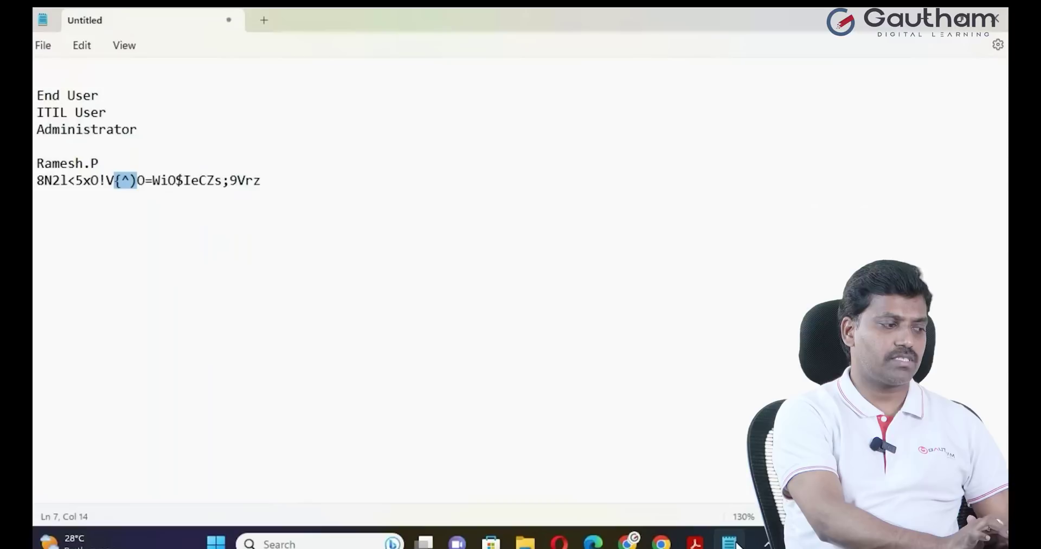
# Add the user ID line and paste the generated password beneath it in Notepad, then return to Chrome
pyautogui.click(276, 184)
pyautogui.press('Return')
pyautogui.press('Return')
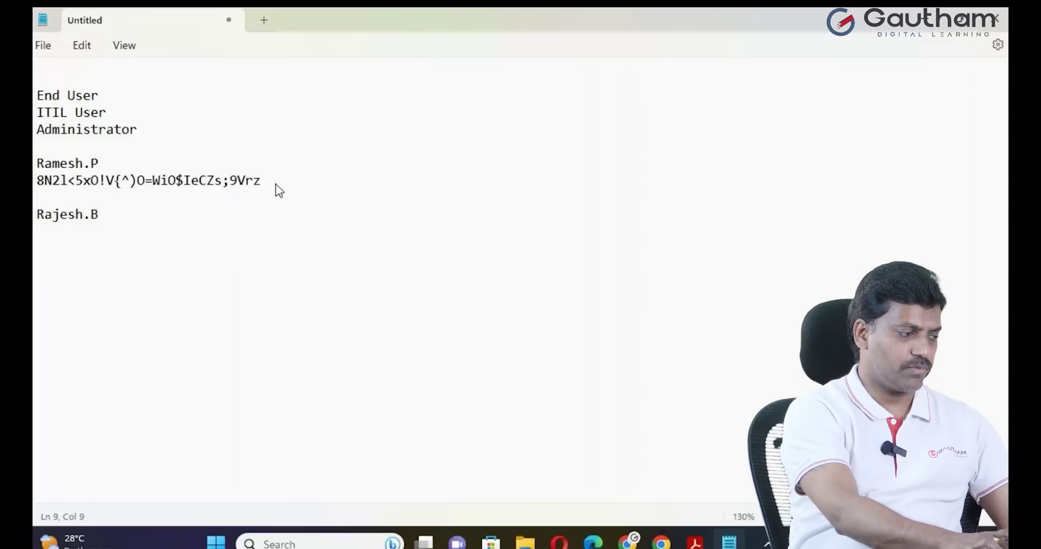
pyautogui.press('Return')
pyautogui.hotkey('ctrl', 'v')
pyautogui.moveTo(661, 542)
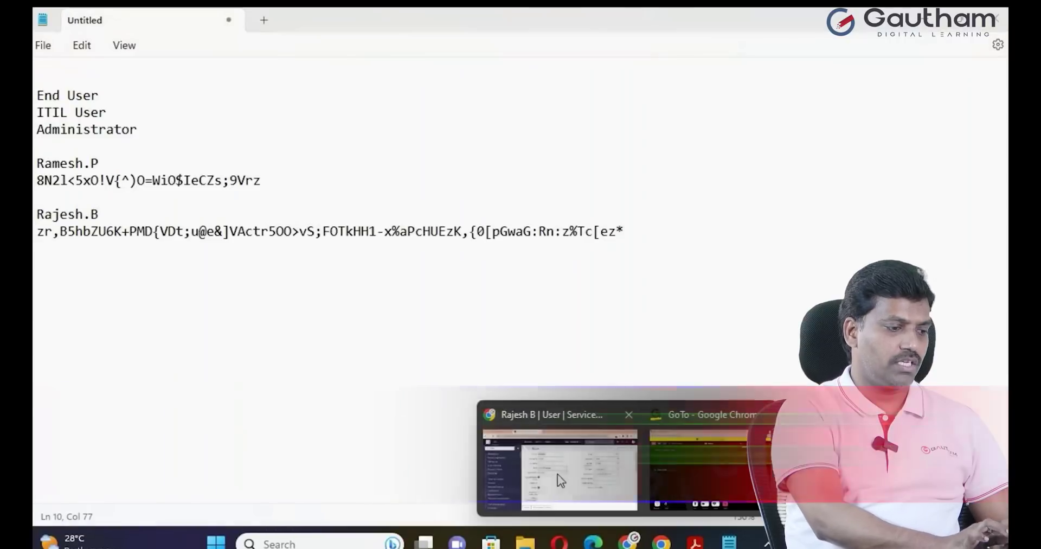
pyautogui.click(557, 474)
# Log out of the admin account and log in as the new ITIL user with the initial password
pyautogui.click(988, 87)
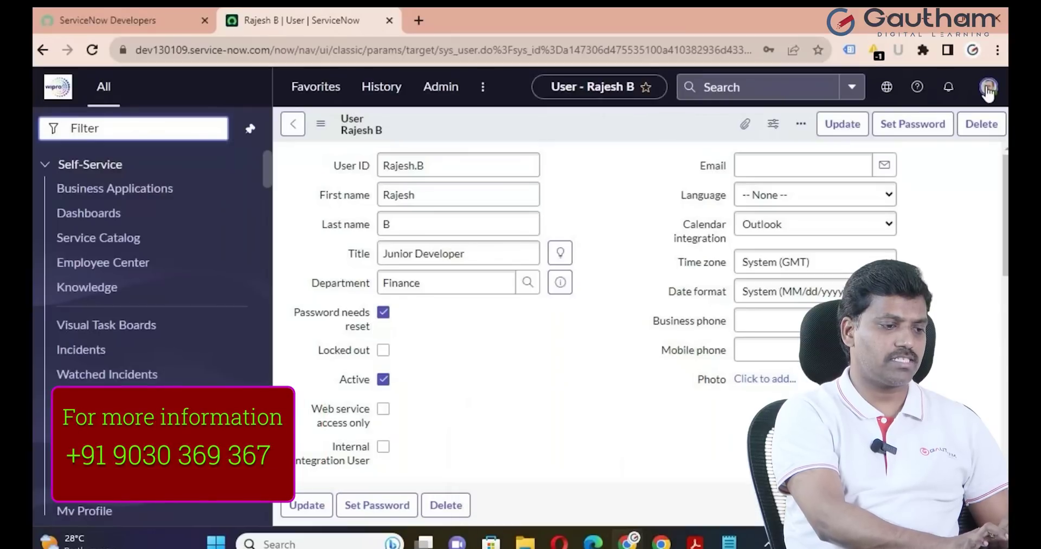
pyautogui.click(871, 253)
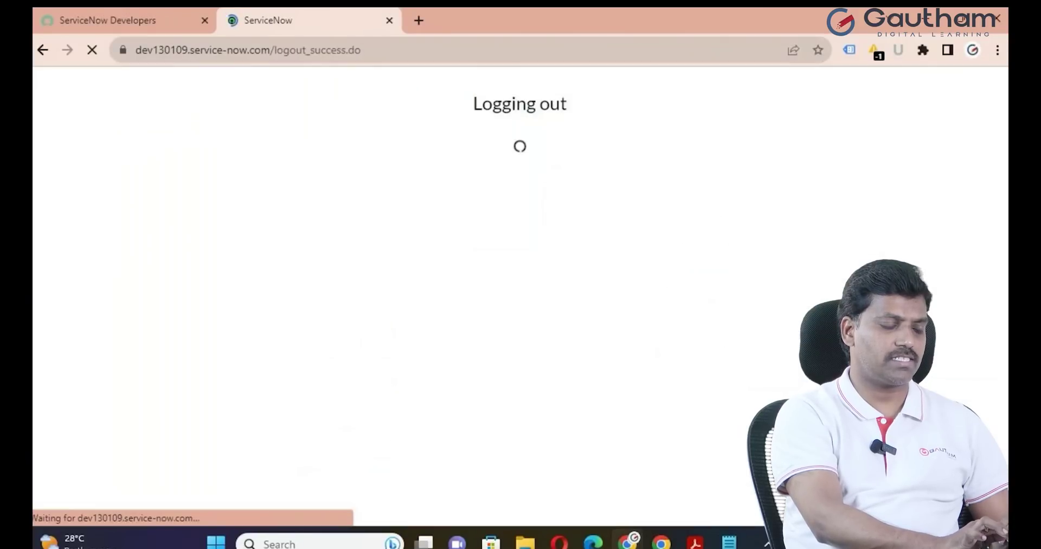
pyautogui.press('BackSpace')
pyautogui.press('BackSpace')
pyautogui.press('BackSpace')
pyautogui.press('BackSpace')
pyautogui.press('BackSpace')
pyautogui.press('BackSpace')
pyautogui.press('BackSpace')
pyautogui.write('Rajesh.B')
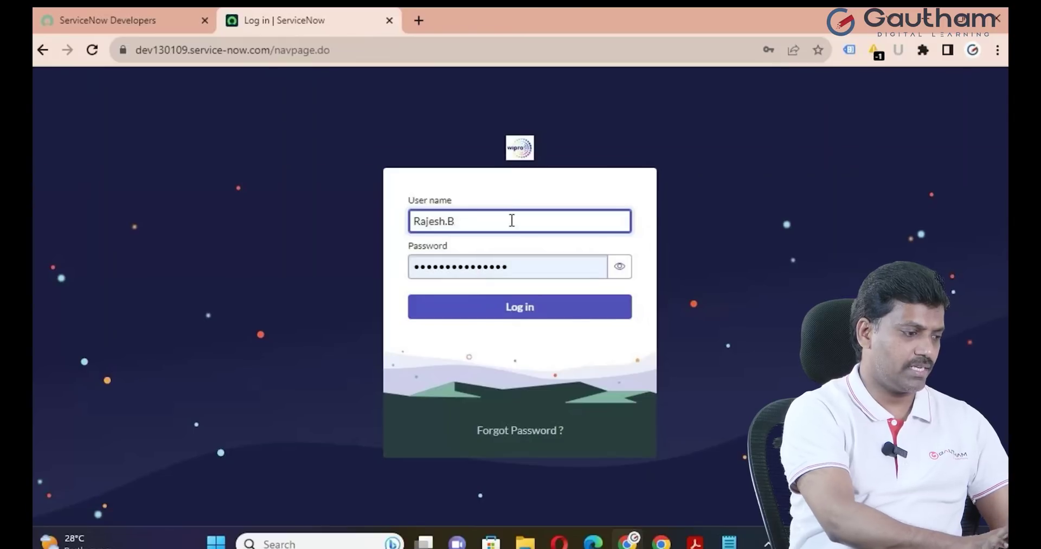
pyautogui.click(524, 267)
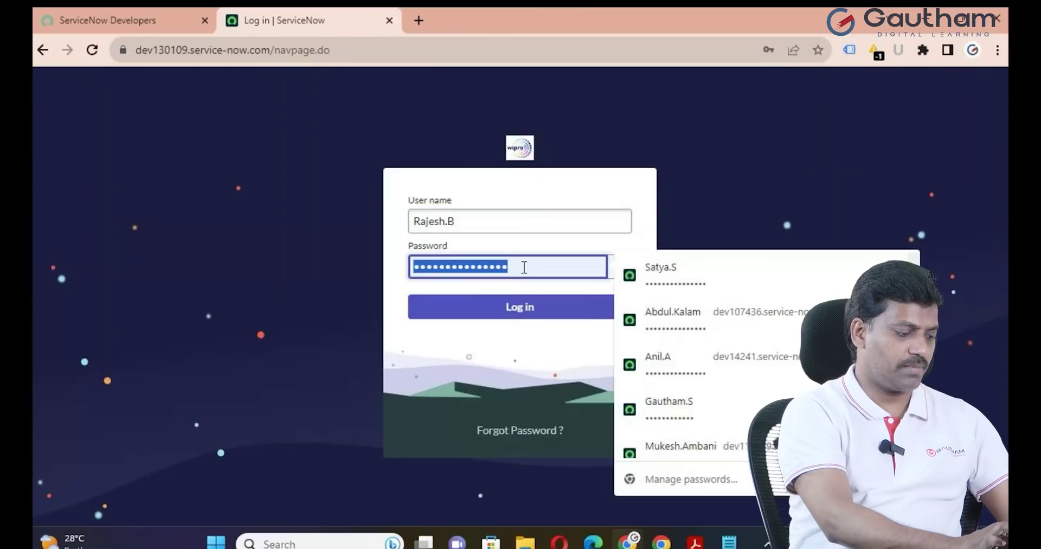
pyautogui.hotkey('ctrl', 'v')
pyautogui.click(542, 310)
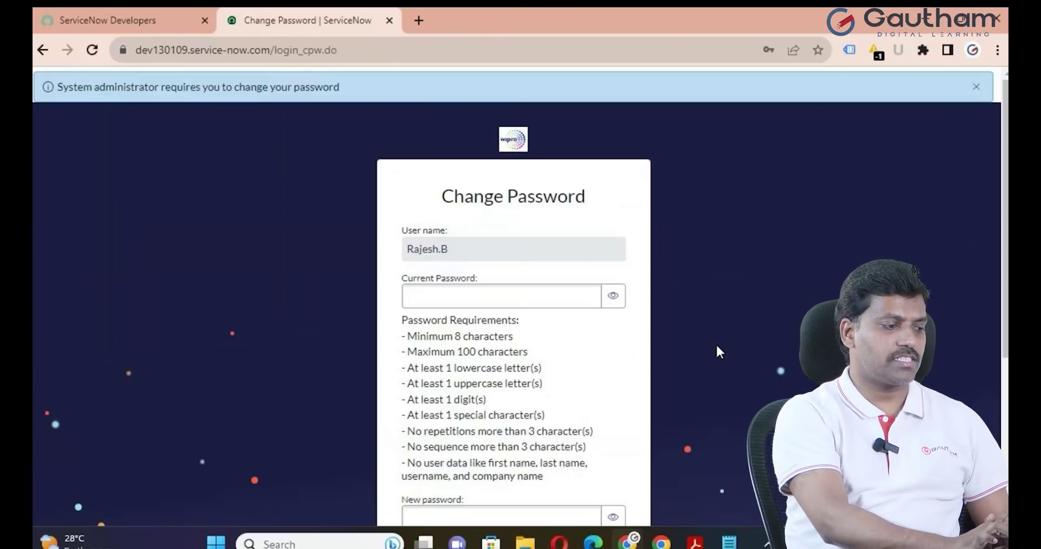
# Enter the temporary password, set and confirm a new one, submit, and dismiss Chrome's save-password prompt
pyautogui.scroll(-1, 668, 414)
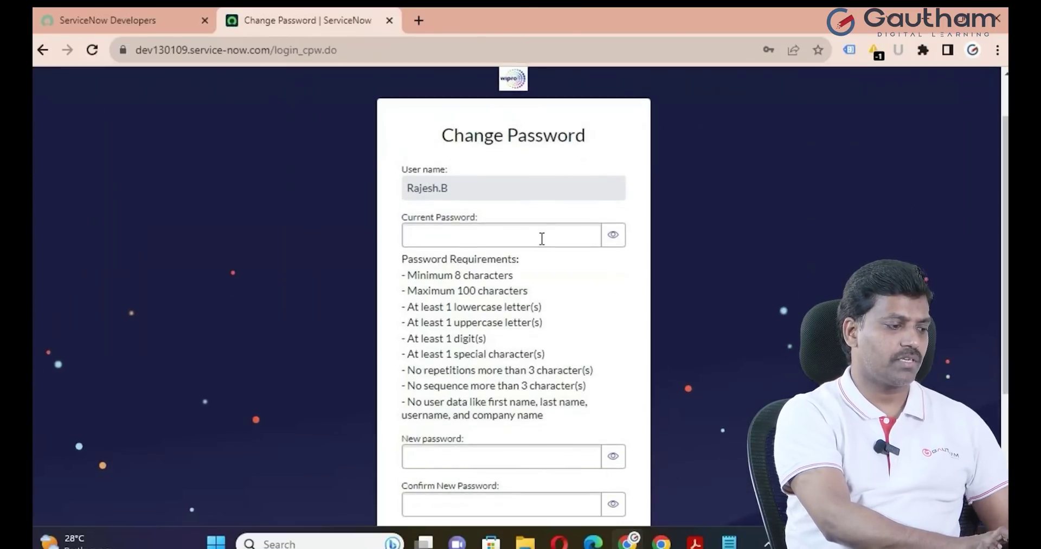
pyautogui.click(516, 239)
pyautogui.hotkey('ctrl', 'v')
pyautogui.scroll(-1, 516, 239)
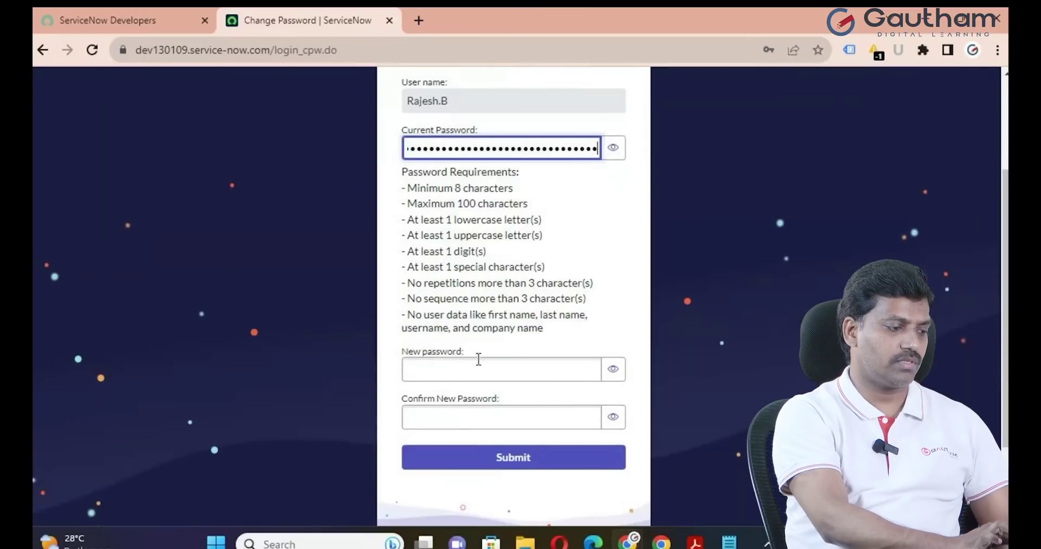
pyautogui.click(473, 361)
pyautogui.write('••')
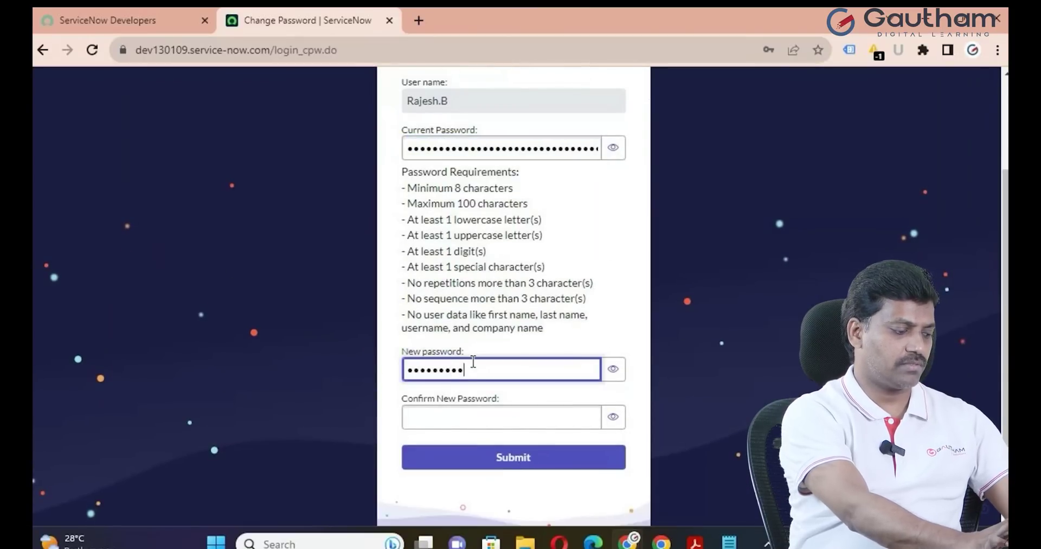
pyautogui.click(466, 412)
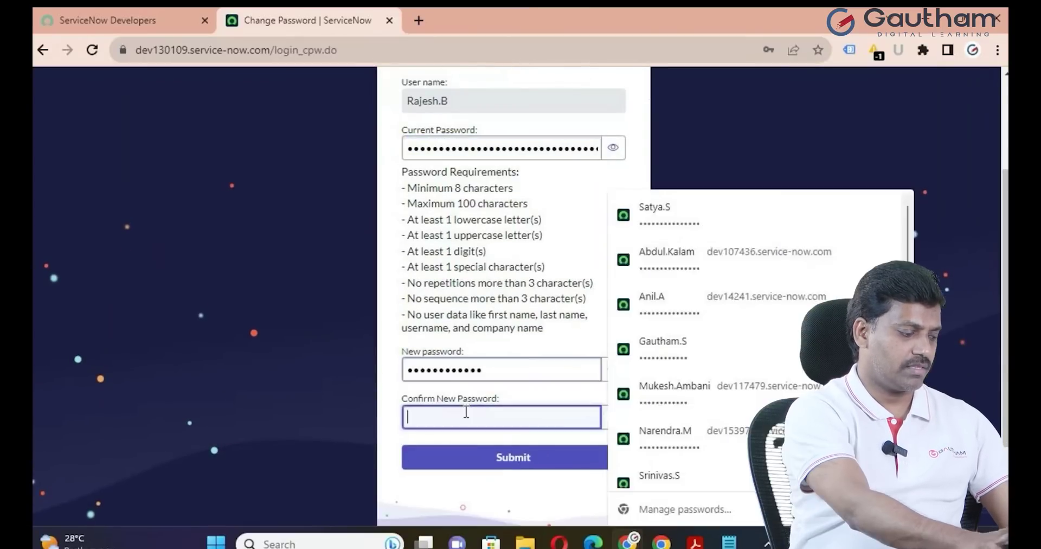
pyautogui.write('••')
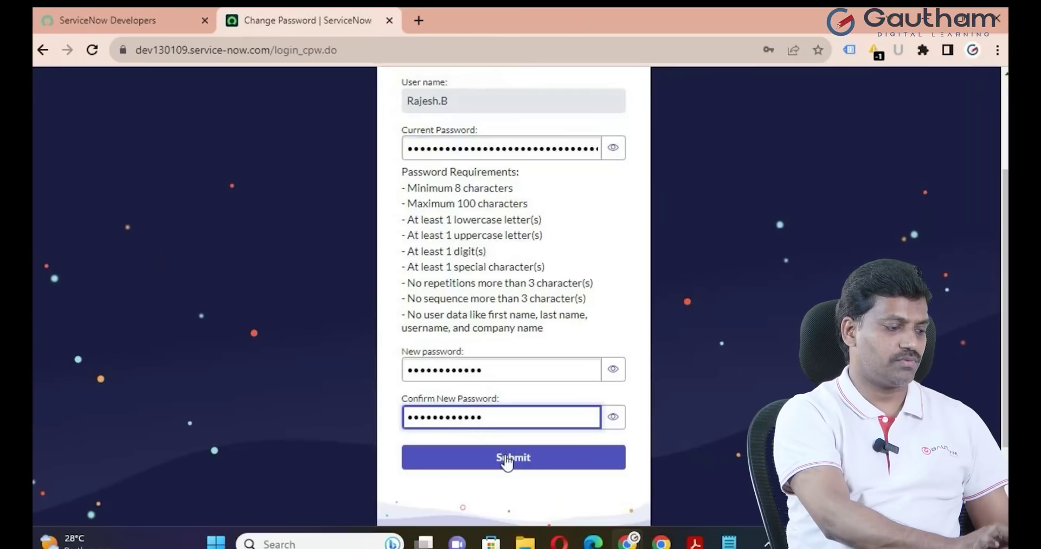
pyautogui.click(507, 463)
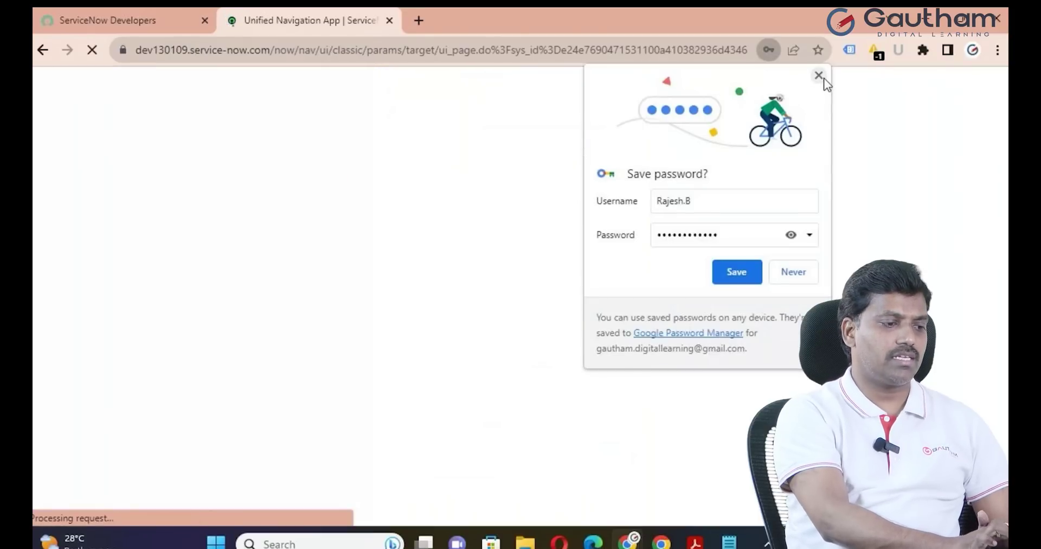
pyautogui.click(822, 77)
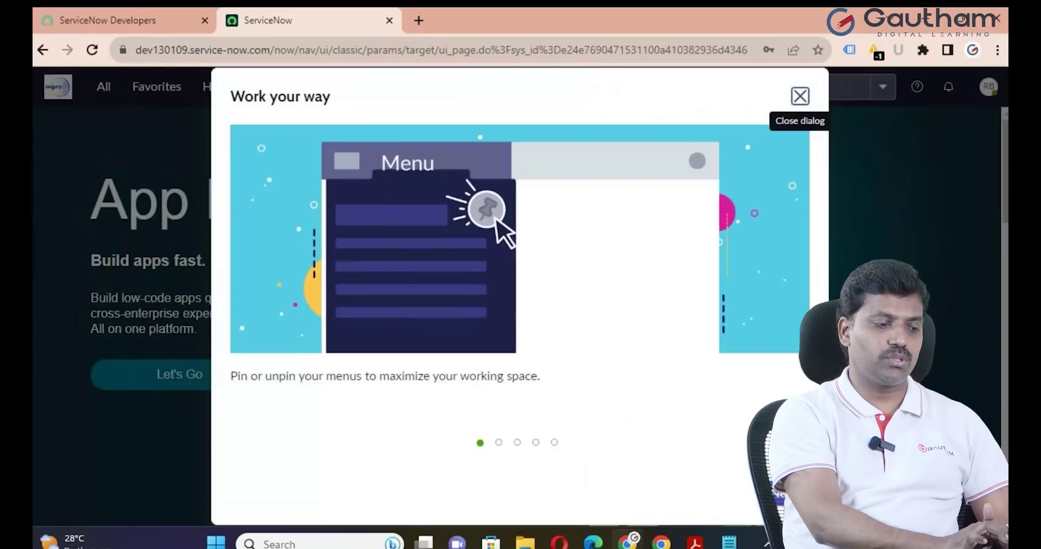
# Close the Work your way tour and show the ITIL menus (Incident, Problem, Change) with Self-Service collapsed
pyautogui.click(800, 96)
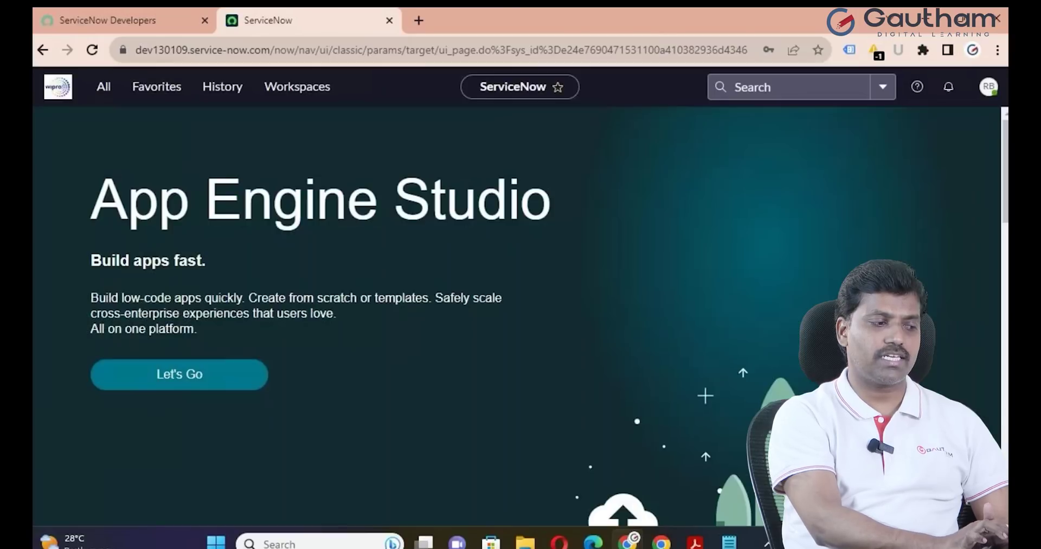
pyautogui.click(103, 87)
pyautogui.click(248, 133)
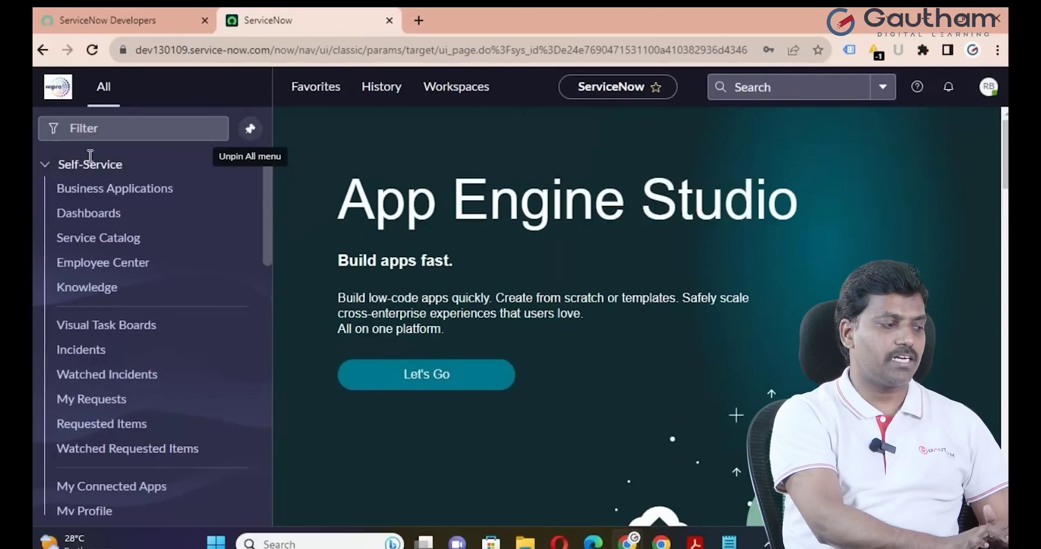
pyautogui.click(45, 164)
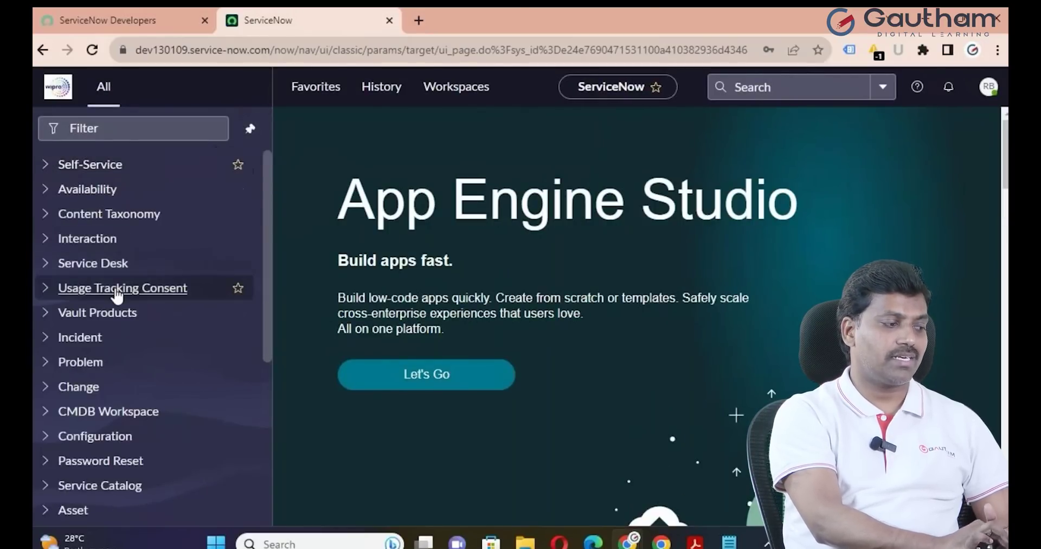
pyautogui.scroll(-3, 117, 296)
pyautogui.scroll(-2, 116, 295)
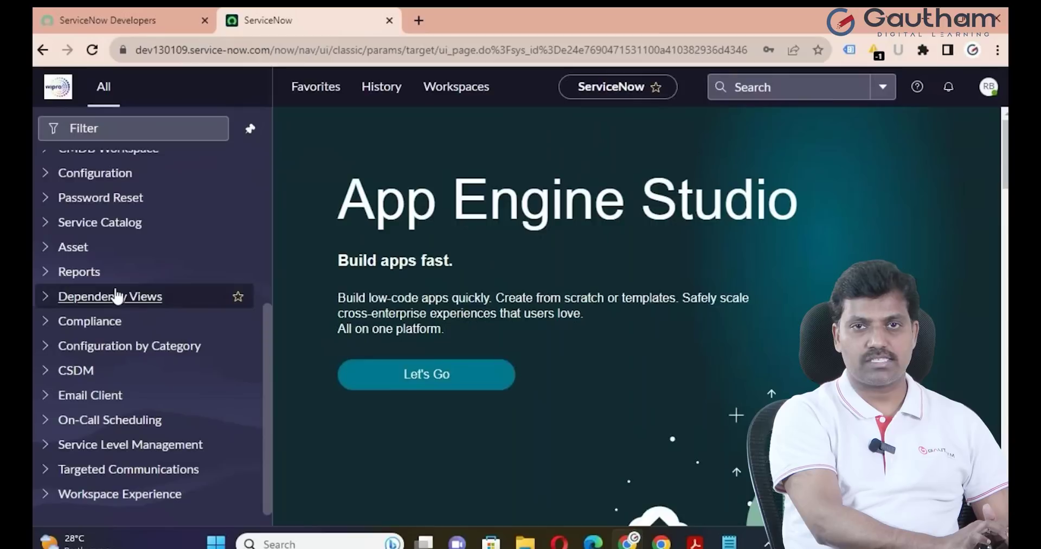
pyautogui.scroll(4, 116, 295)
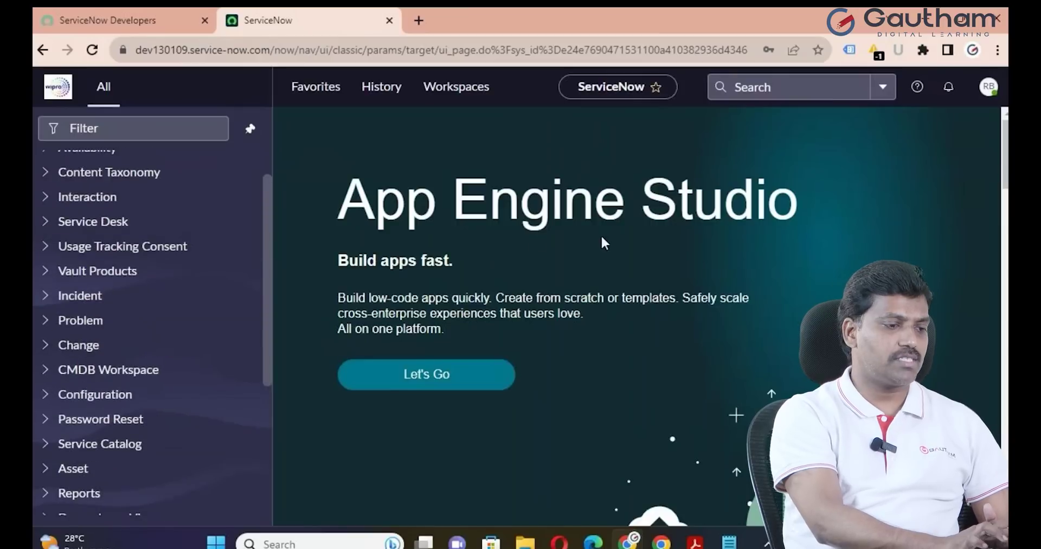
# Log out of the ITIL user and reopen the instance as admin from the developer portal
pyautogui.click(988, 87)
pyautogui.click(825, 279)
pyautogui.click(152, 20)
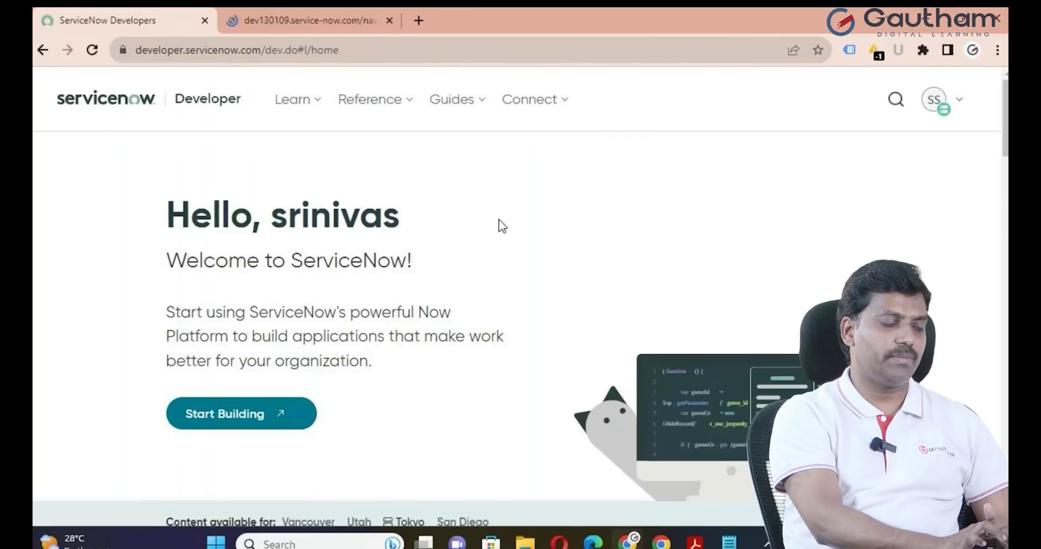
pyautogui.click(240, 415)
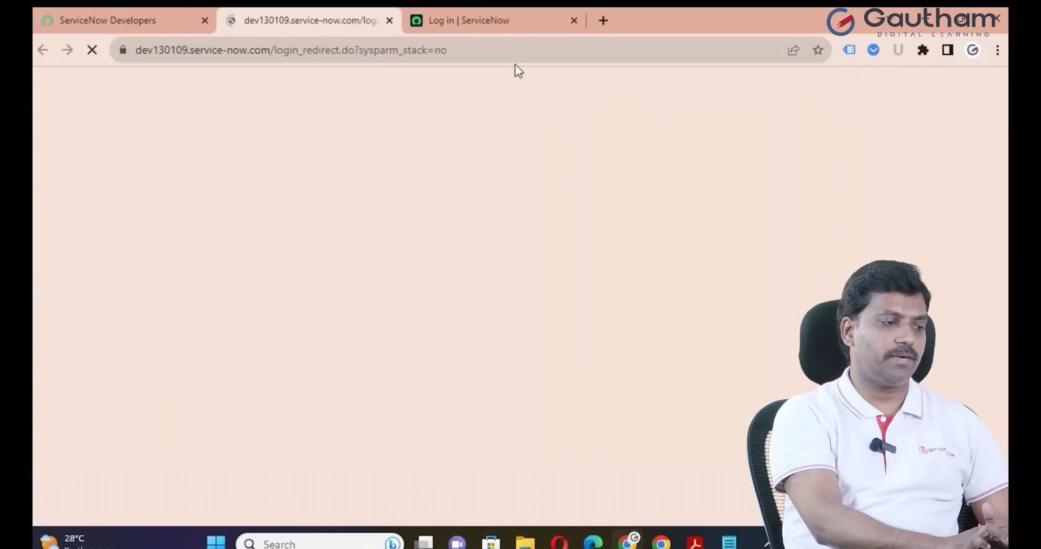
pyautogui.click(572, 11)
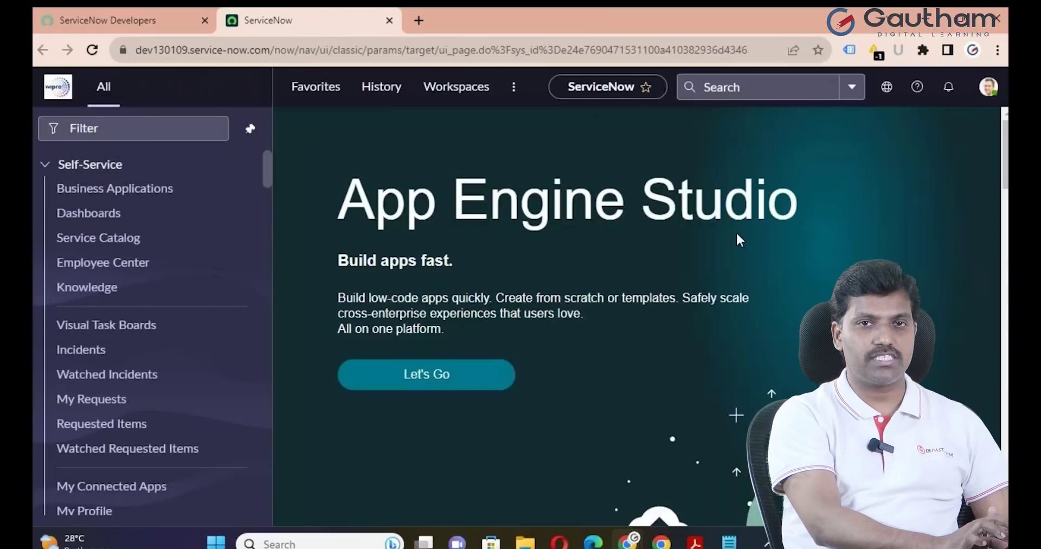
# Filter the navigator for 'user ad', open the Users list and start a new user
pyautogui.click(146, 133)
pyautogui.write('user ad')
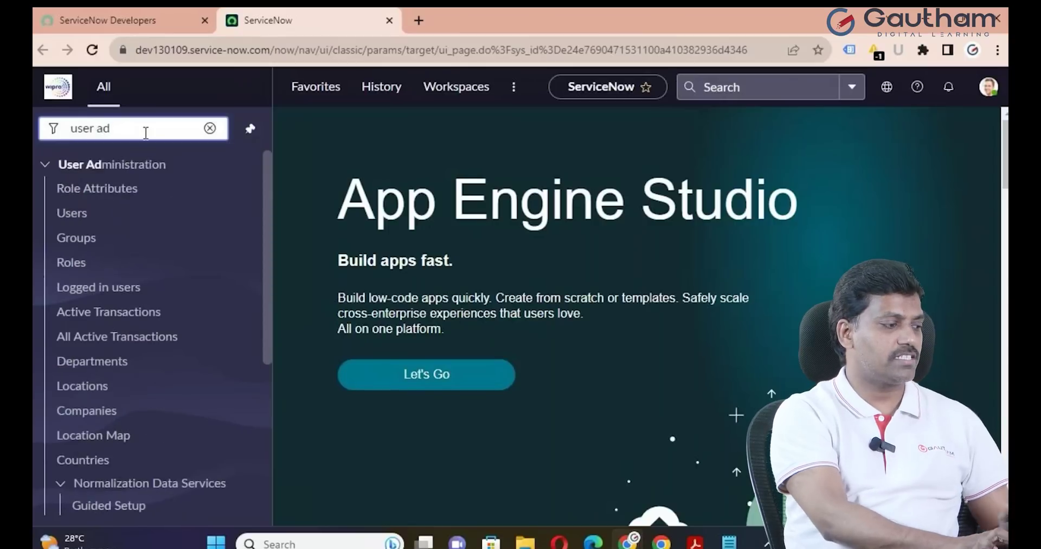
pyautogui.click(72, 213)
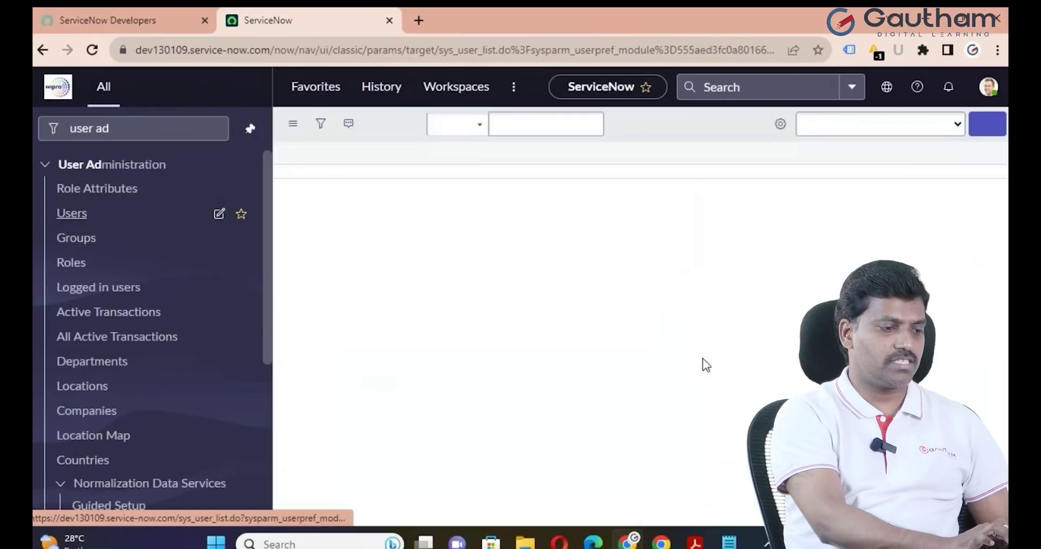
pyautogui.click(987, 124)
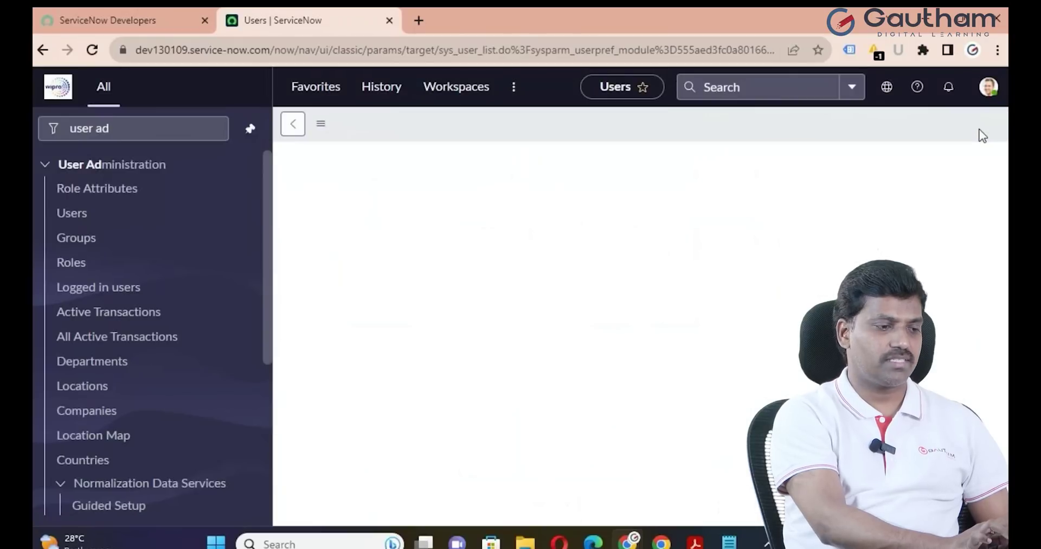
# Fill in the new user's User ID, first name and last name
pyautogui.click(479, 200)
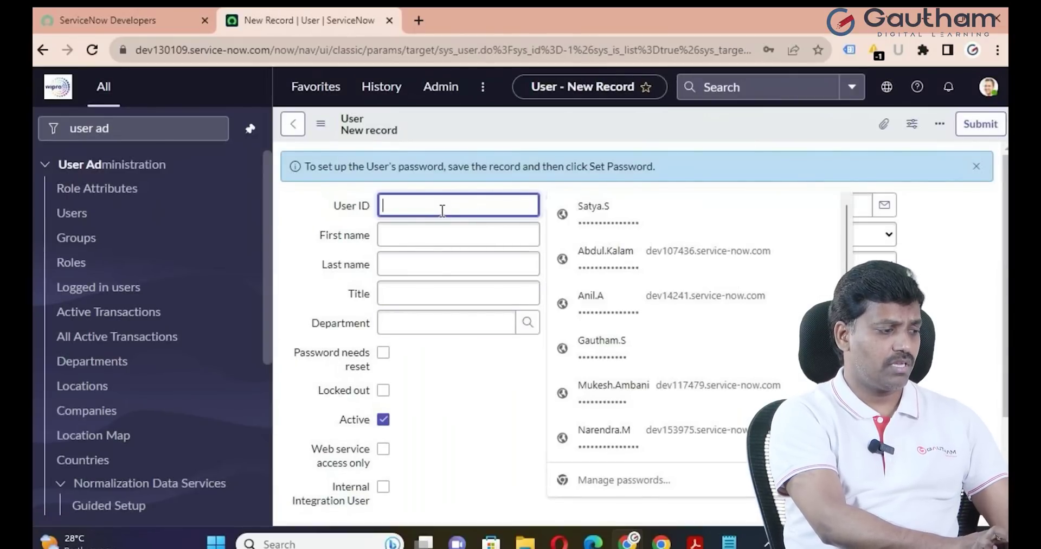
pyautogui.write('Raghura')
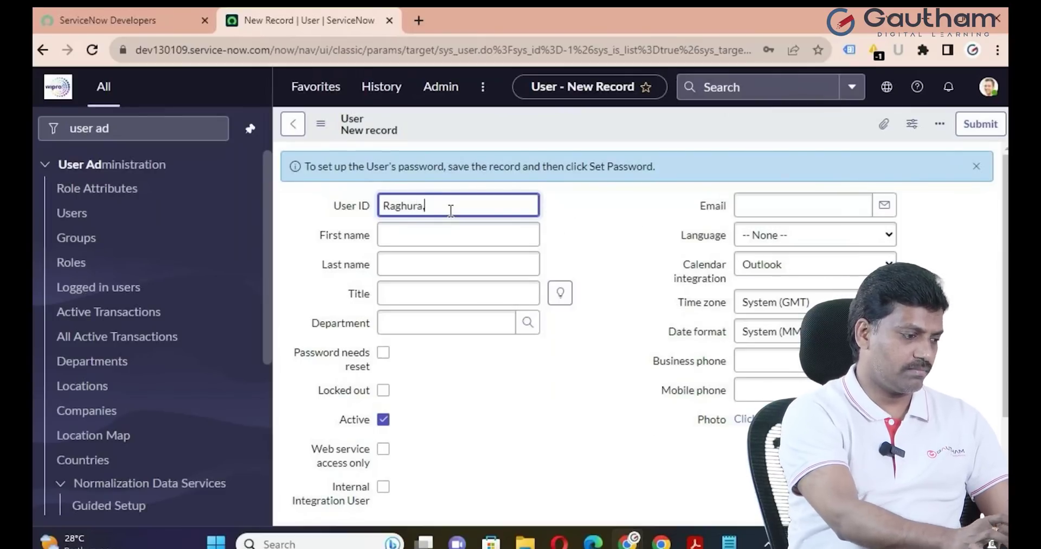
pyautogui.write('m.N')
pyautogui.click(479, 239)
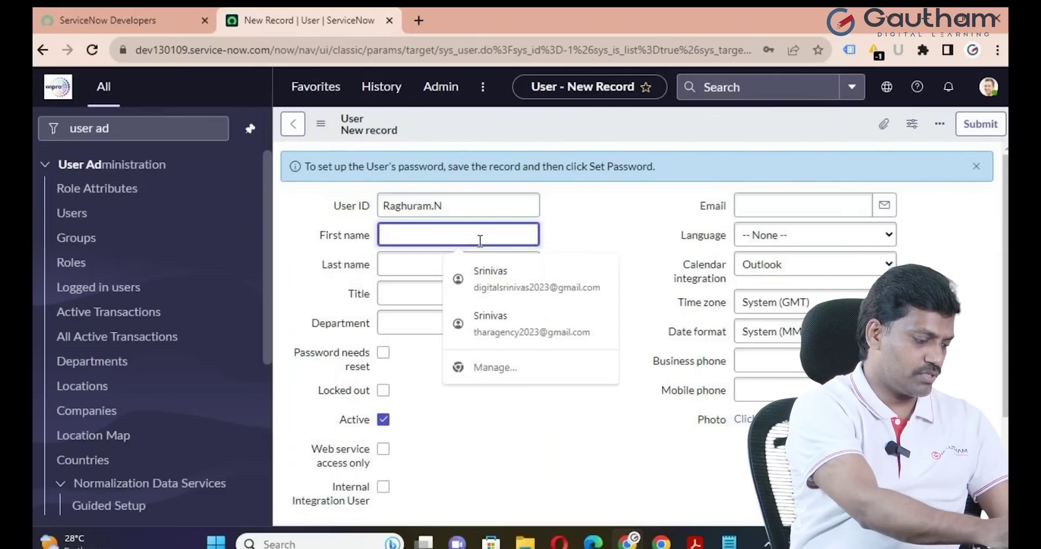
pyautogui.write('Raghuram')
pyautogui.click(449, 258)
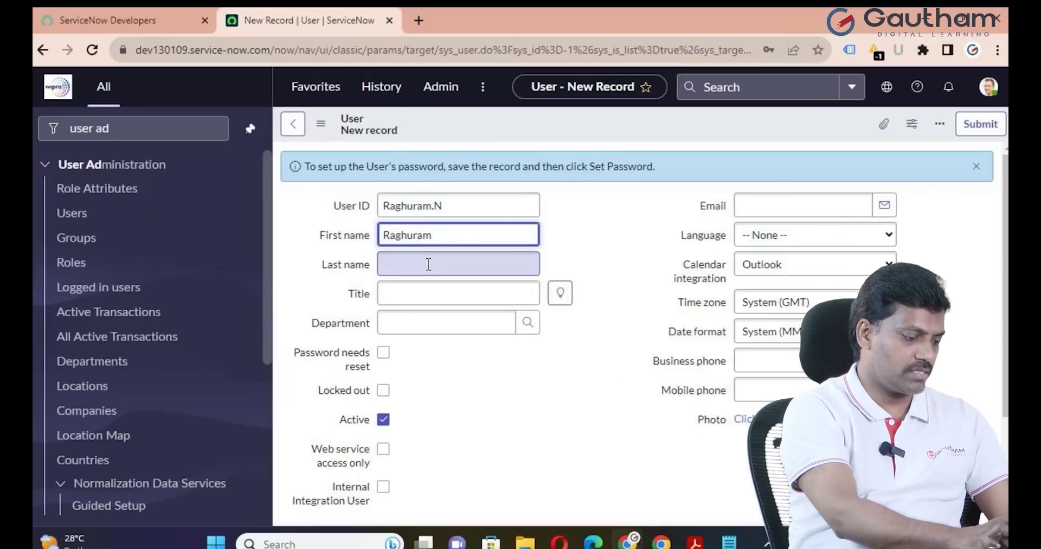
pyautogui.write('N')
pyautogui.click(580, 299)
# Set the title to IT Technician and the department to IT, then submit the user
pyautogui.click(561, 293)
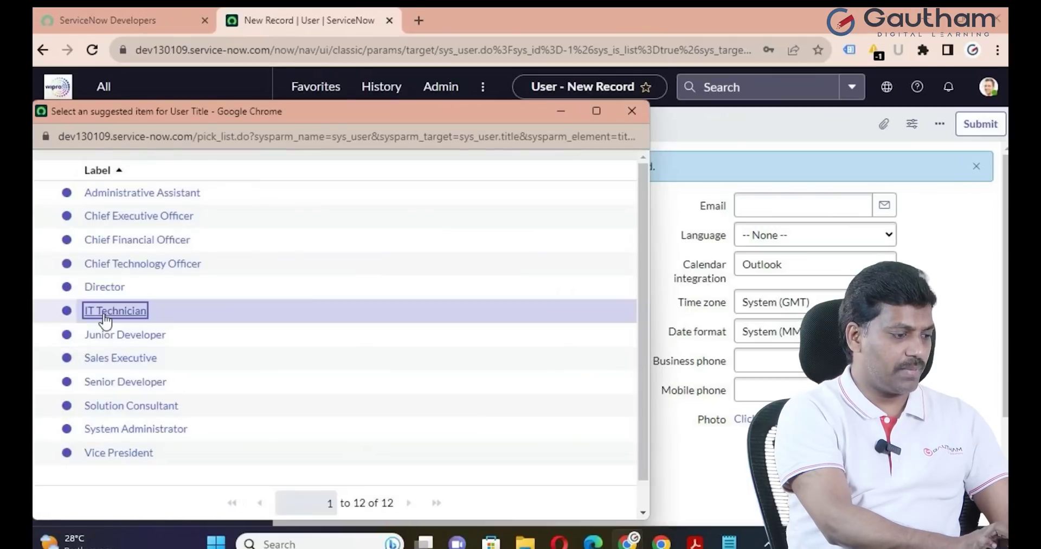
pyautogui.click(109, 312)
pyautogui.click(527, 323)
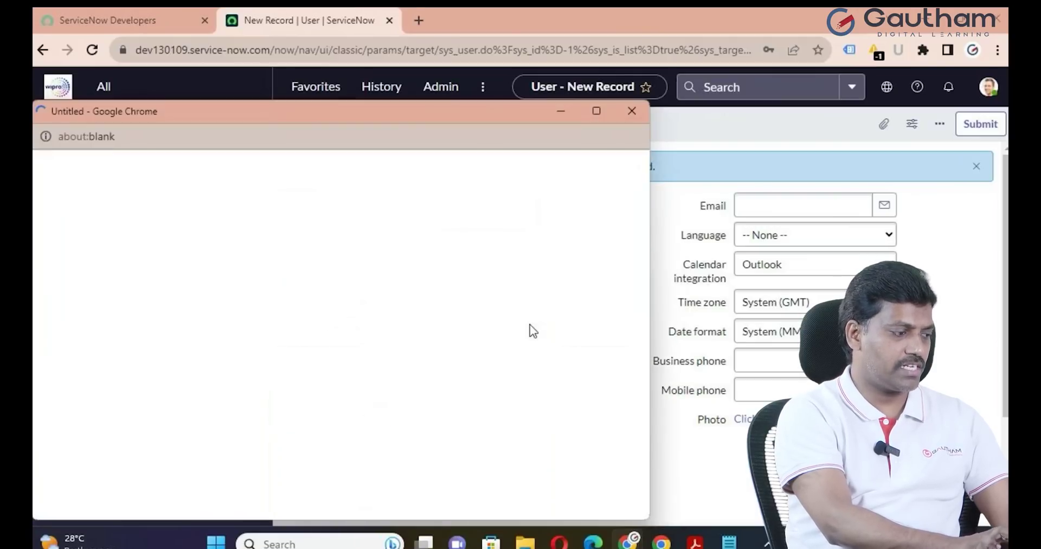
pyautogui.click(89, 371)
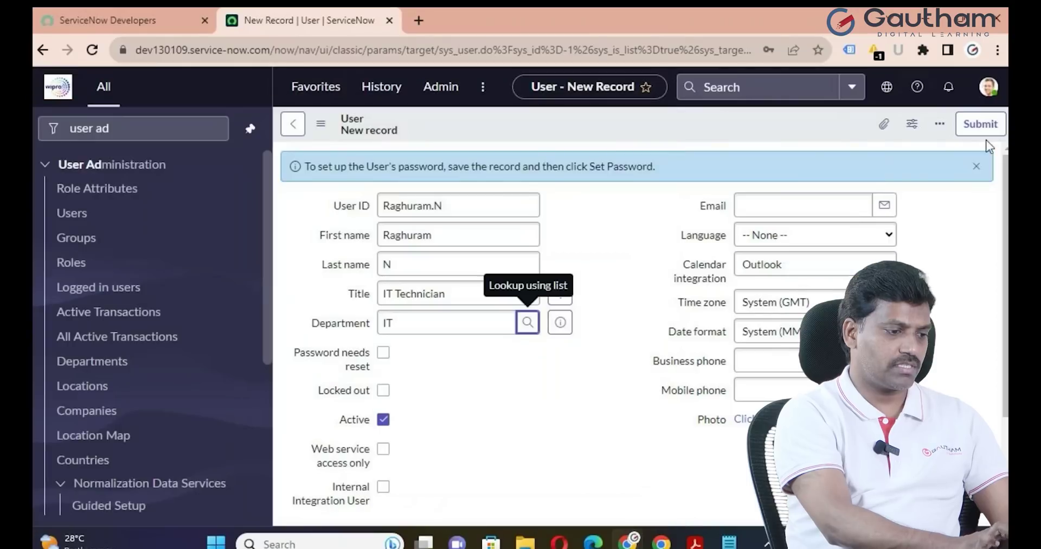
pyautogui.click(980, 124)
# Sort the user list by last updated and open the IT Technician's user record
pyautogui.click(947, 217)
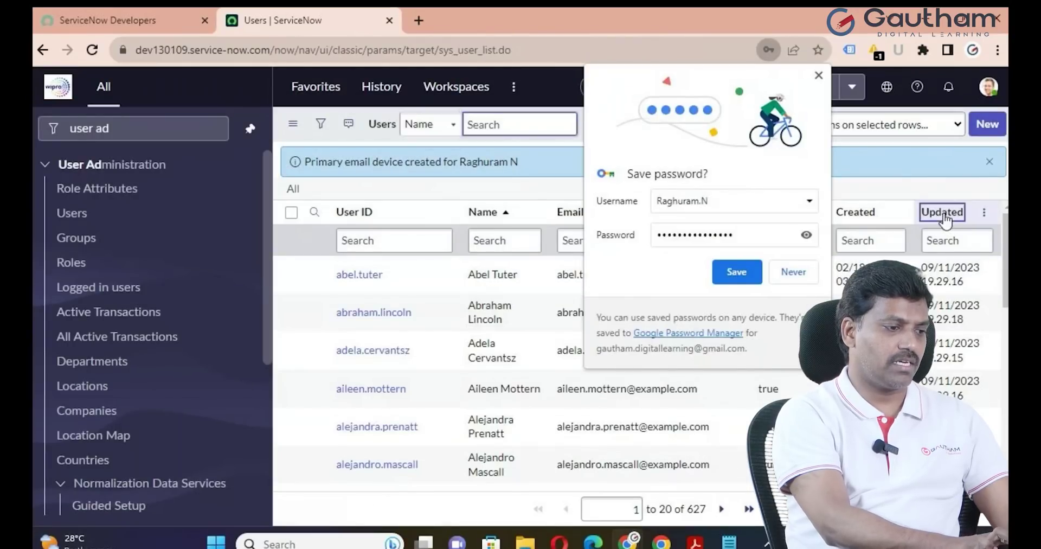
pyautogui.click(823, 74)
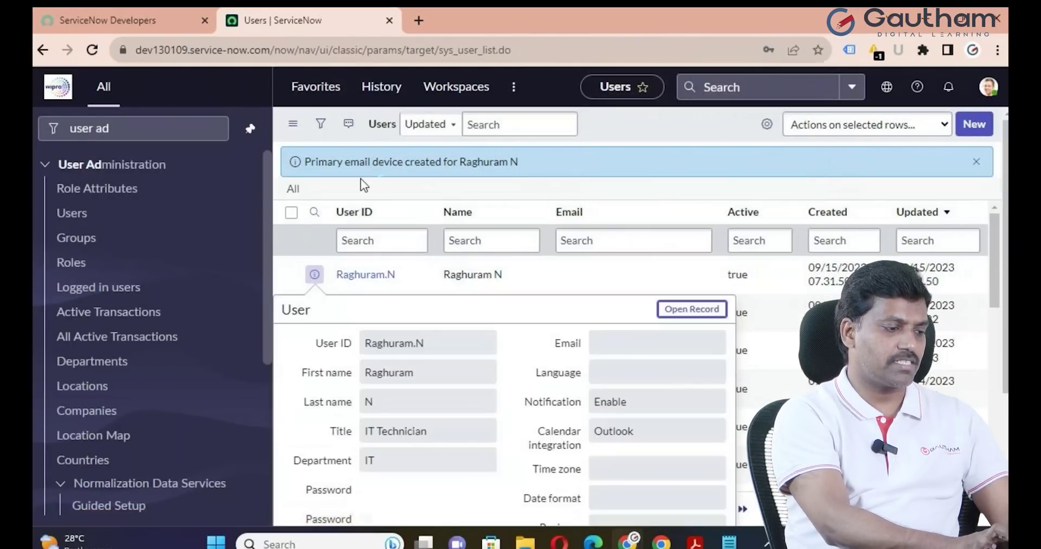
pyautogui.click(692, 309)
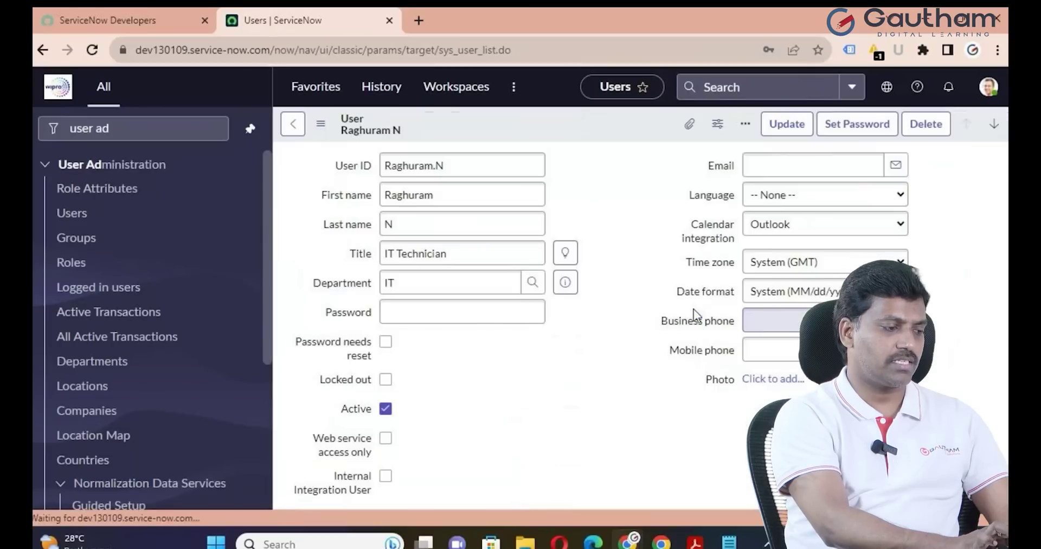
pyautogui.scroll(-6, 658, 282)
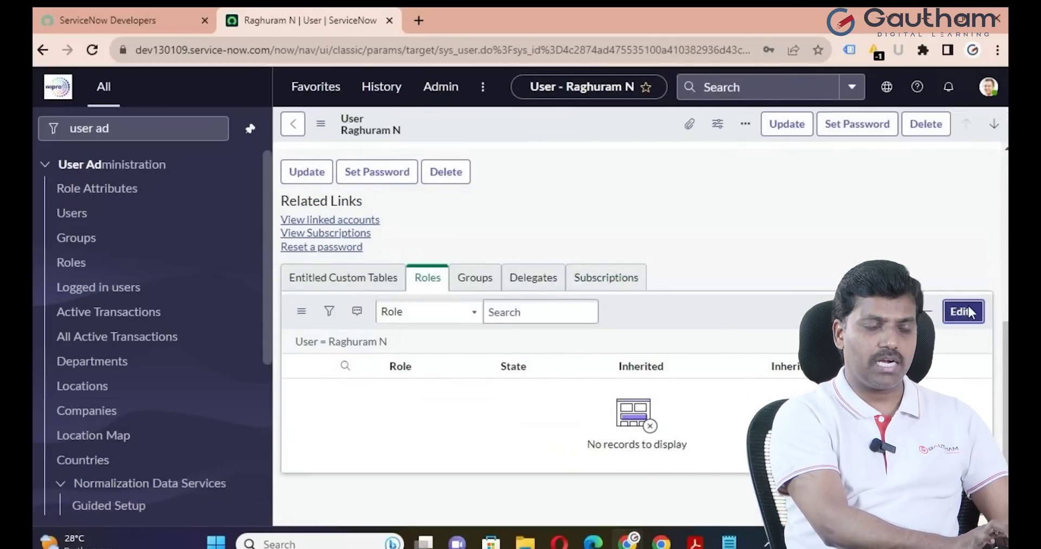
# Add the admin role to the technician's Roles list and save
pyautogui.click(964, 312)
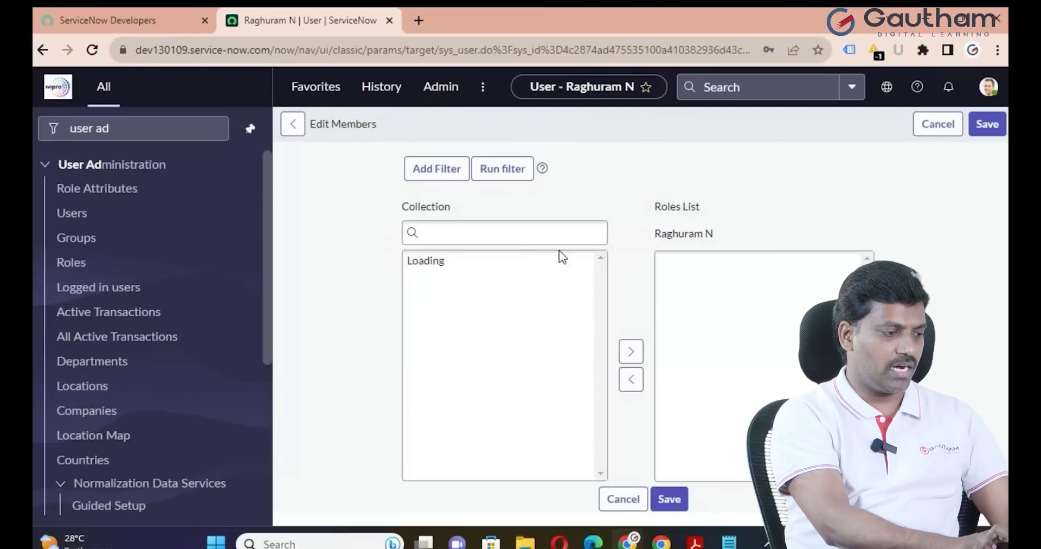
pyautogui.click(460, 305)
pyautogui.write('a')
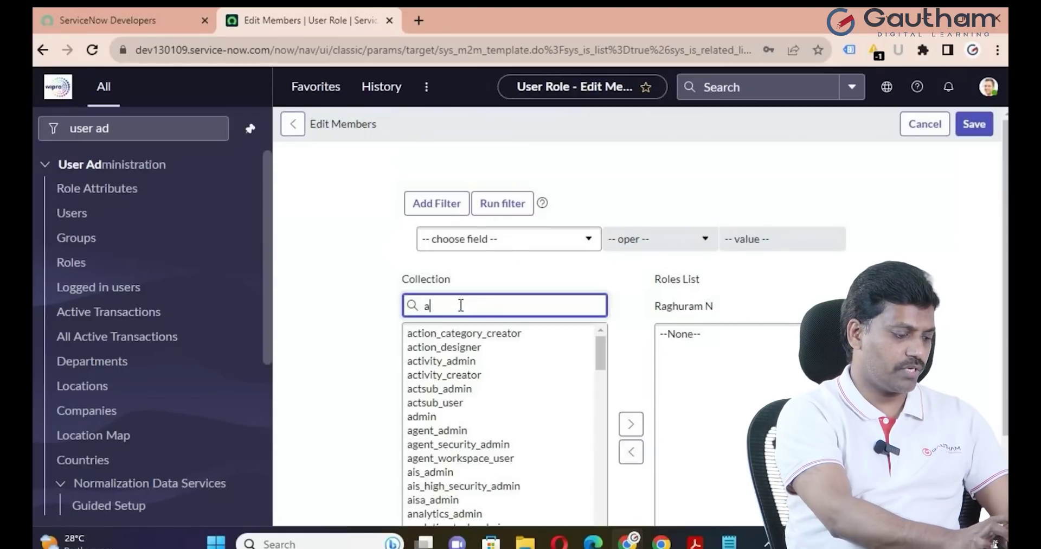
pyautogui.write('dmin')
pyautogui.click(433, 334)
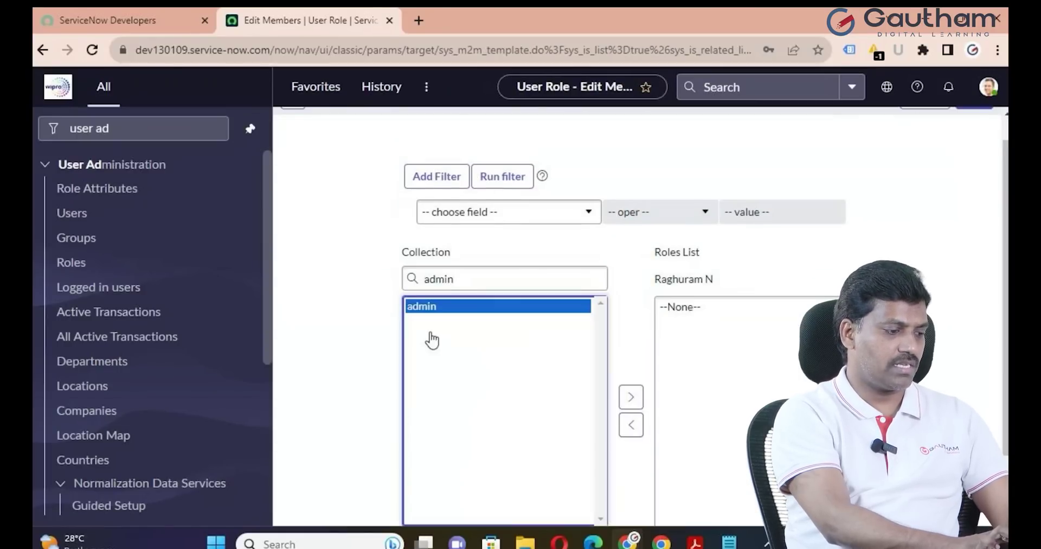
pyautogui.click(629, 395)
pyautogui.scroll(-2, 629, 401)
pyautogui.click(670, 457)
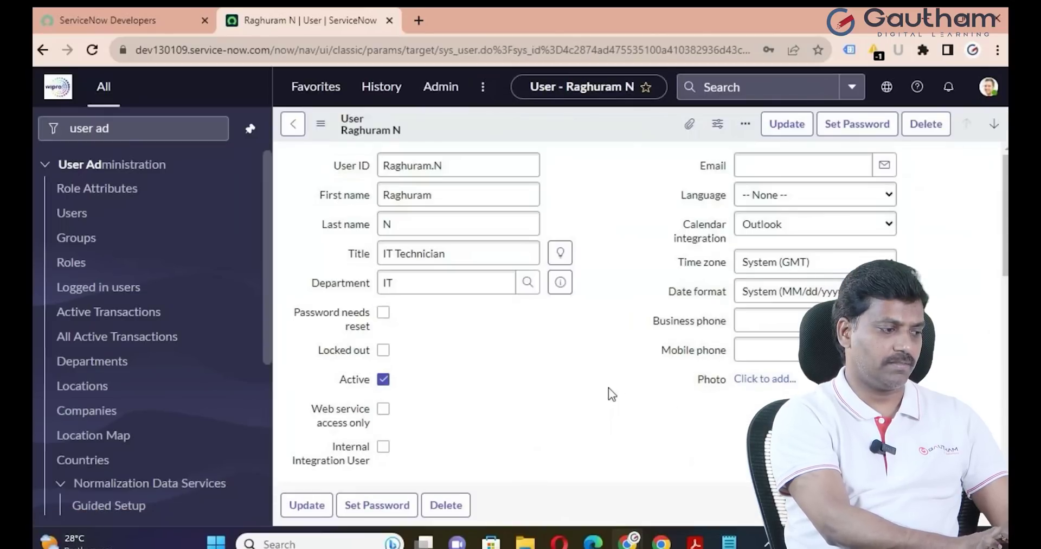
# Generate, copy and save a new password for the technician, then update the user record
pyautogui.click(852, 130)
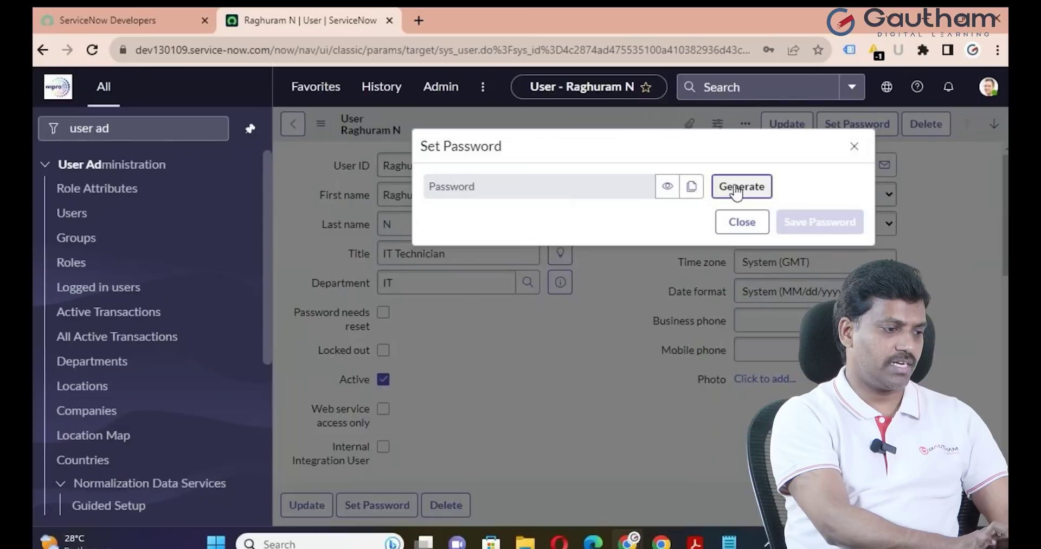
pyautogui.click(741, 185)
pyautogui.click(692, 224)
pyautogui.click(795, 262)
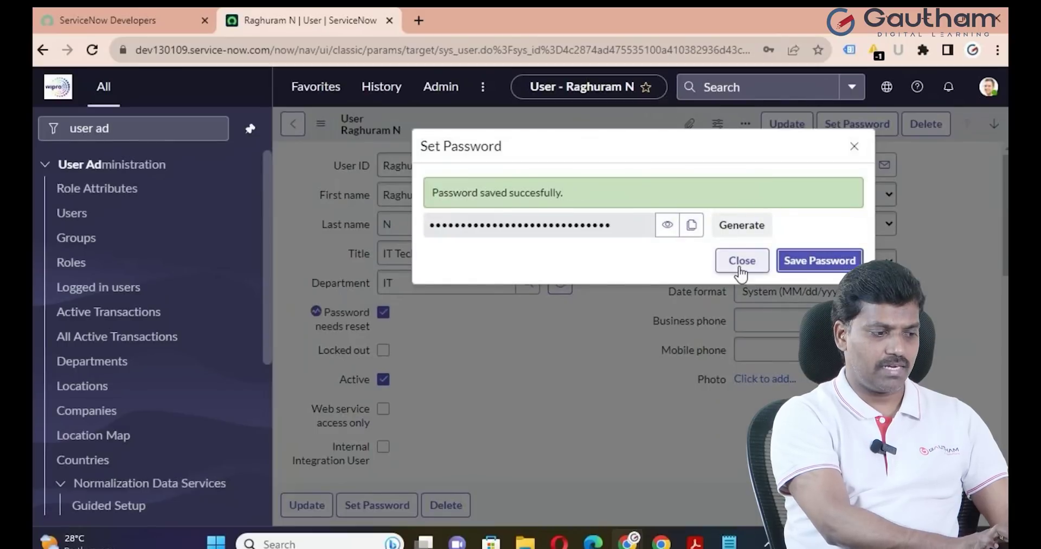
pyautogui.click(742, 262)
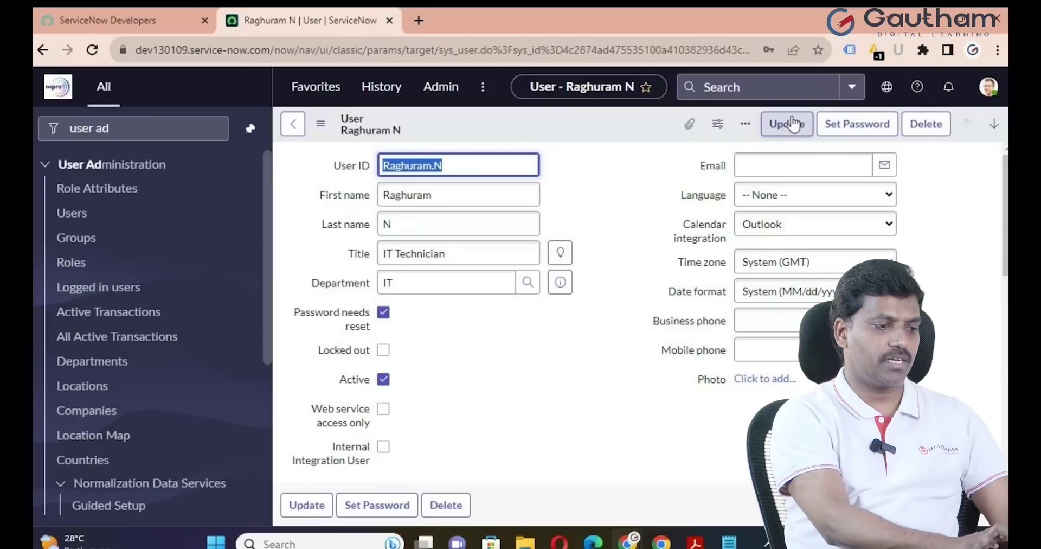
pyautogui.click(793, 124)
# Log out of the admin and enter the technician's user name and pasted password on the login page
pyautogui.click(988, 86)
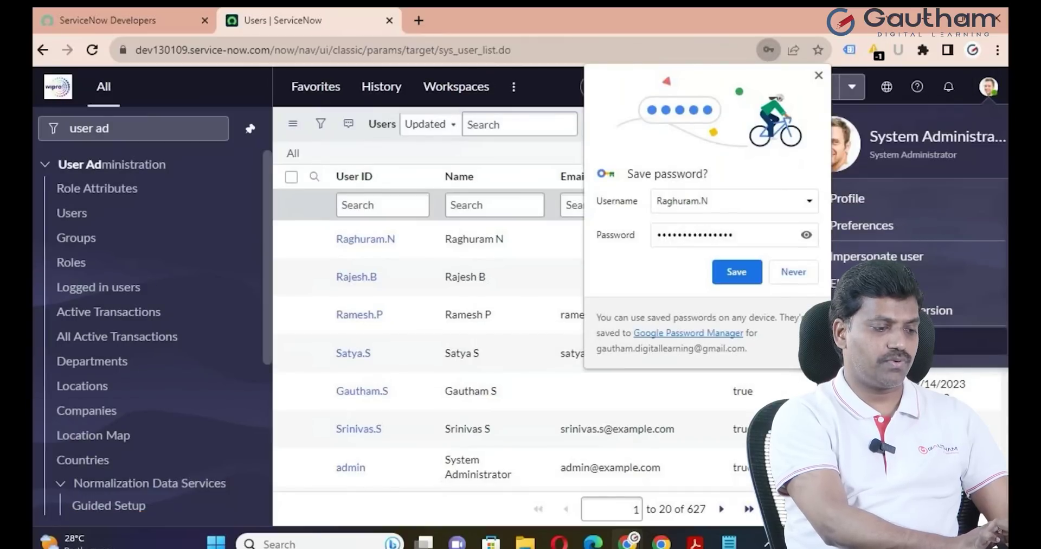
pyautogui.click(922, 341)
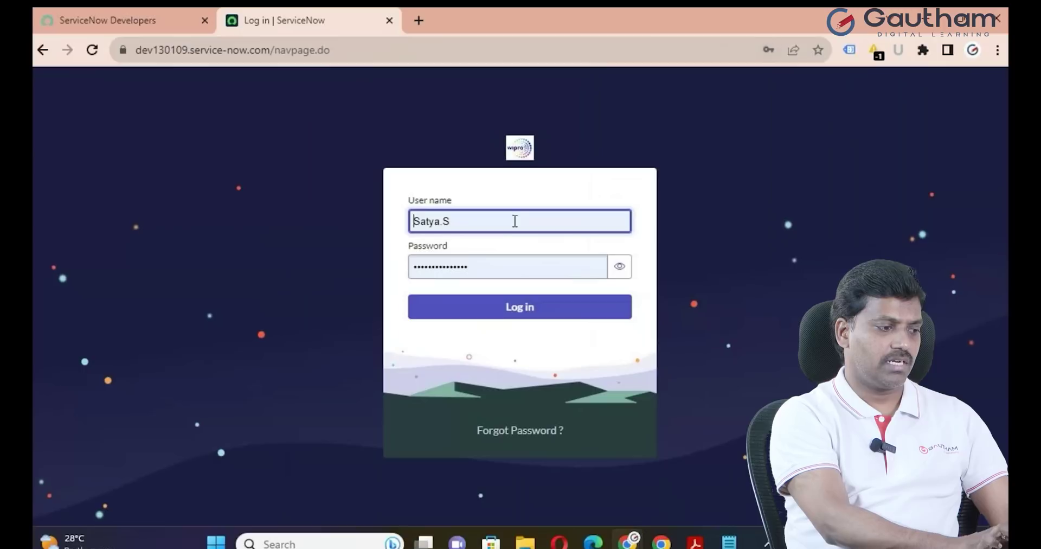
pyautogui.click(512, 217)
pyautogui.press('BackSpace')
pyautogui.press('BackSpace')
pyautogui.press('BackSpace')
pyautogui.press('BackSpace')
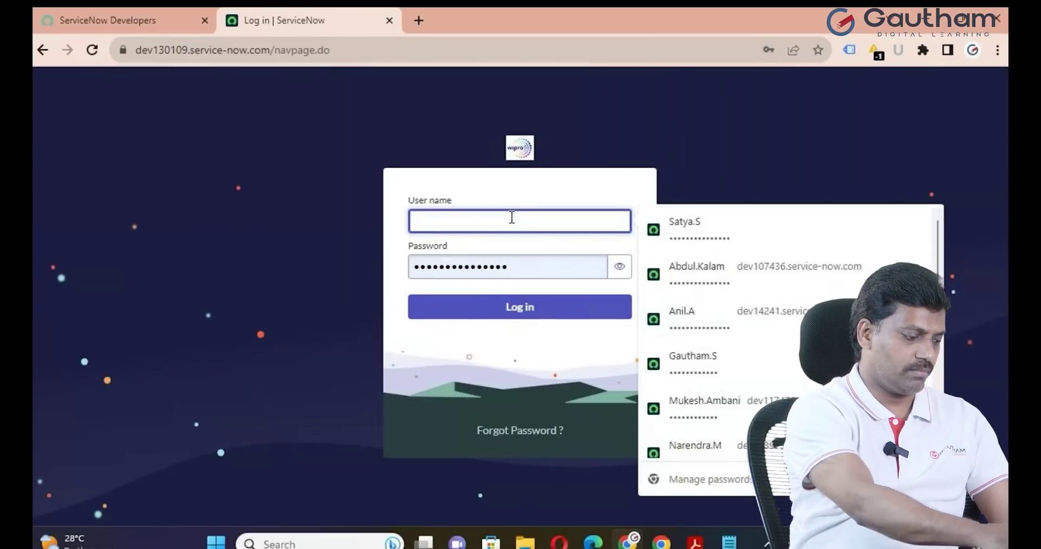
pyautogui.write('Raghuram.N')
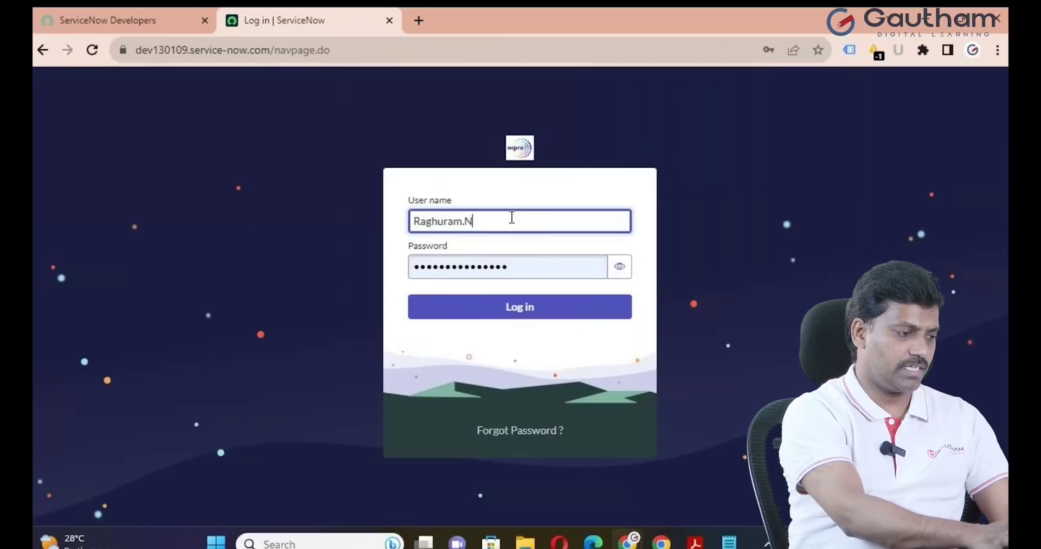
pyautogui.doubleClick(544, 264)
pyautogui.hotkey('ctrl', 'v')
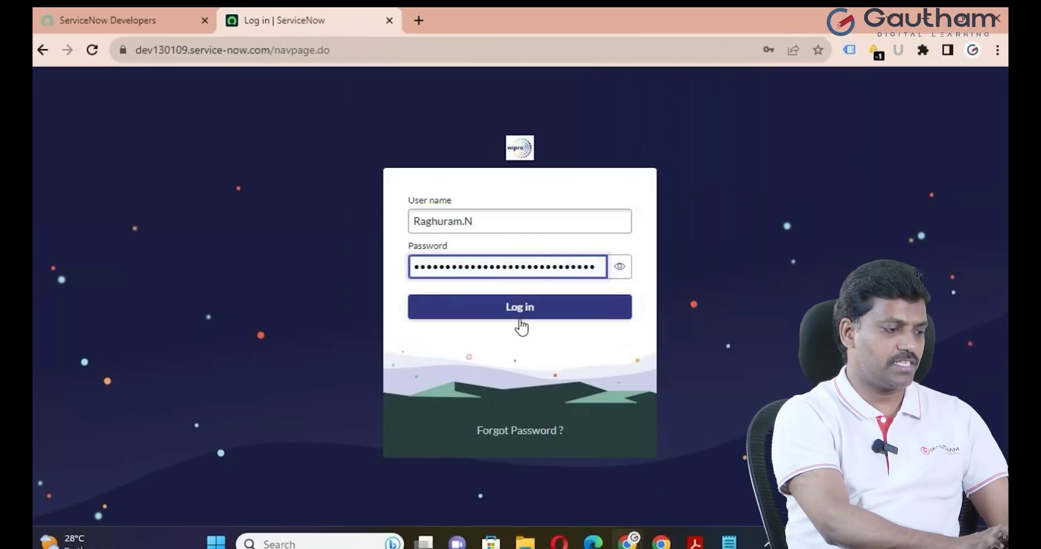
# Log in as the technician, paste the temporary password, and enter and confirm a new password
pyautogui.click(519, 319)
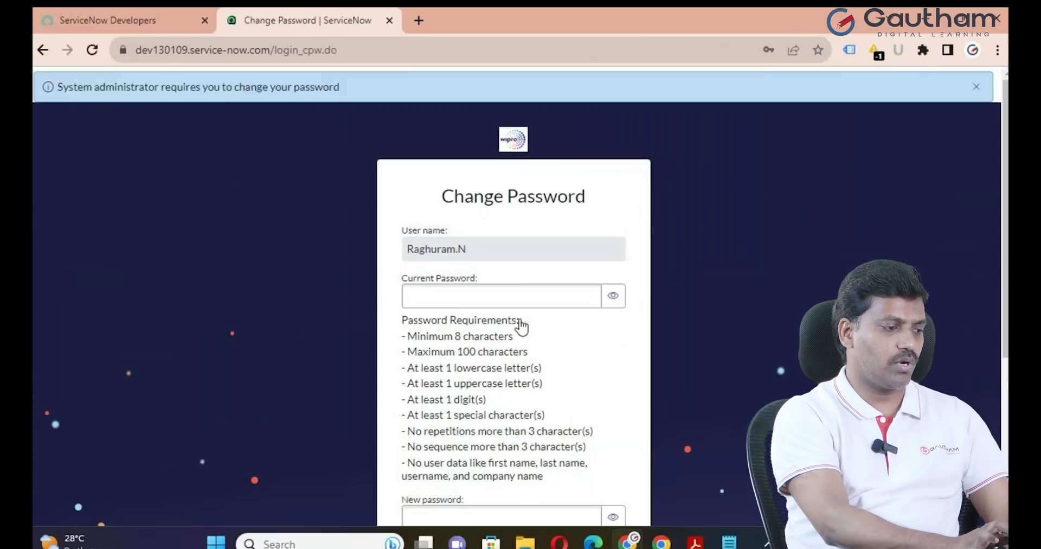
pyautogui.click(476, 286)
pyautogui.hotkey('ctrl', 'v')
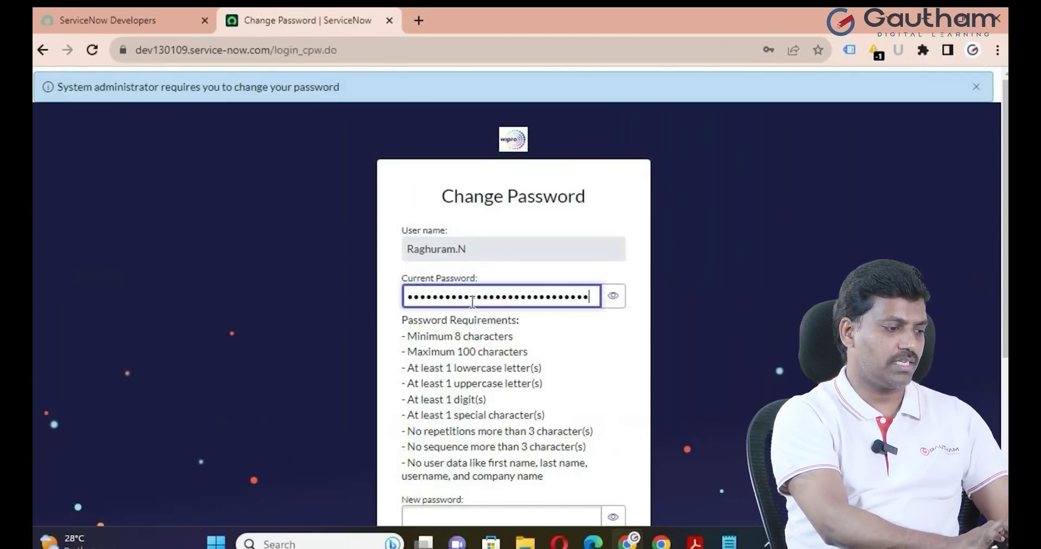
pyautogui.scroll(-1, 446, 430)
pyautogui.click(445, 437)
pyautogui.write('••••••')
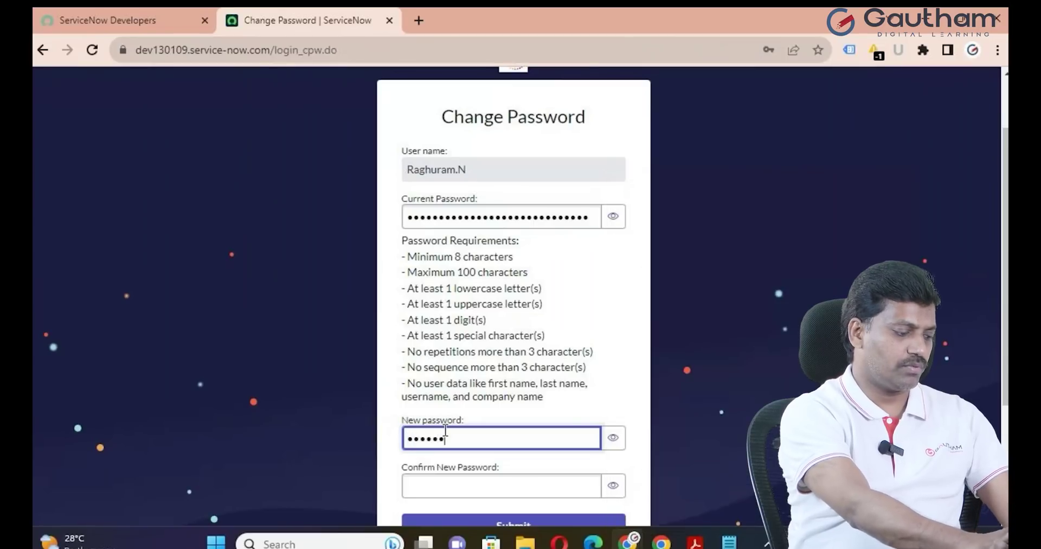
pyautogui.write('•••••')
pyautogui.click(436, 484)
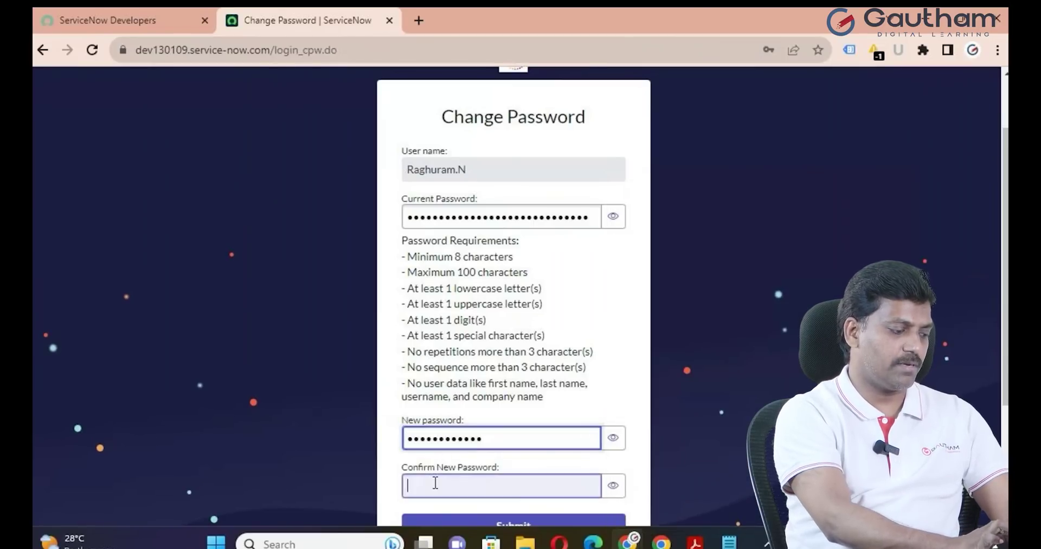
pyautogui.write('•••')
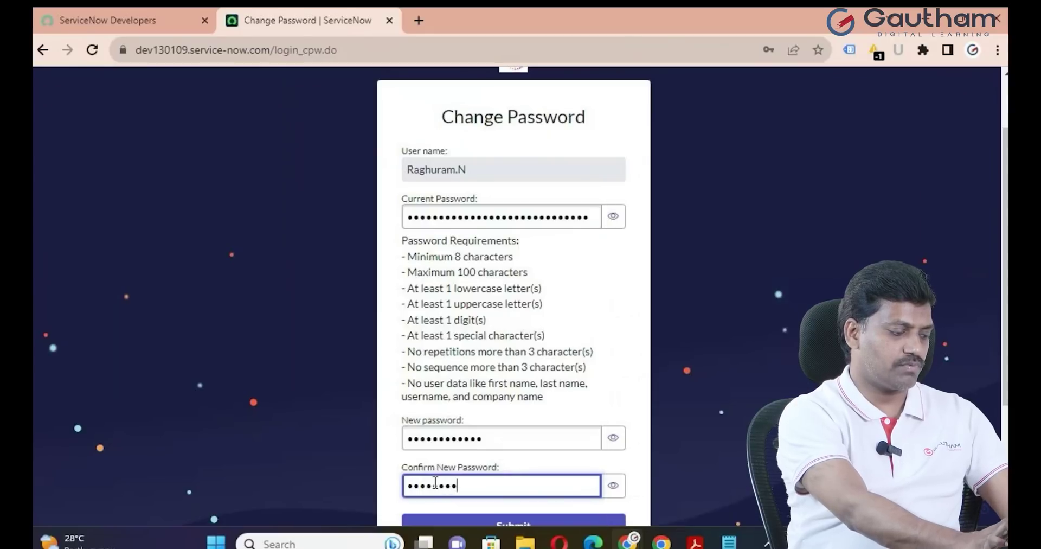
pyautogui.scroll(-1, 544, 437)
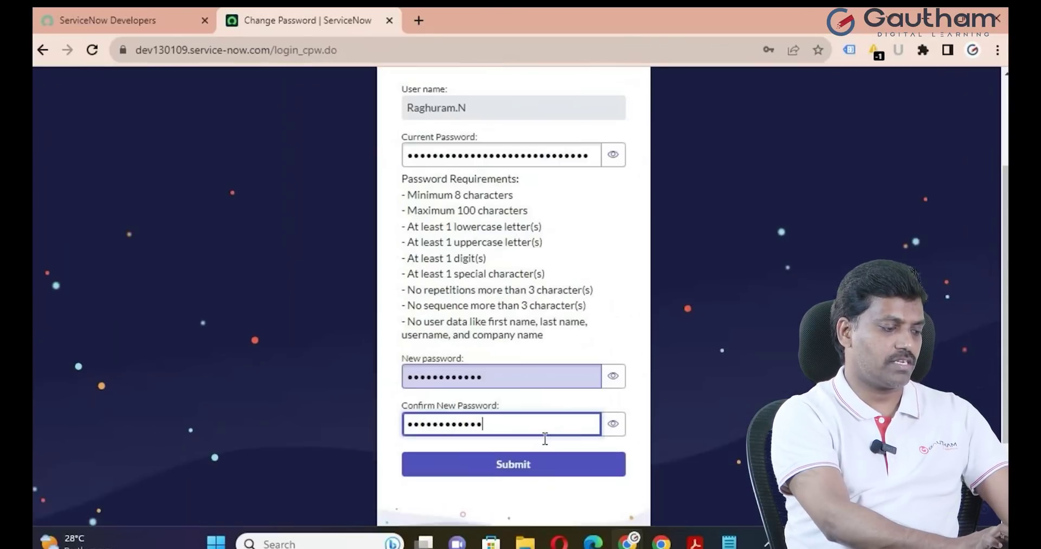
pyautogui.press('Return')
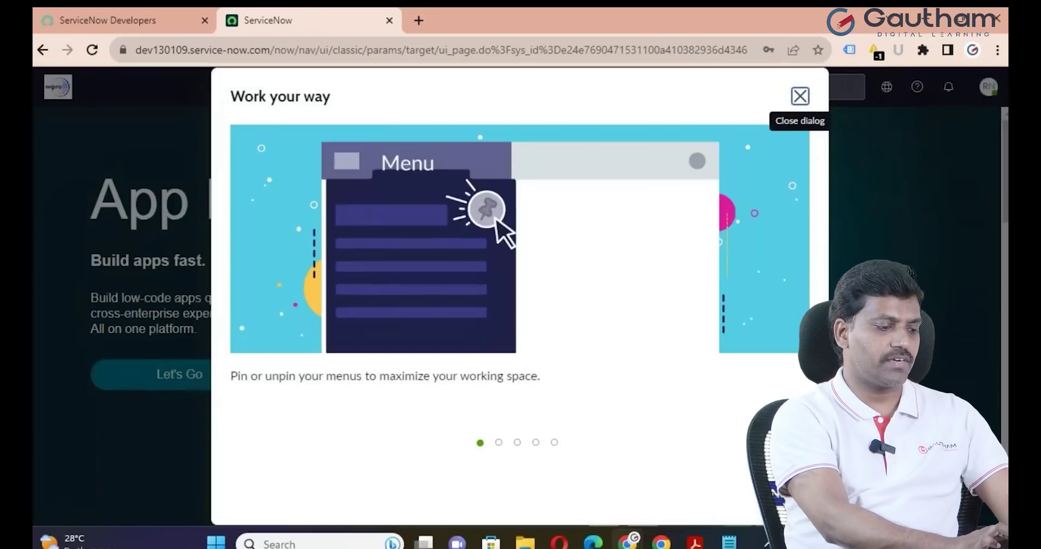
# Close the welcome tour, pin the full navigator open and collapse Self-Service
pyautogui.click(800, 96)
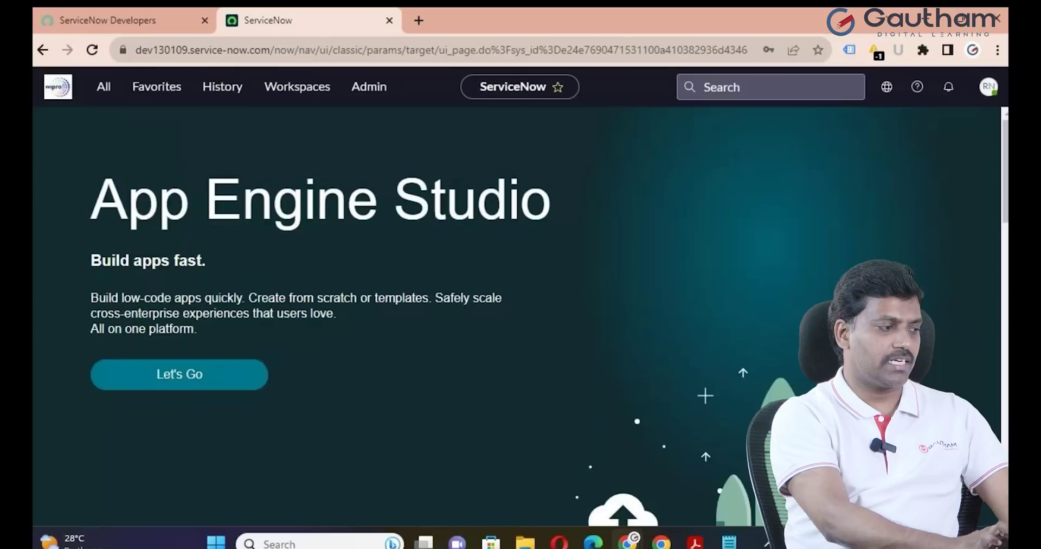
pyautogui.click(104, 94)
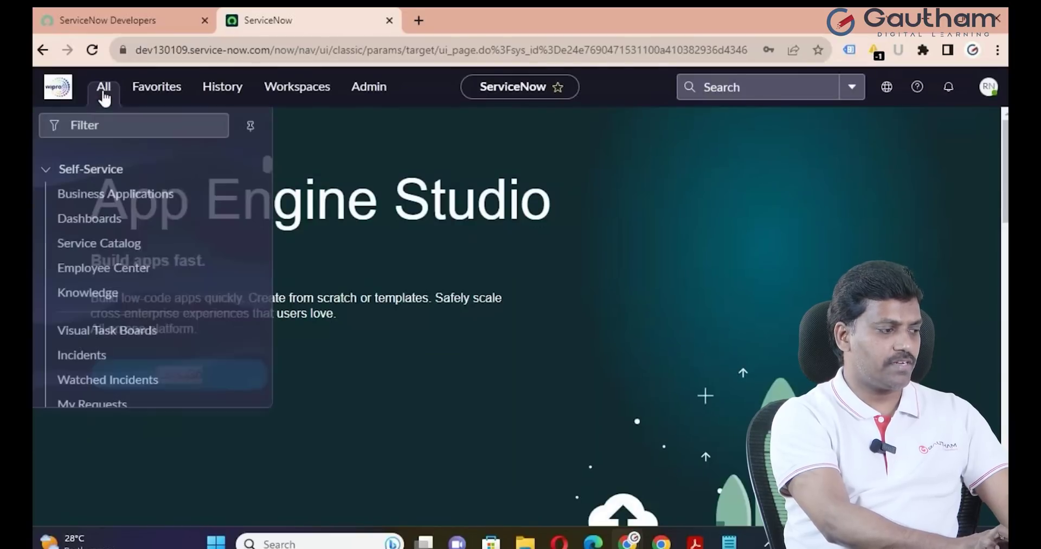
pyautogui.click(251, 130)
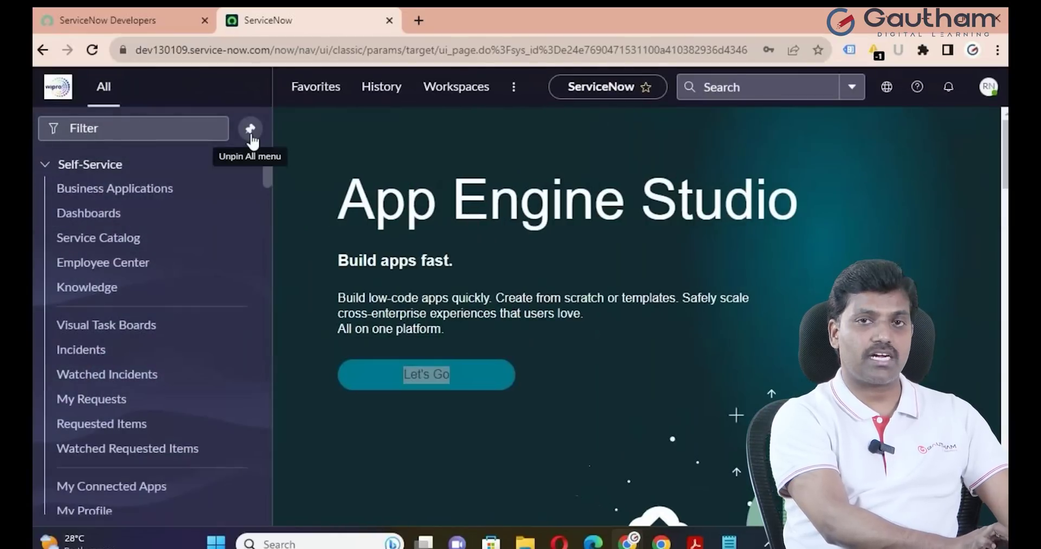
pyautogui.click(45, 165)
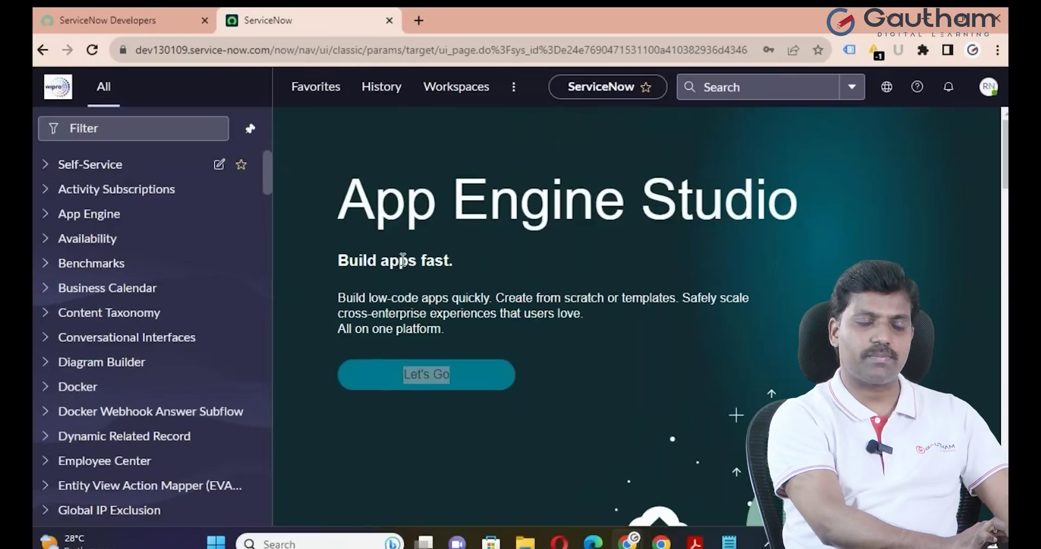
pyautogui.scroll(-20, 158, 347)
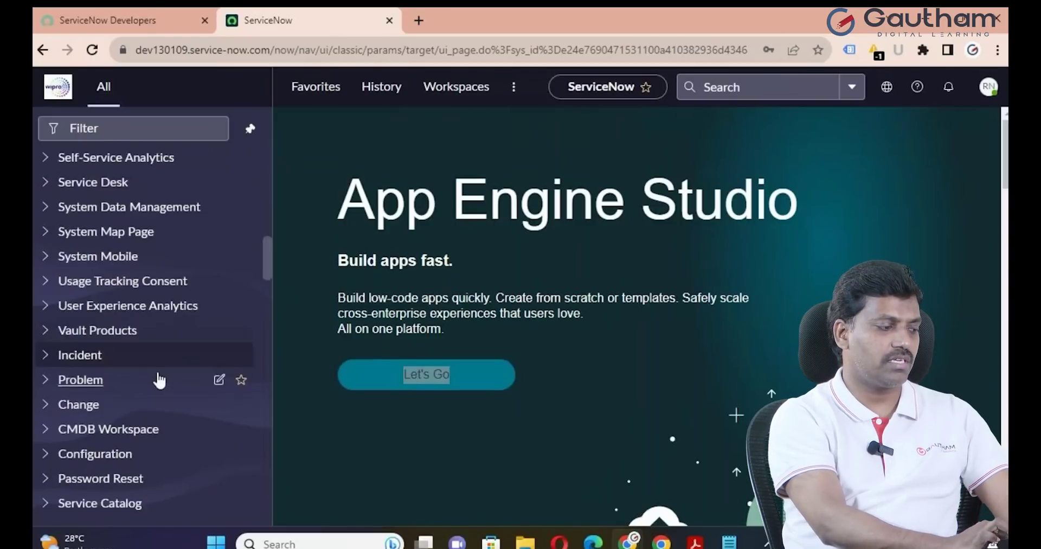
pyautogui.scroll(20, 158, 374)
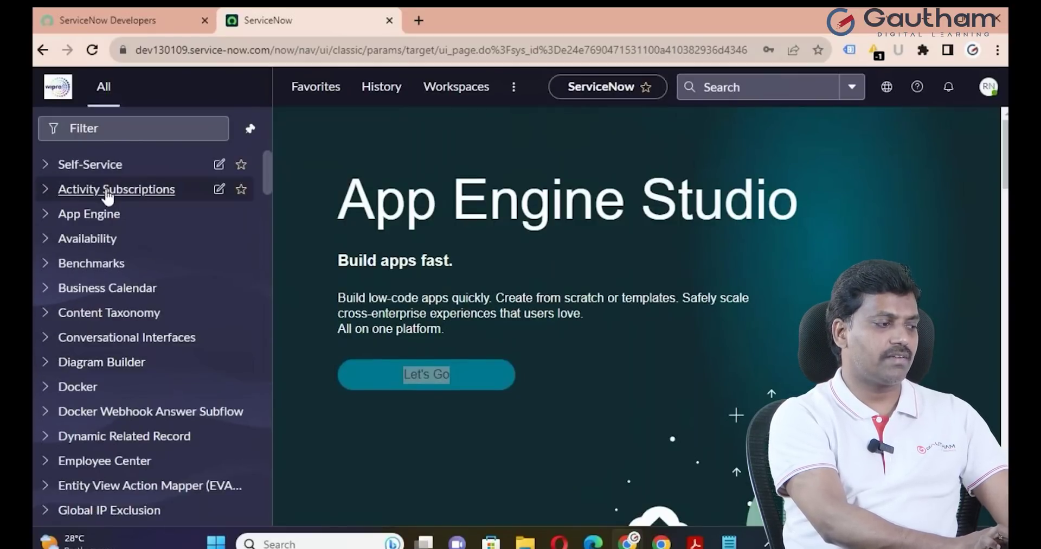
# Filter the navigator for 'Basic', clear it, then filter for 'User ad'
pyautogui.click(117, 130)
pyautogui.write('Basic')
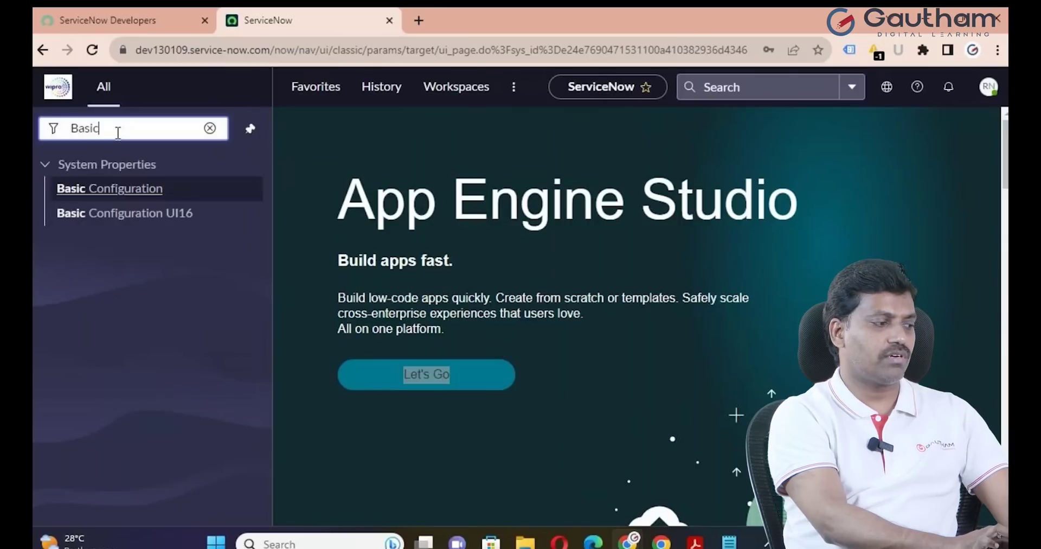
pyautogui.click(210, 129)
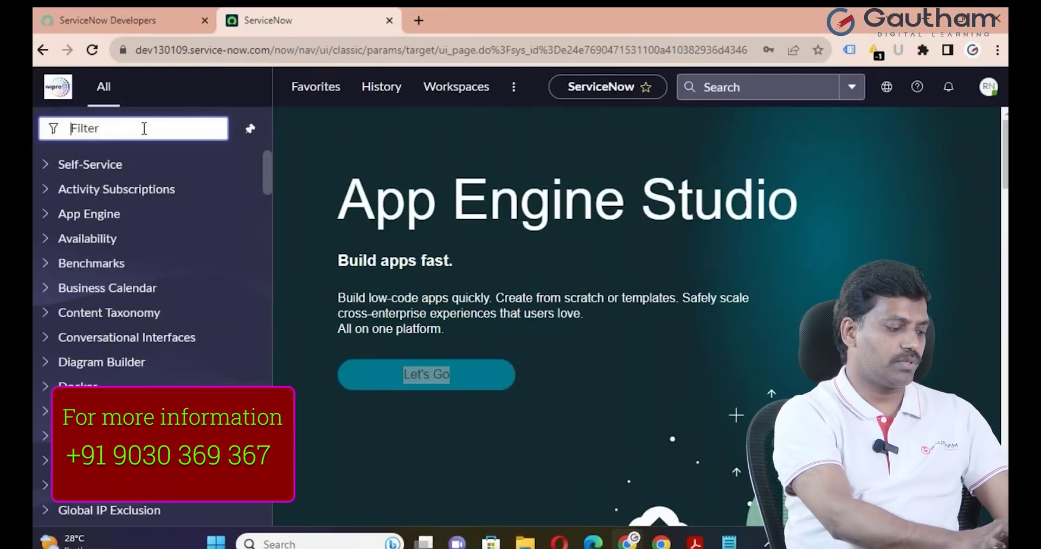
pyautogui.write('User ad')
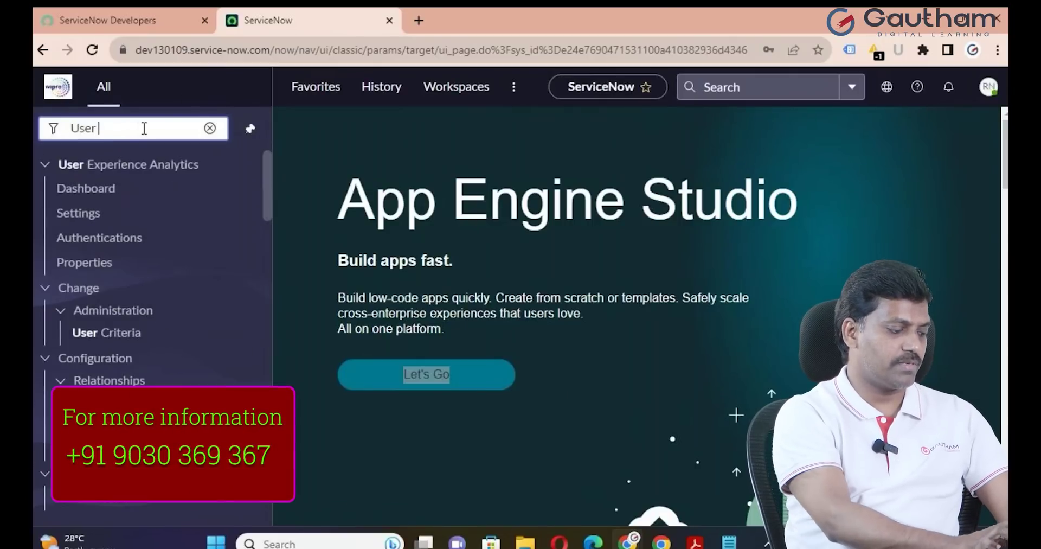